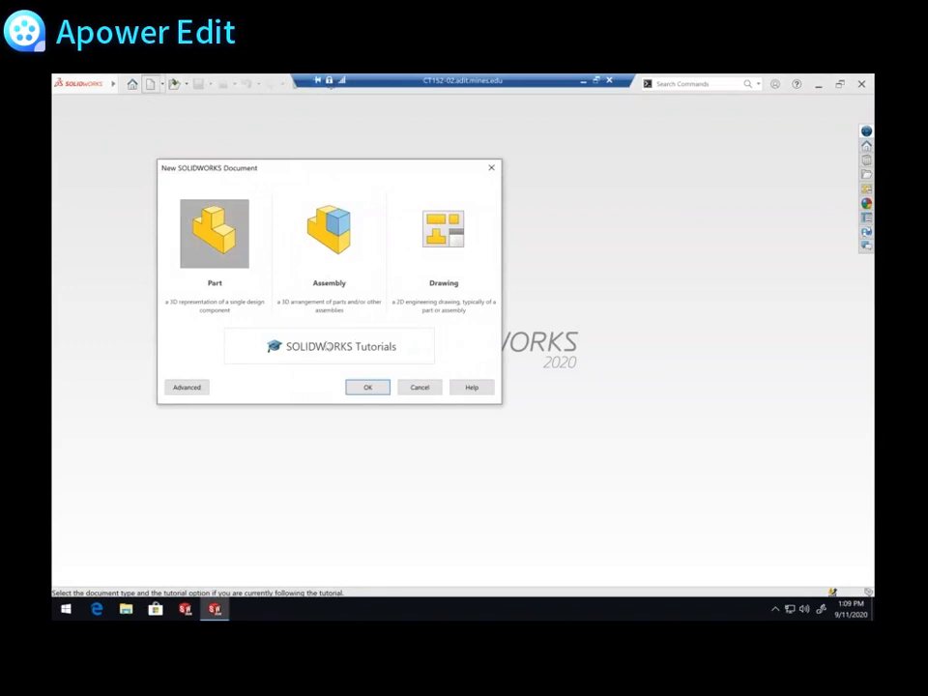
Compare the novice and advanced layouts of the new document dialog, including the available Part template.
left_click(187, 388)
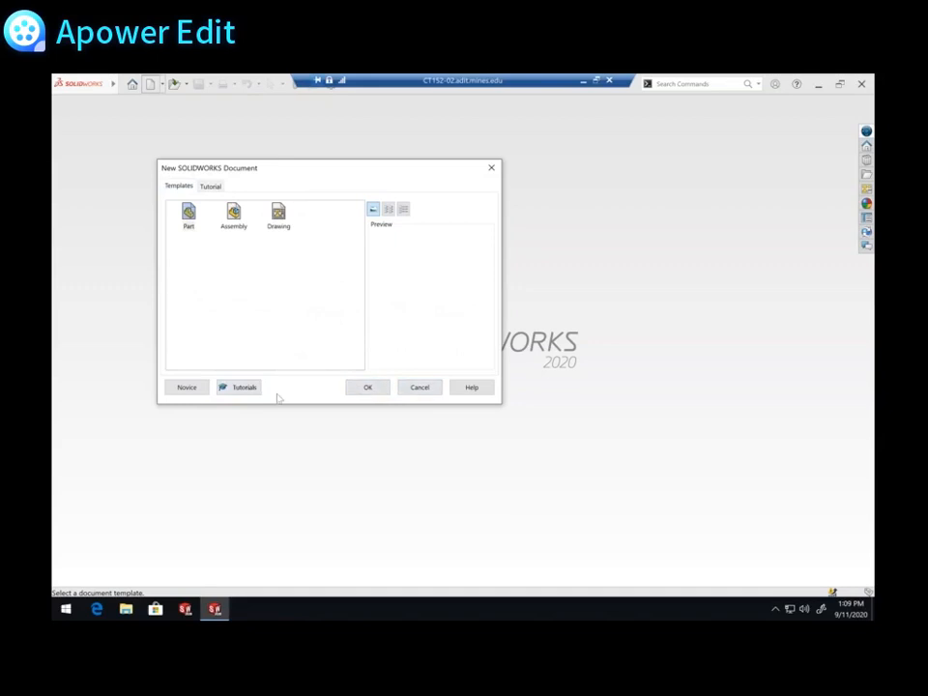
left_click(200, 389)
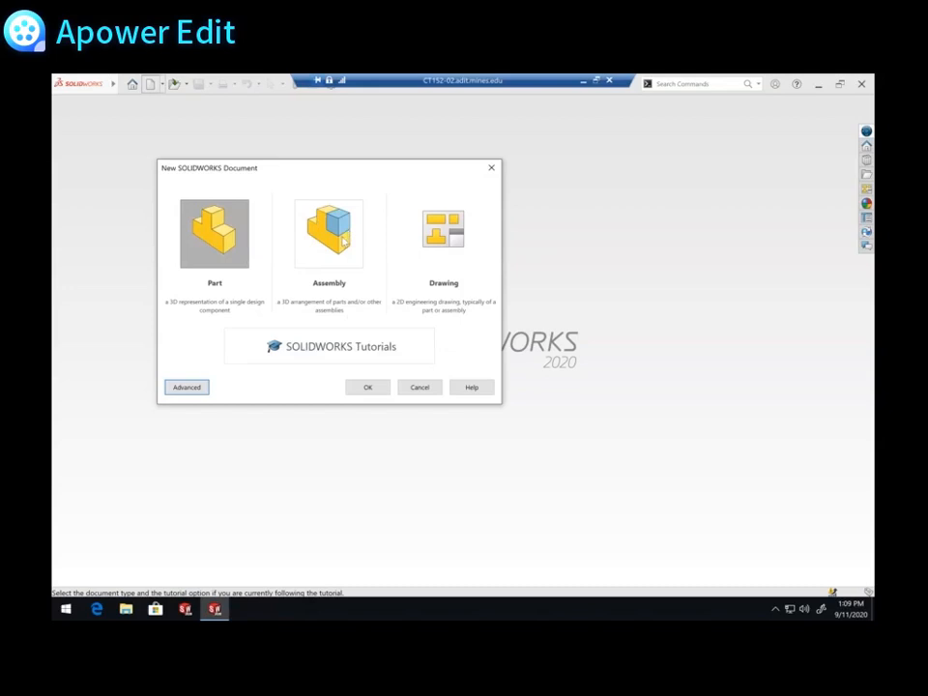
left_click(191, 388)
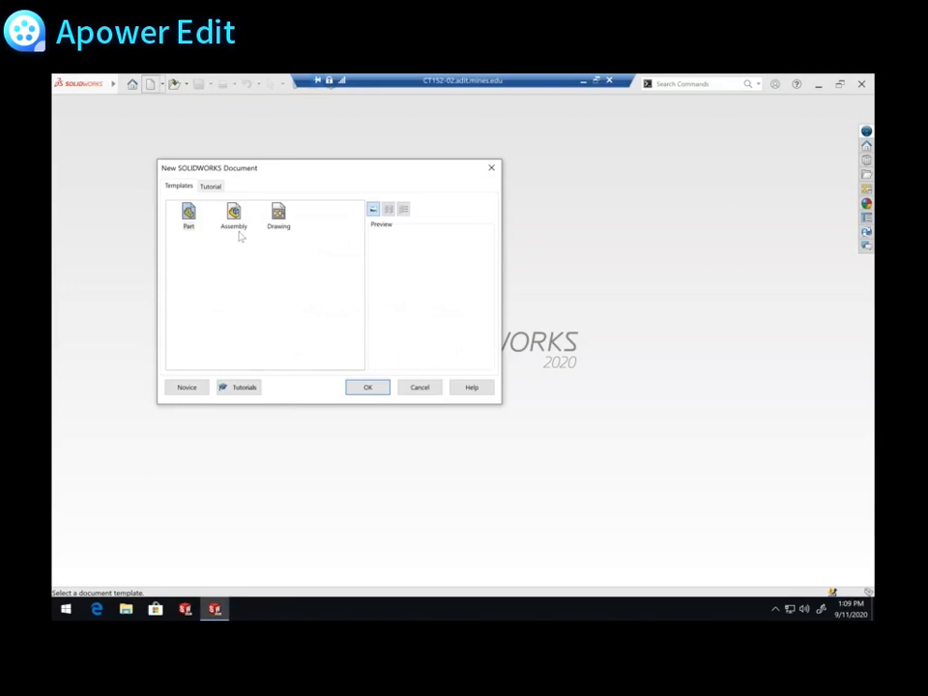
left_click(190, 225)
double_click(189, 226)
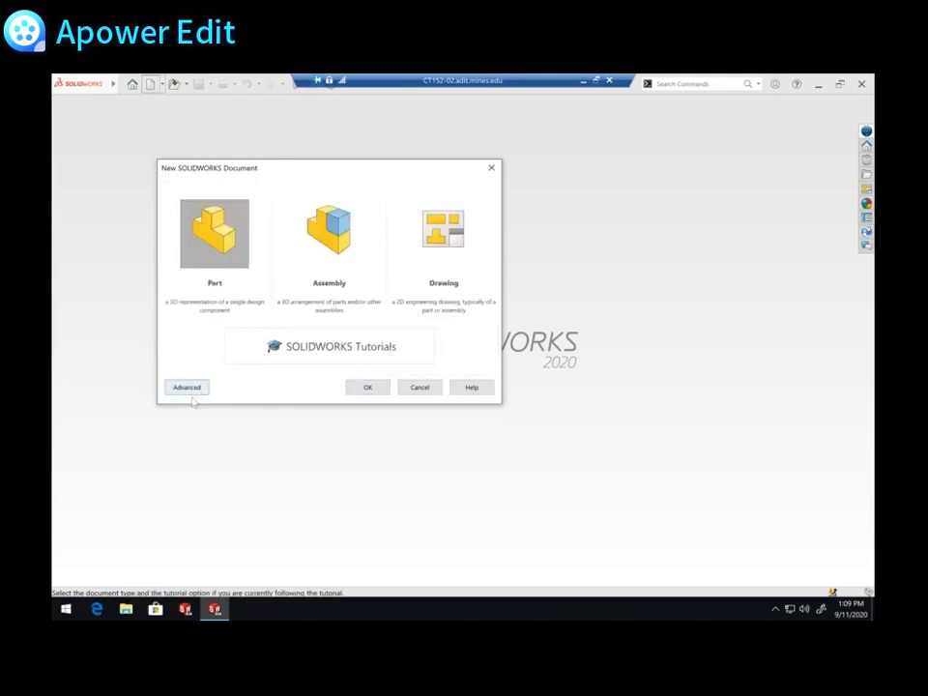
left_click(189, 391)
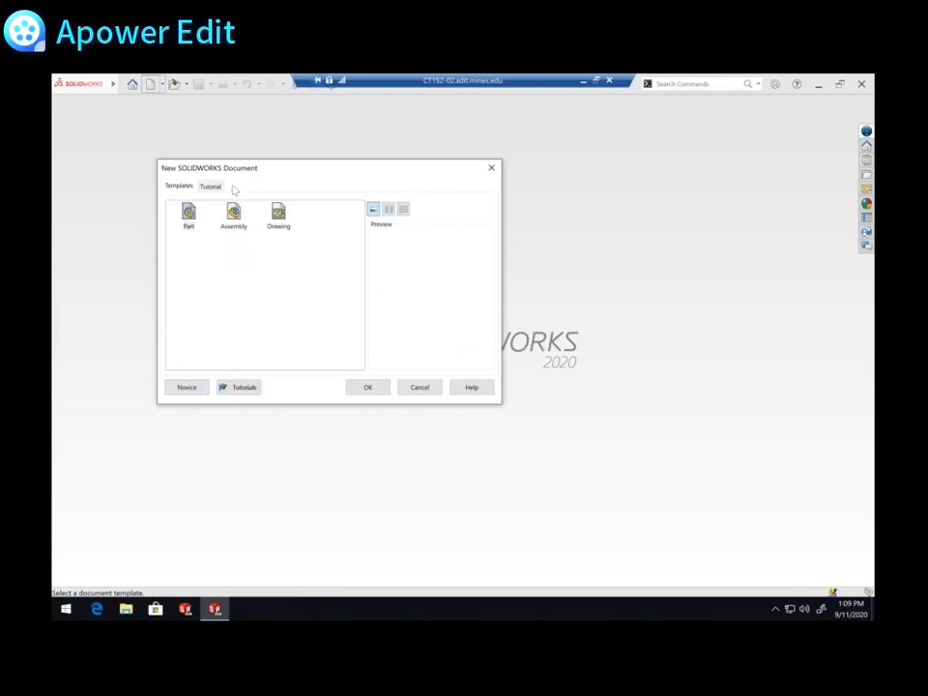
left_click(189, 220)
left_click(198, 388)
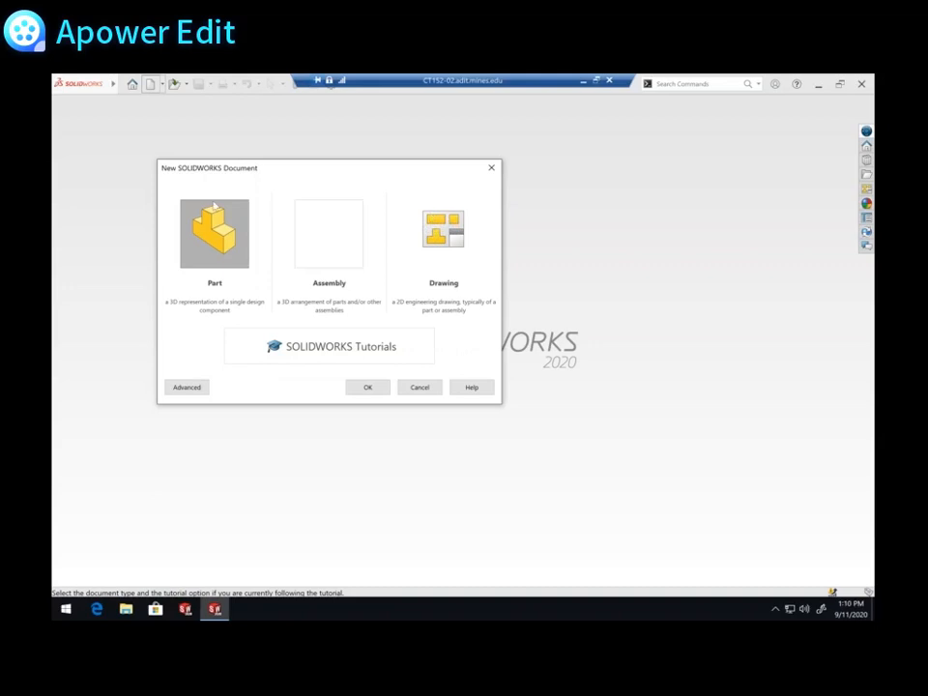
Create a new part document from the Part template in the advanced template list and bring up the feature commands.
left_click(189, 391)
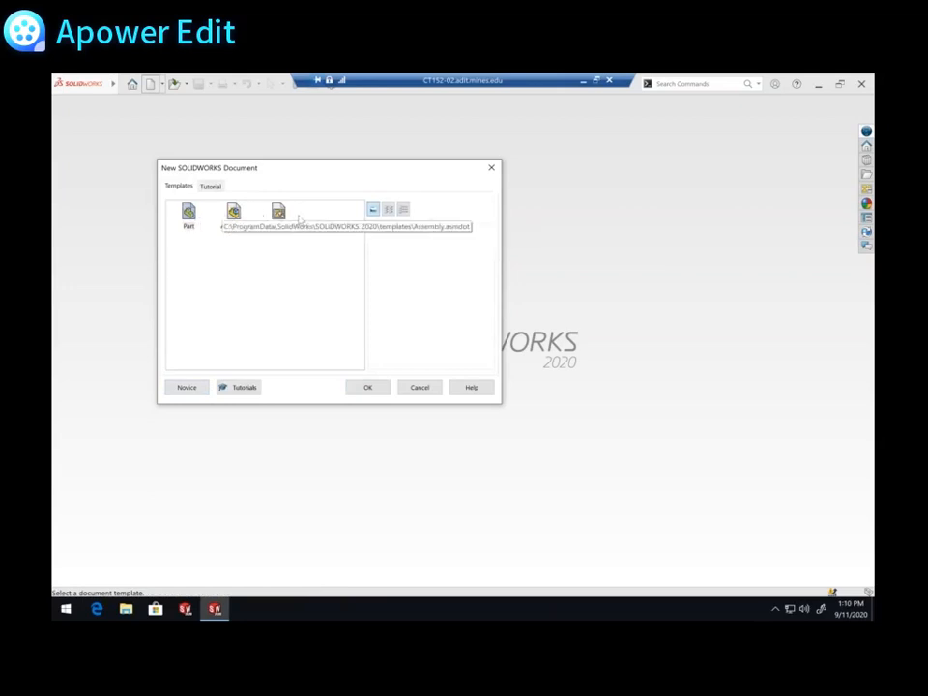
left_click(189, 215)
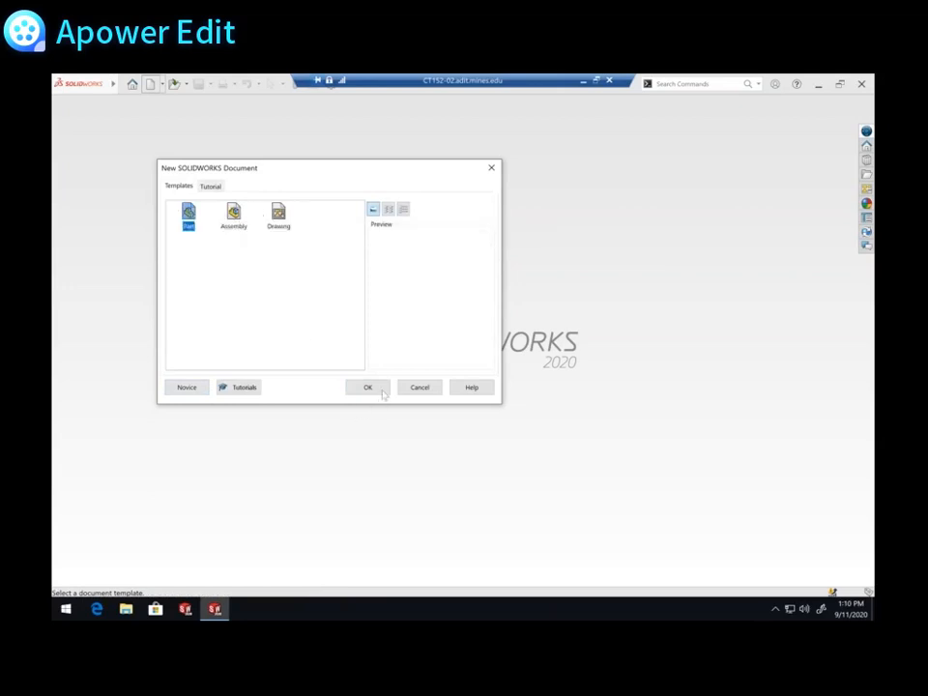
left_click(377, 389)
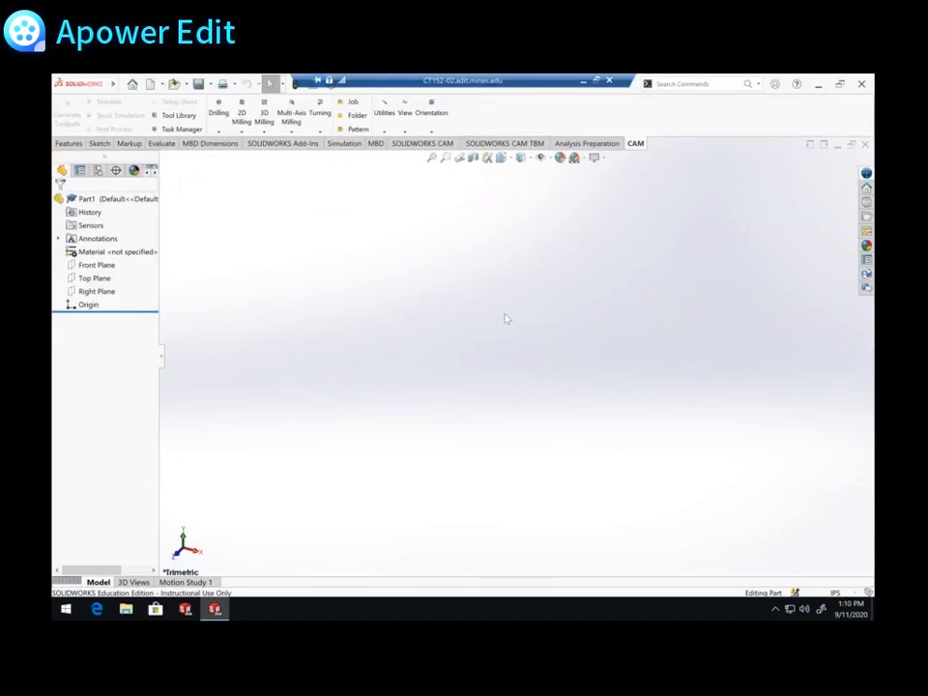
left_click(70, 145)
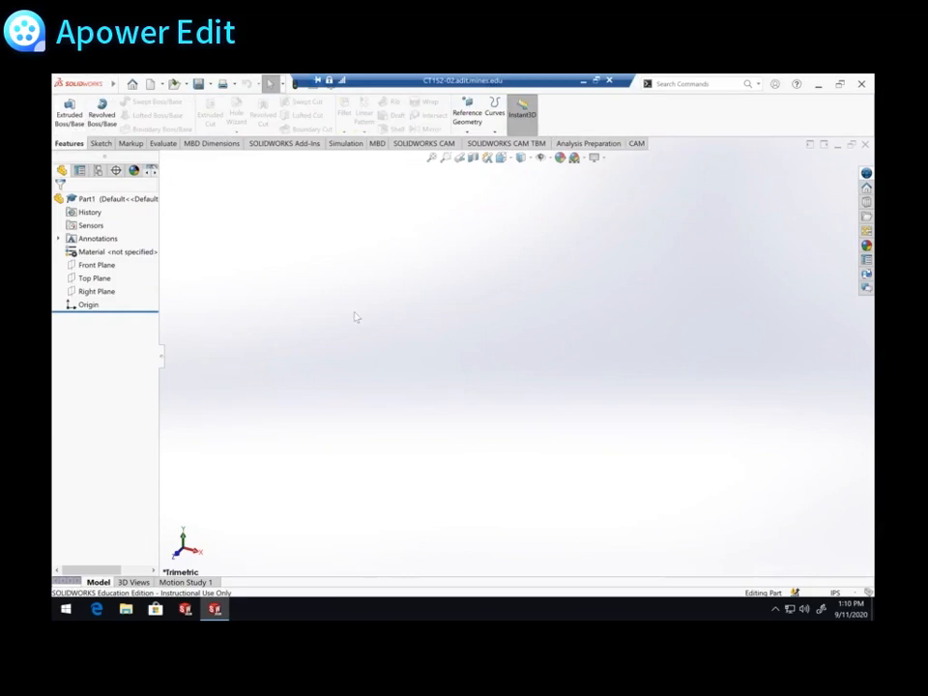
Try MMGS (millimeter, gram, second) as the document units and restore IPS (inch, pound, second).
left_click(839, 591)
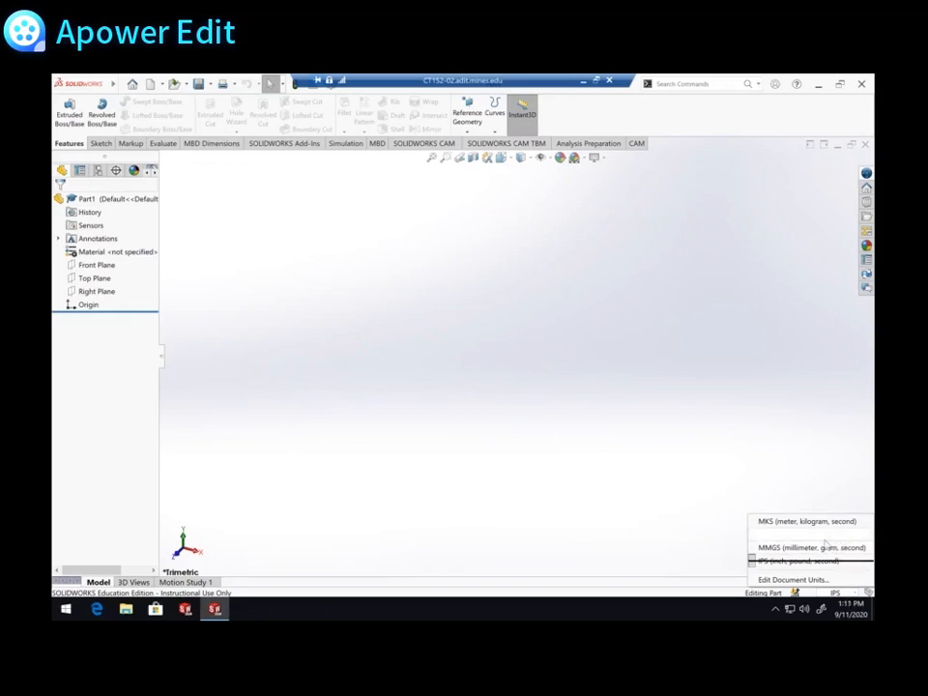
left_click(810, 561)
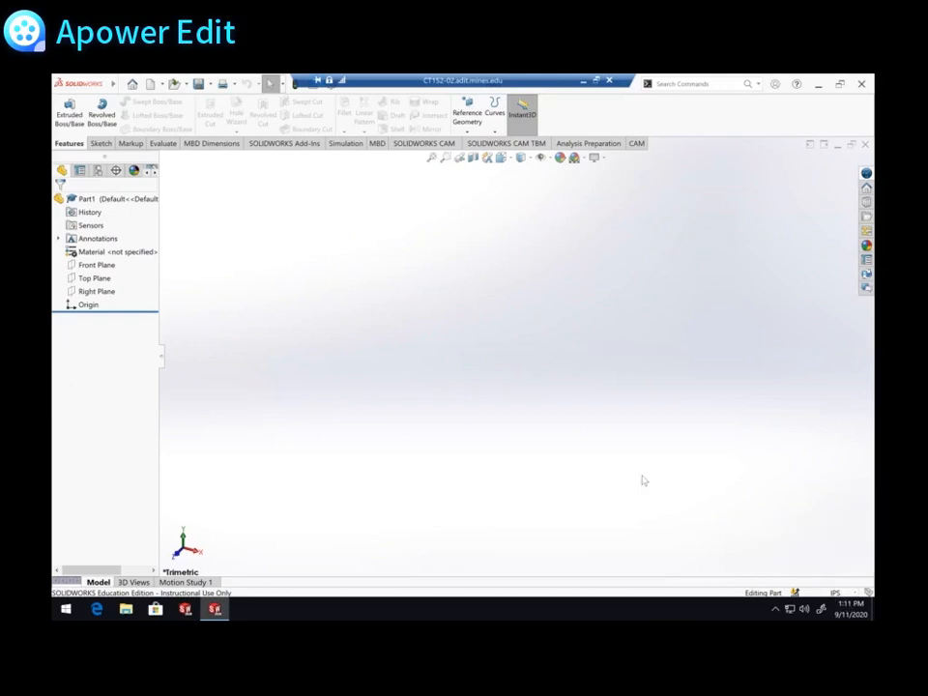
left_click(838, 592)
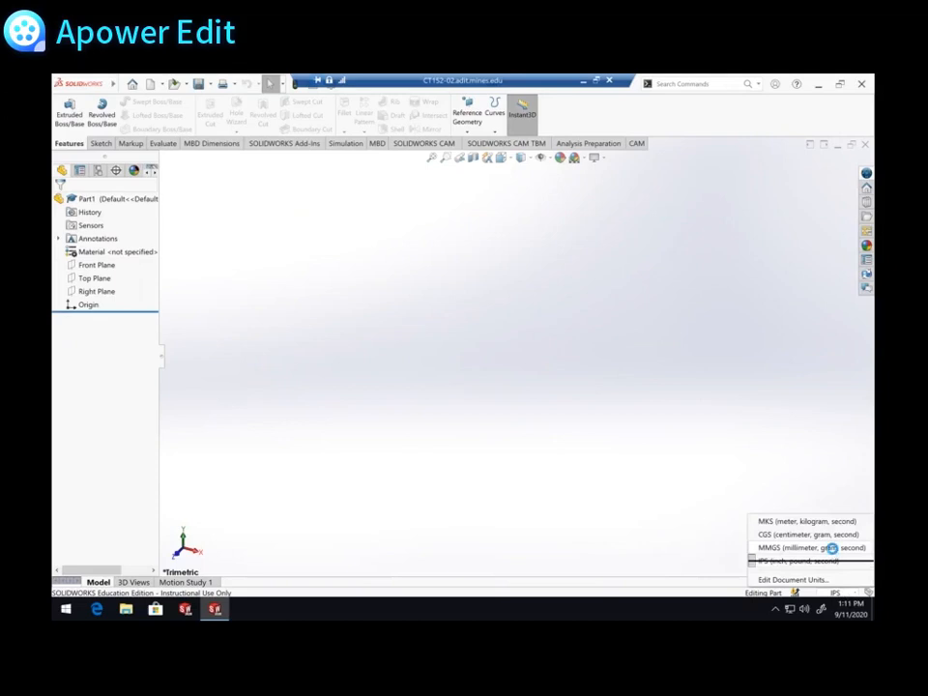
left_click(774, 547)
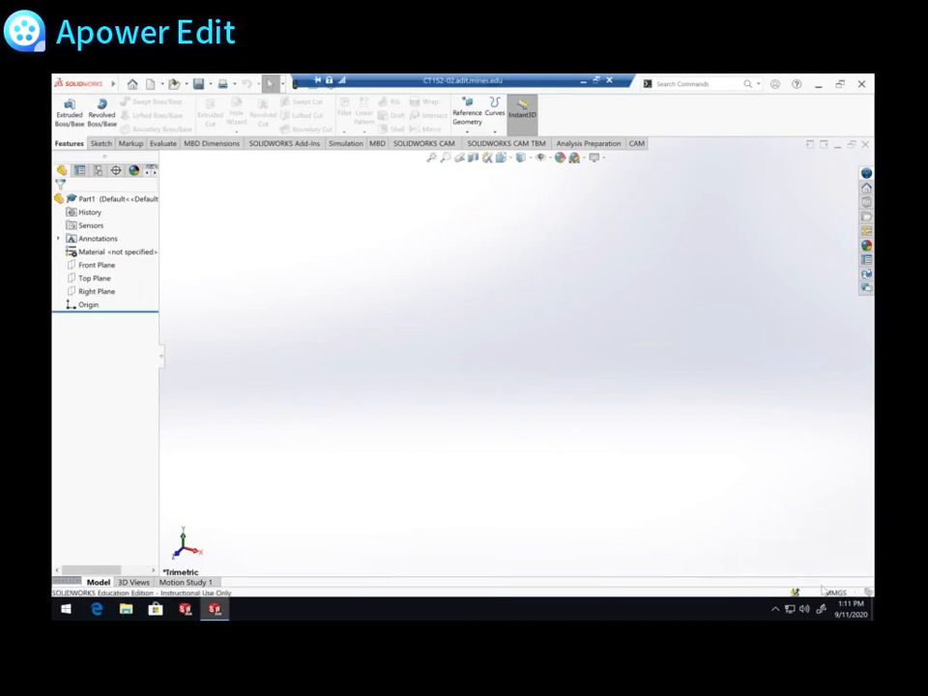
left_click(833, 592)
left_click(827, 562)
Start a new sketch on the Front Plane.
left_click(106, 266)
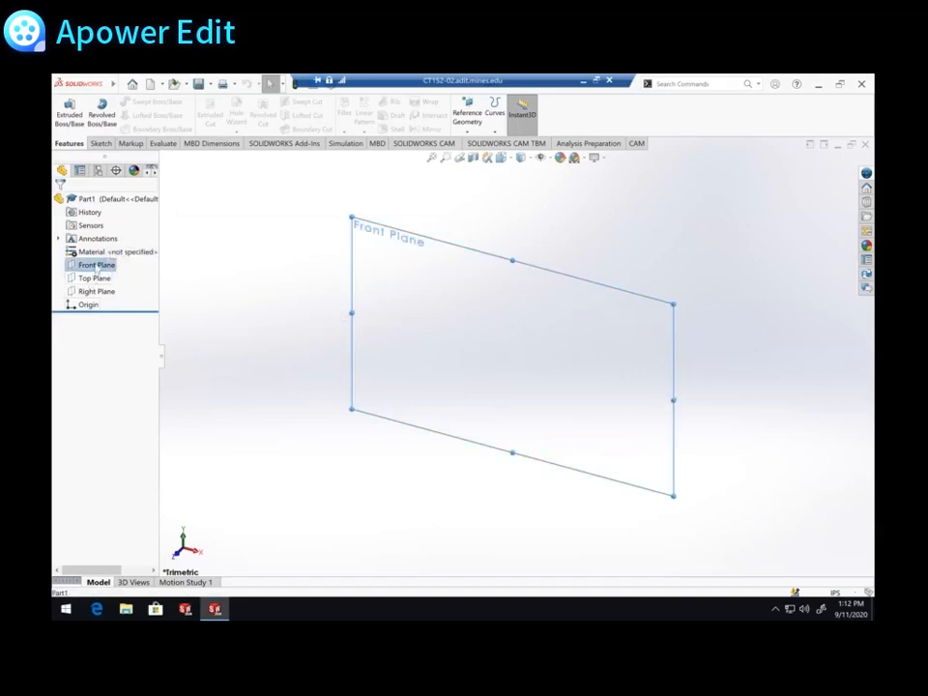
left_click(97, 266)
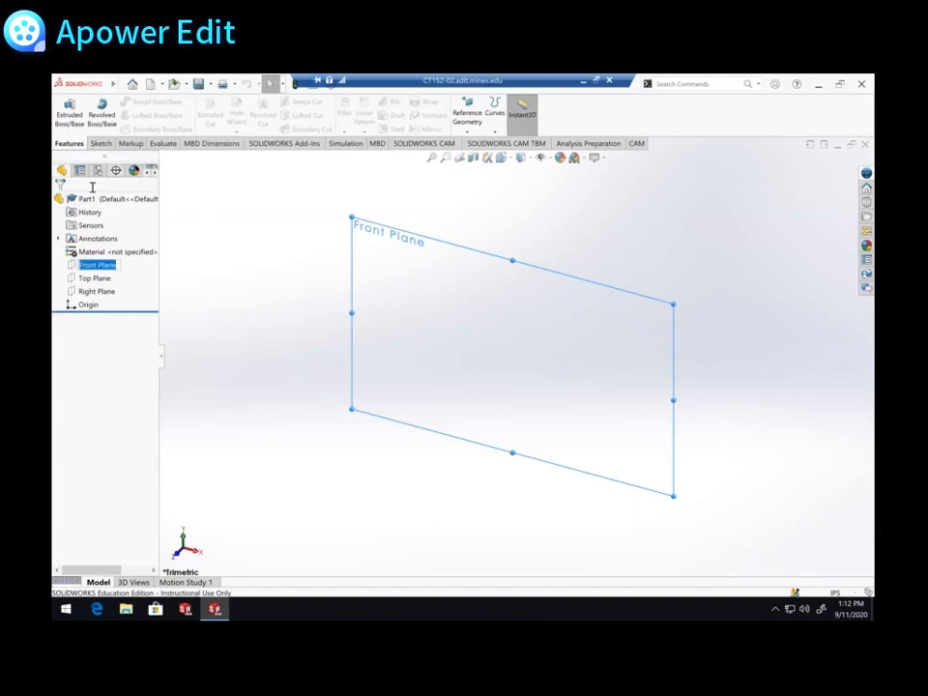
left_click(177, 330)
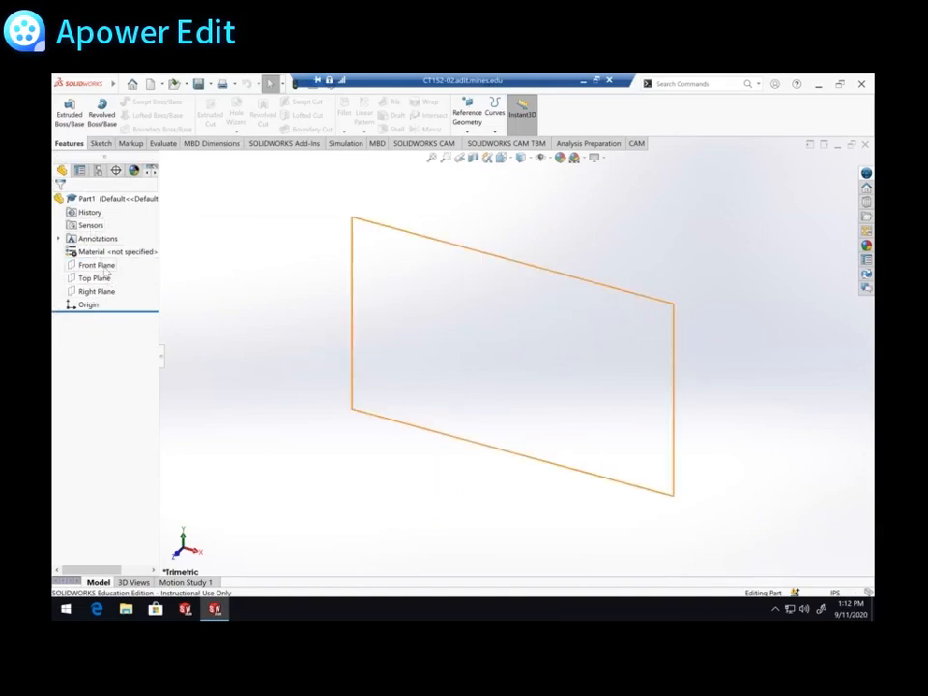
left_click(96, 265)
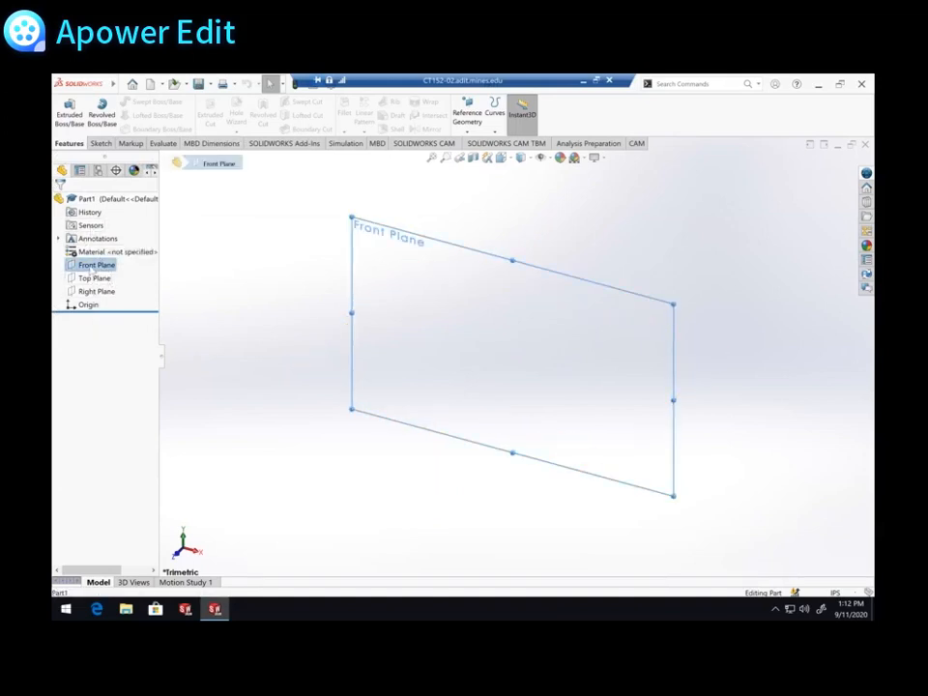
left_click(100, 144)
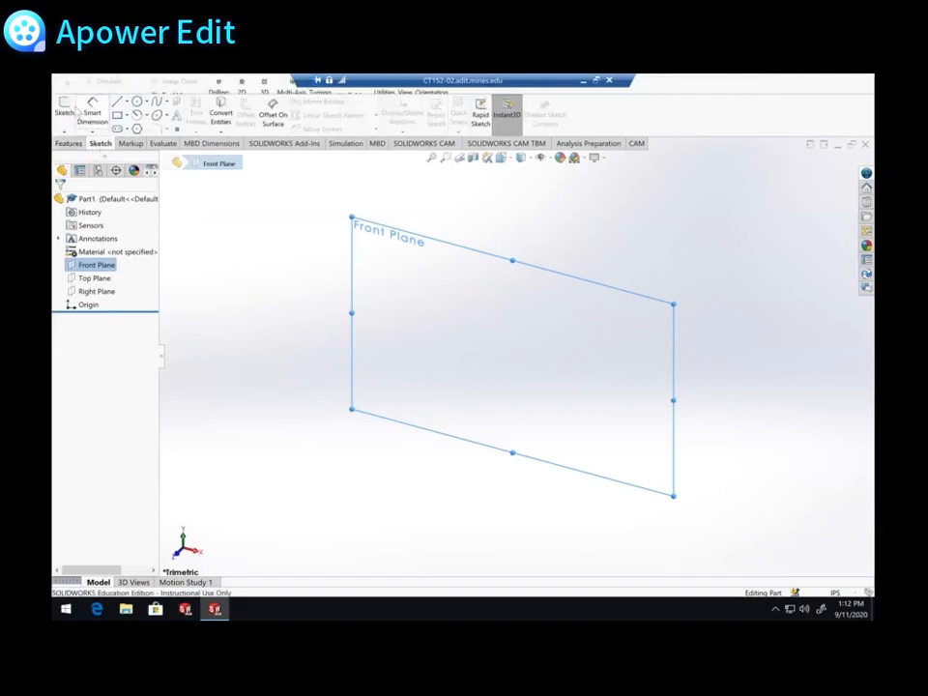
left_click(64, 108)
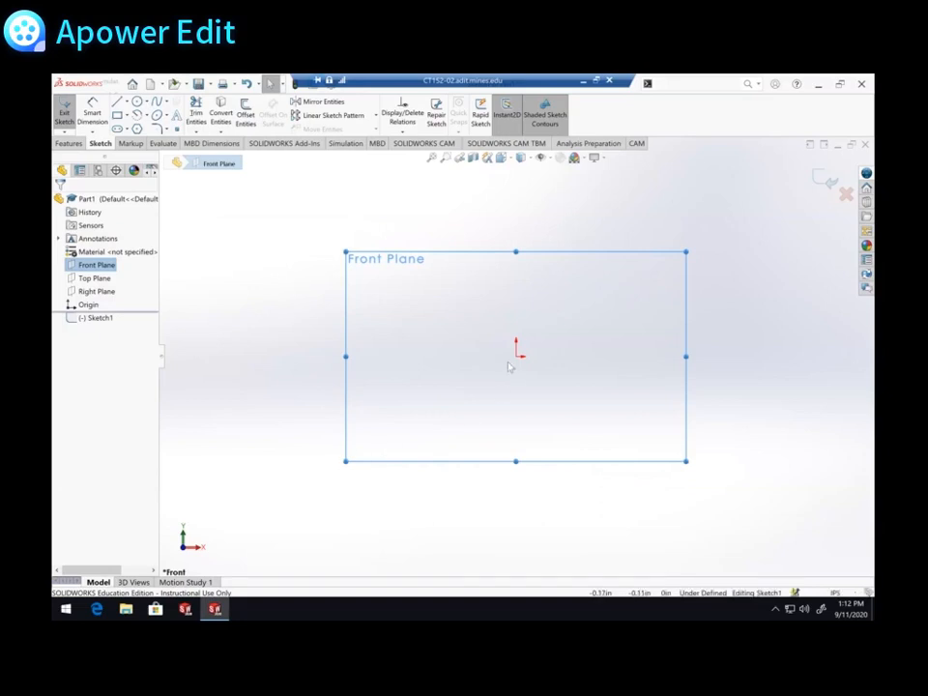
left_click(64, 112)
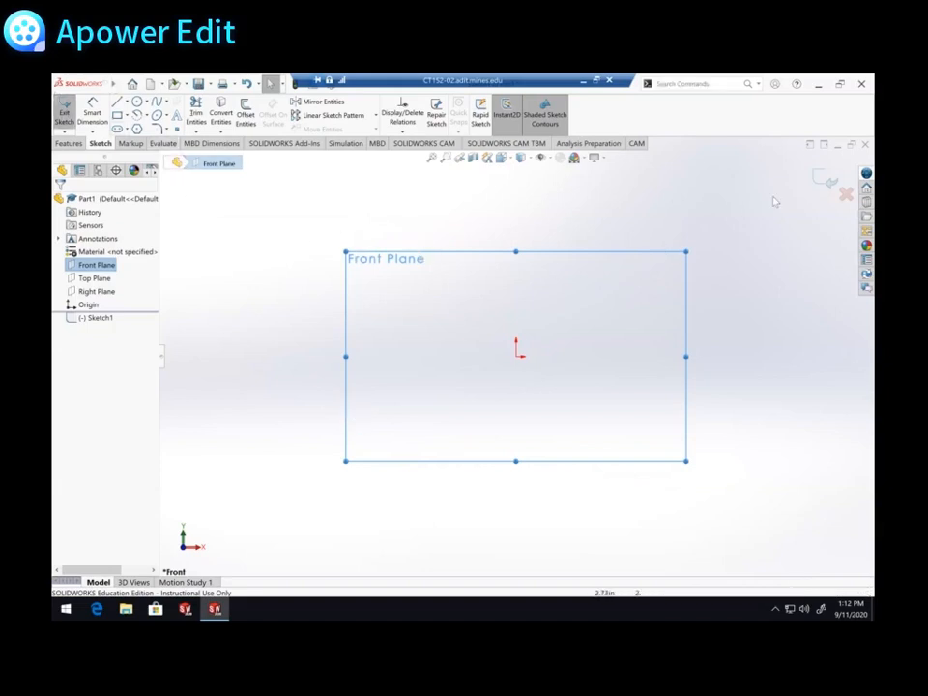
View the sketch plane in the isometric and trimetric orientations and return to the front view.
left_click(501, 158)
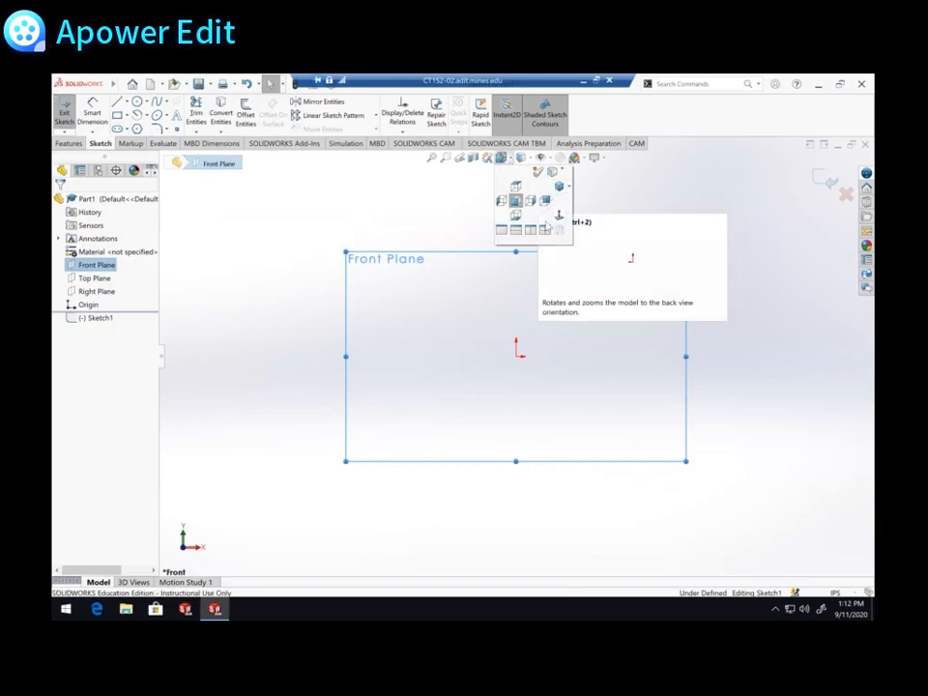
left_click(561, 187)
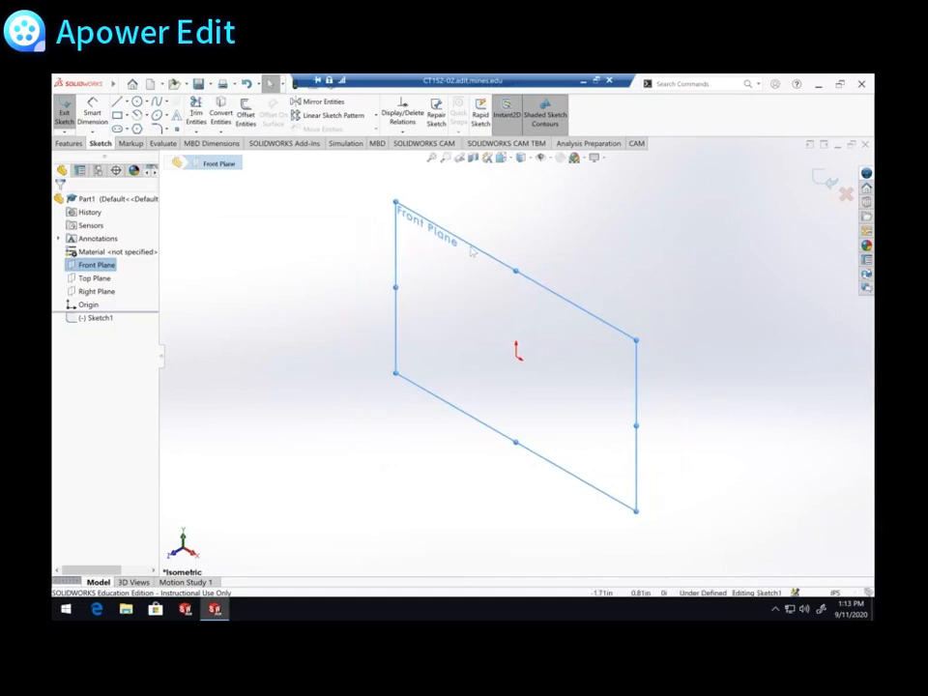
left_click(507, 158)
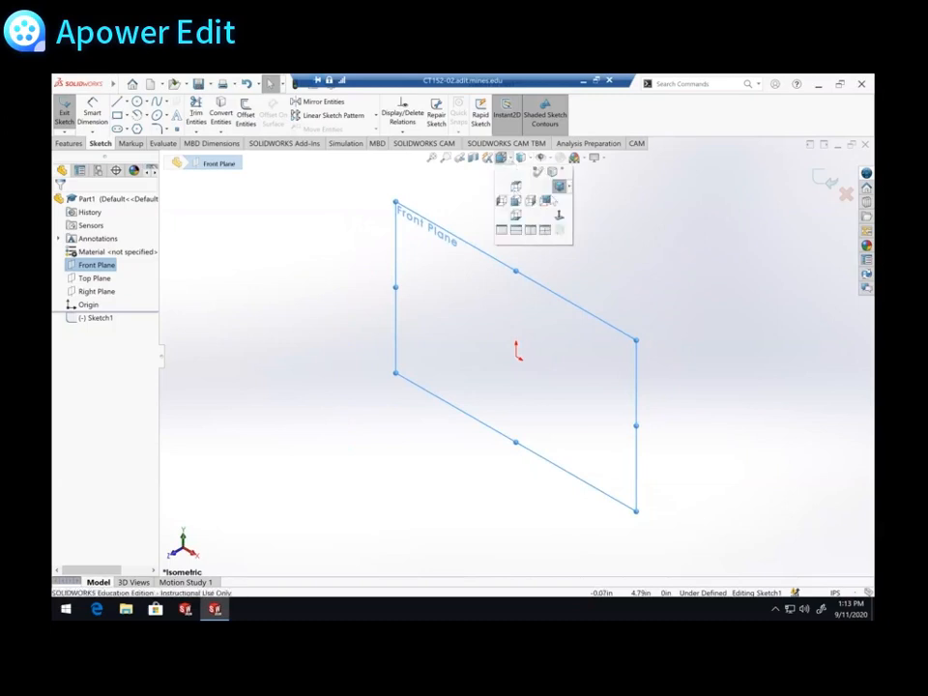
left_click(572, 190)
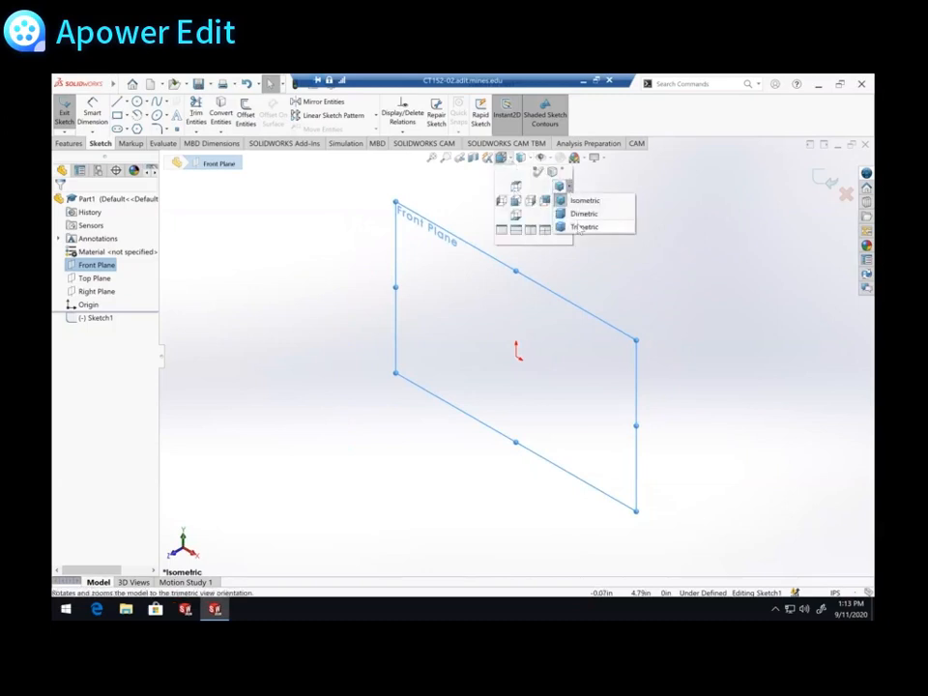
left_click(579, 230)
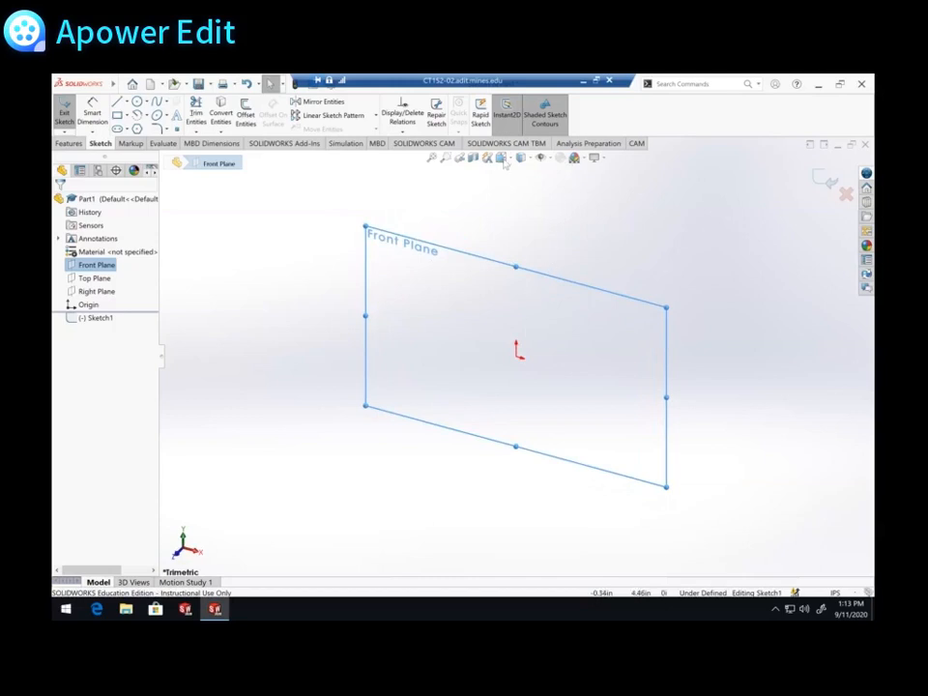
left_click(506, 159)
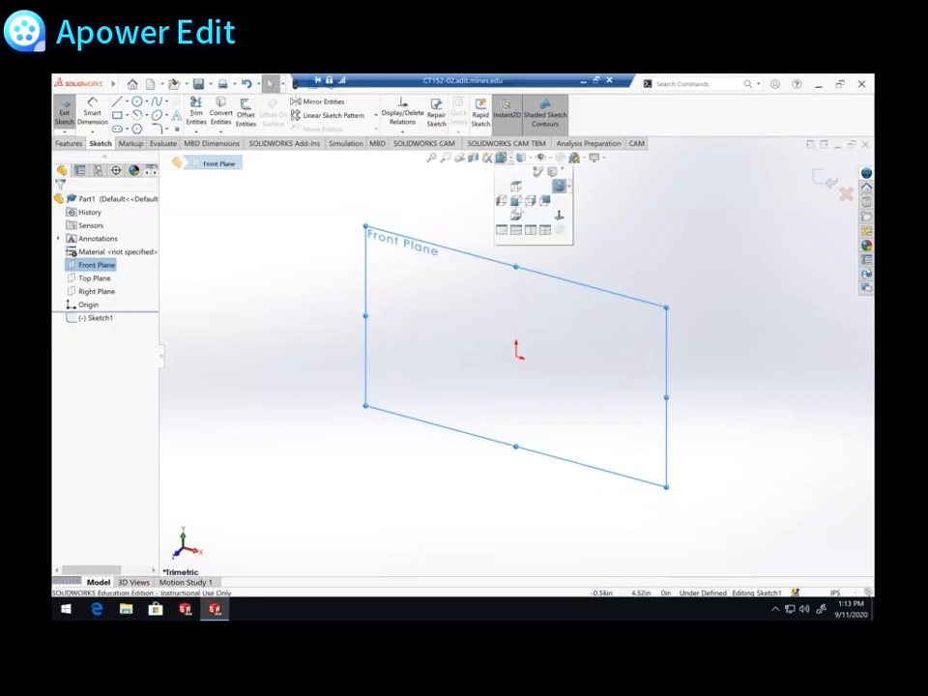
left_click(516, 208)
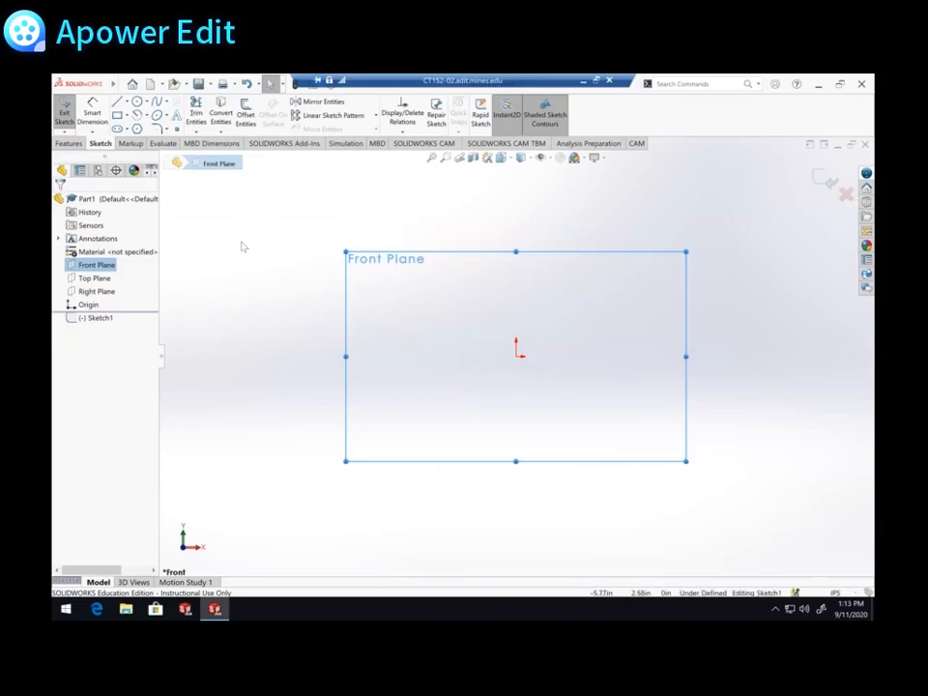
Enlarge the displayed boundary of the Front Plane on all four sides and clear the selection.
left_click(101, 332)
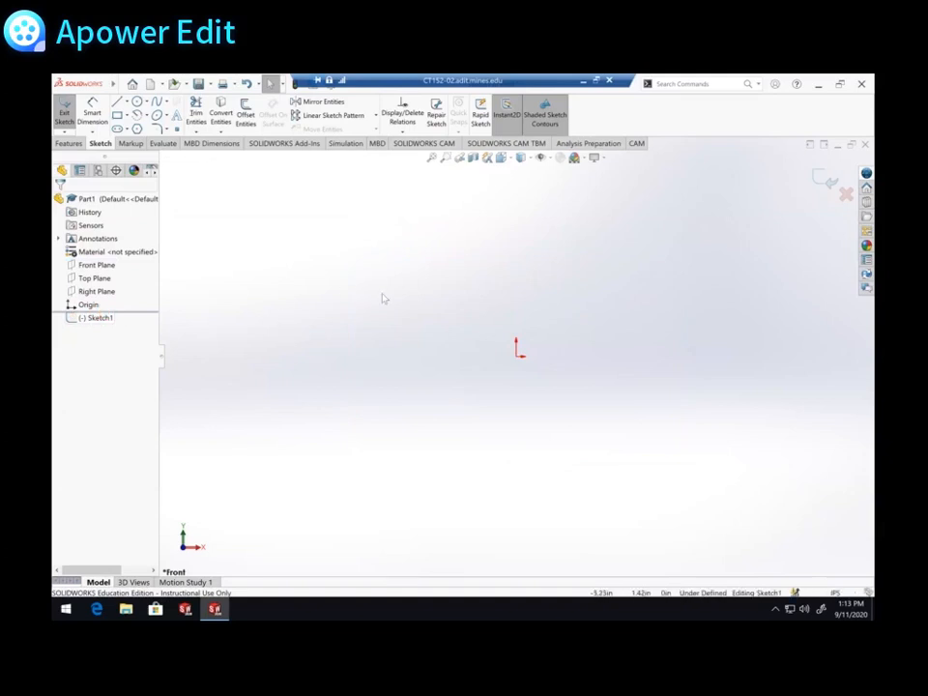
left_click(95, 264)
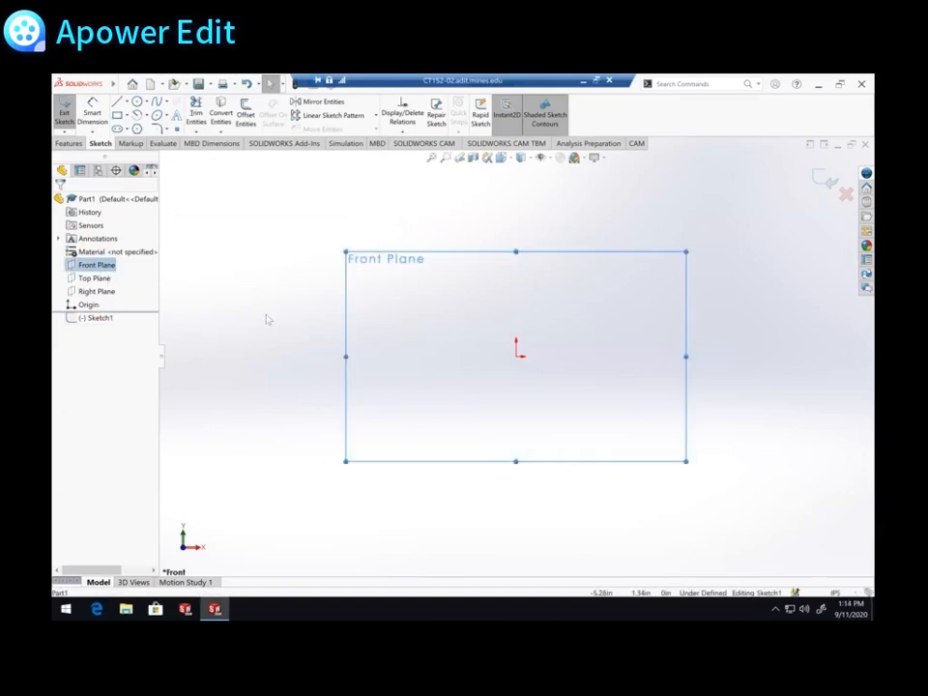
left_click(266, 344)
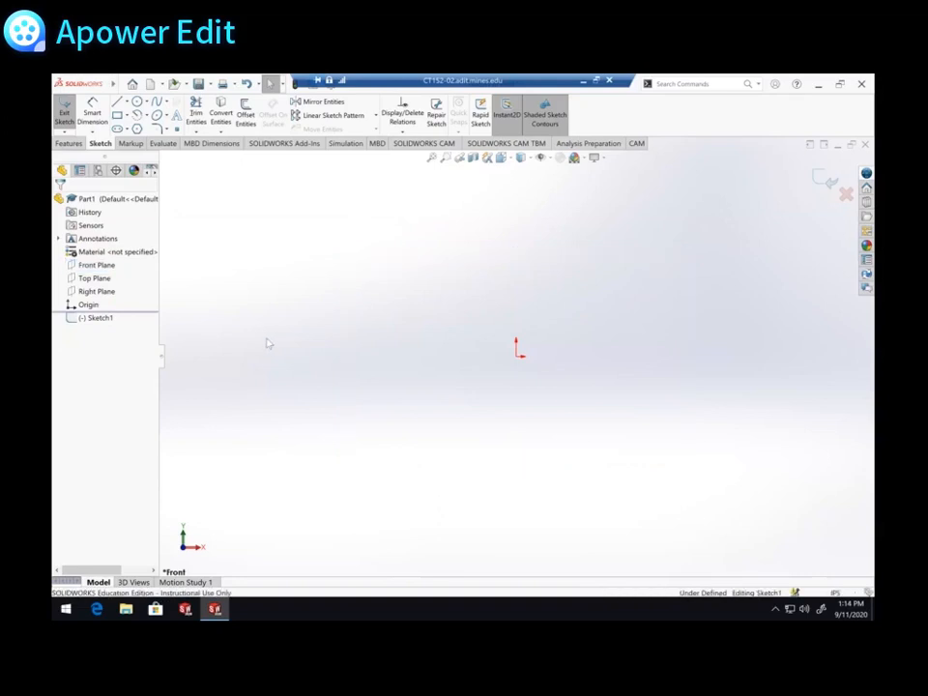
left_click(109, 268)
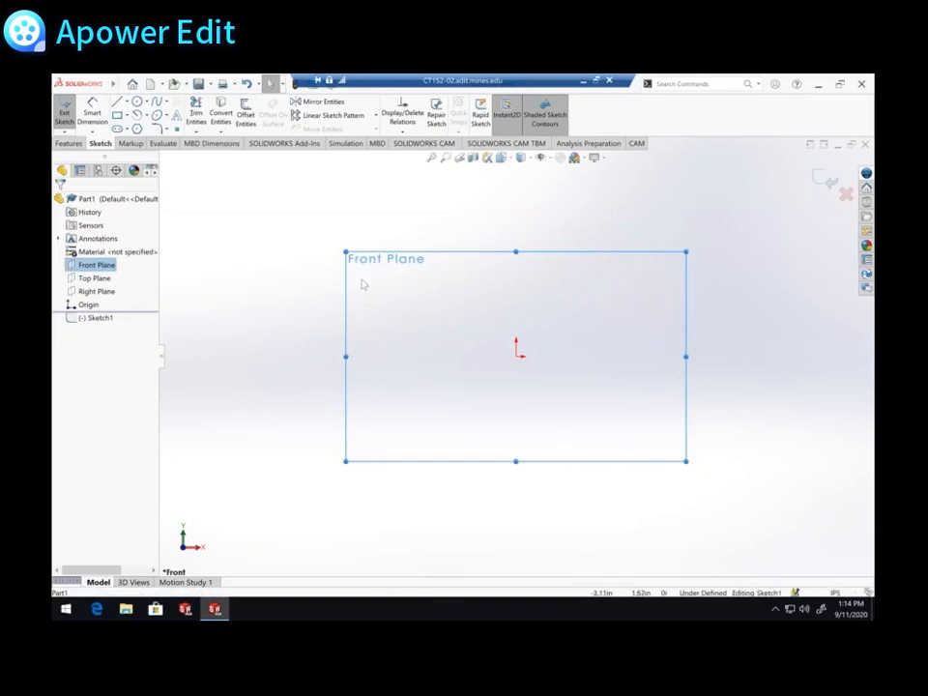
left_click_drag(343, 356, 211, 357)
left_click_drag(685, 357, 858, 356)
left_click_drag(535, 251, 530, 194)
left_click_drag(533, 461, 535, 561)
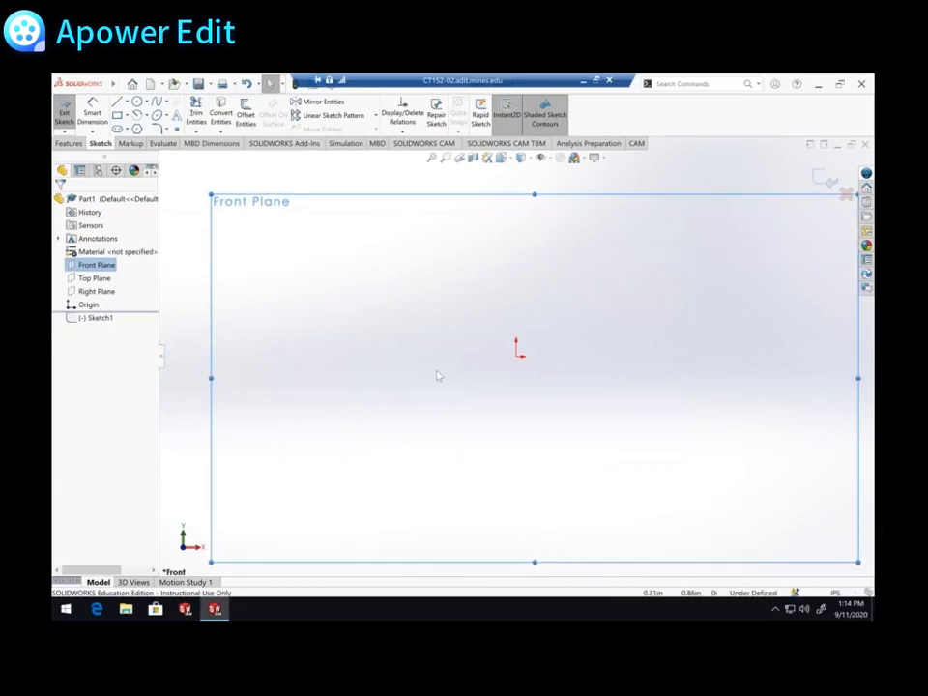
left_click(335, 320)
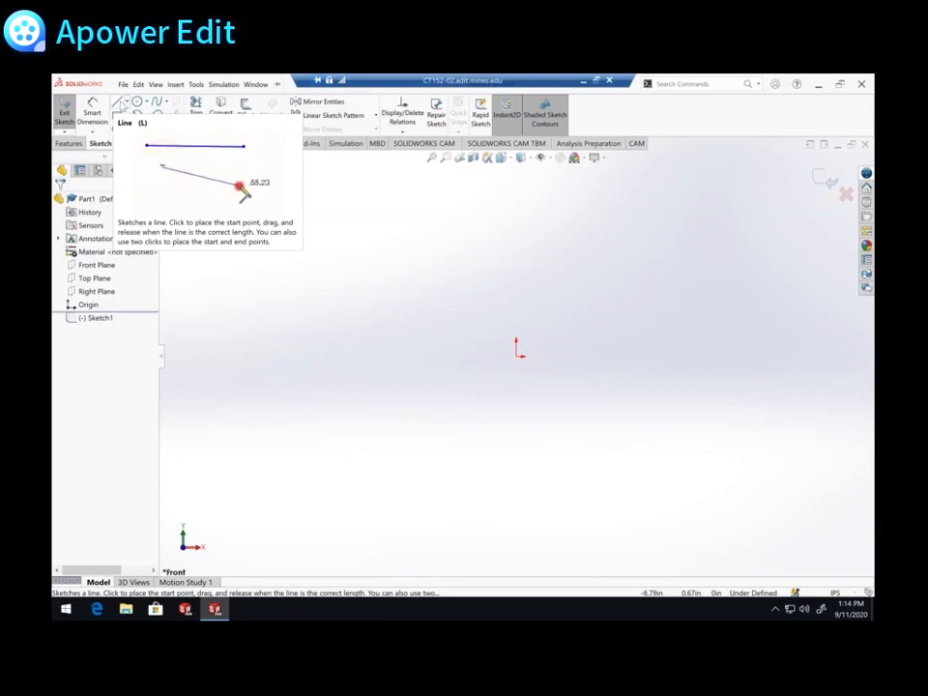
Sketch connected lines from the origin: about 2.7 in vertical, a horizontal top edge, a slanted end edge and a horizontal lower edge about 1.7 in long.
left_click(120, 102)
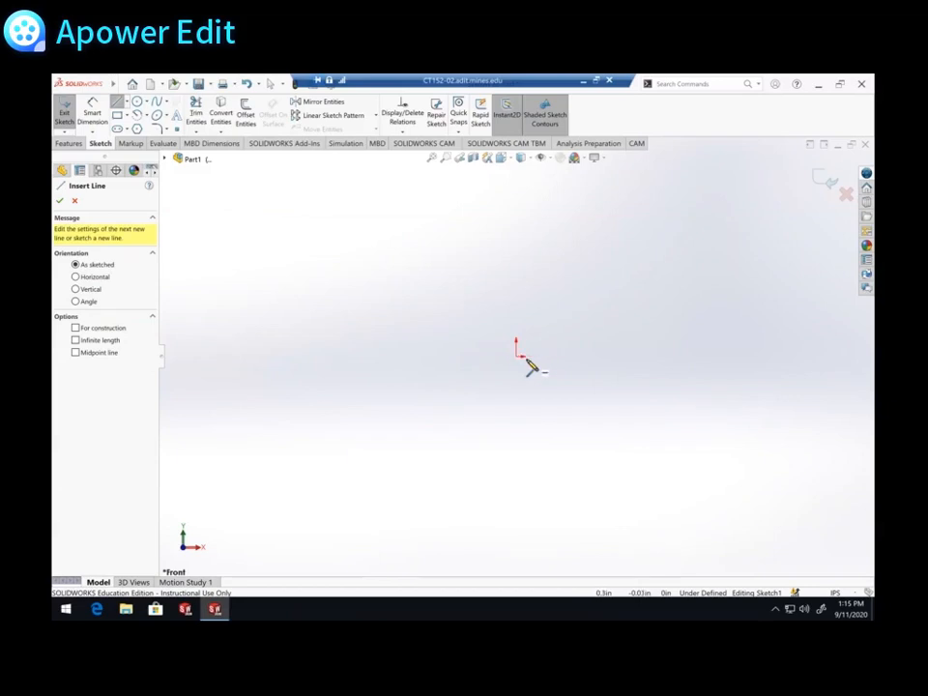
left_click(517, 357)
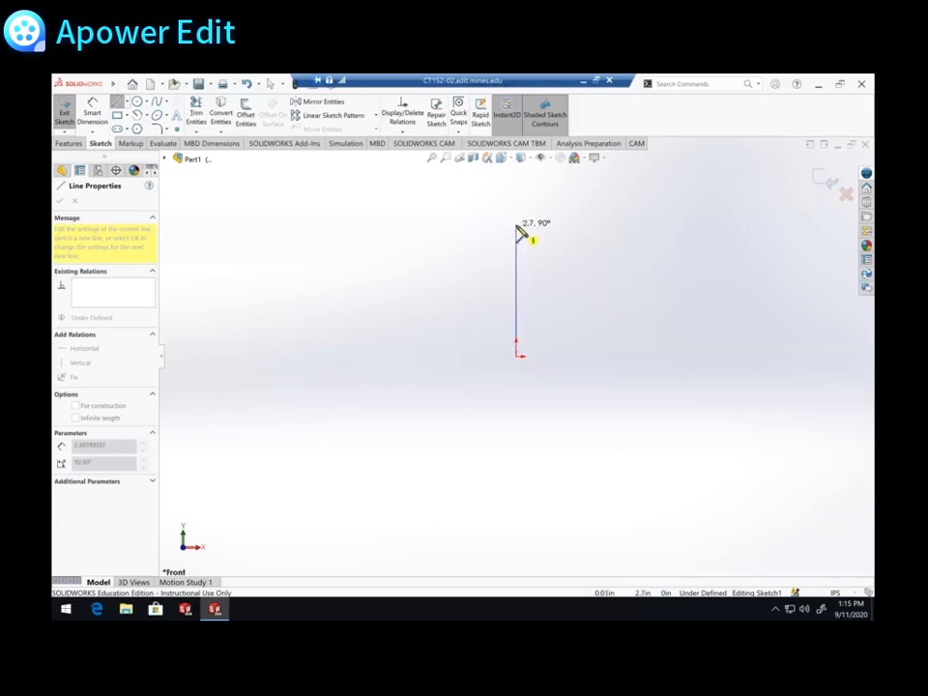
left_click(518, 227)
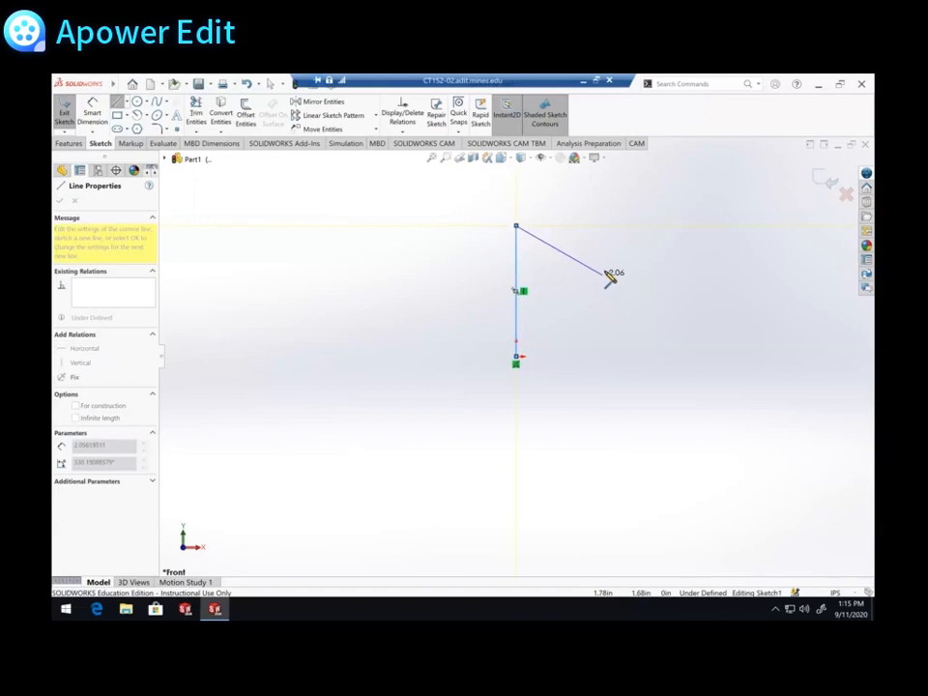
left_click(792, 227)
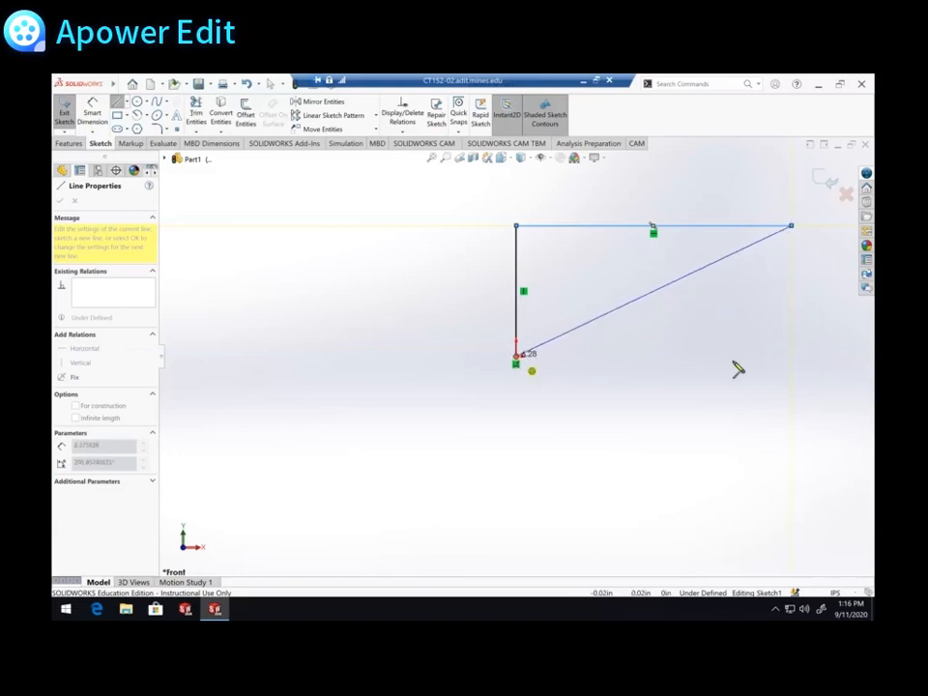
left_click(831, 336)
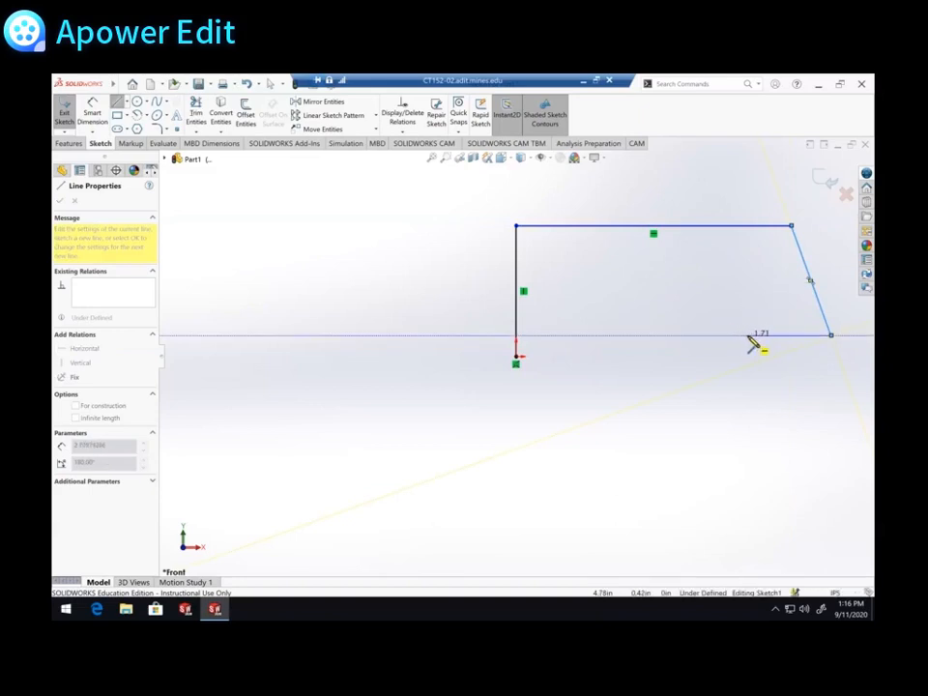
left_click(747, 336)
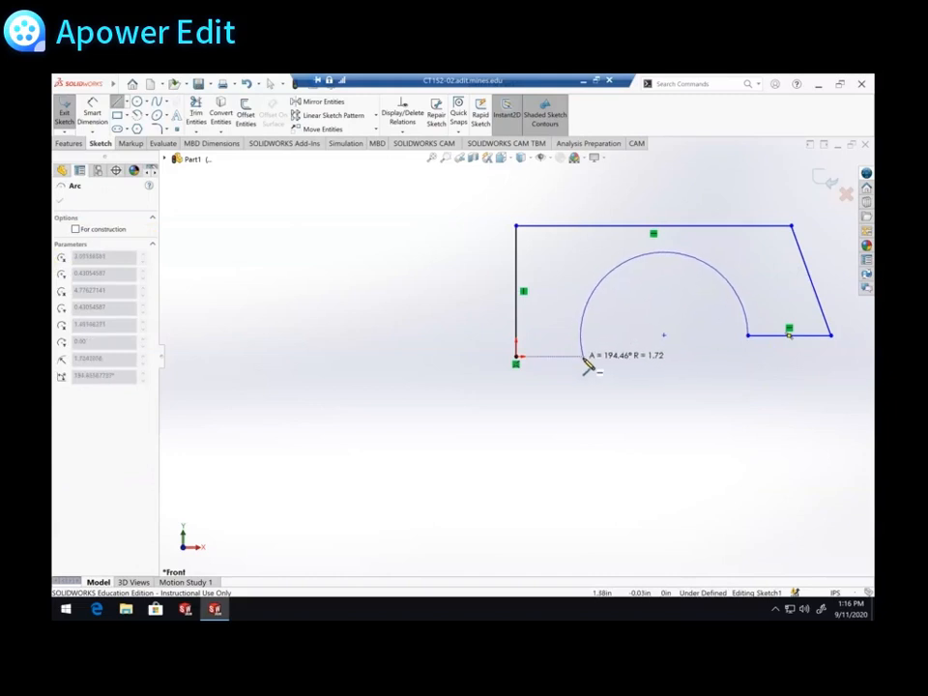
Continue the profile with an arc of about 1.72 in radius and close it with a horizontal line to the origin.
left_click(584, 360)
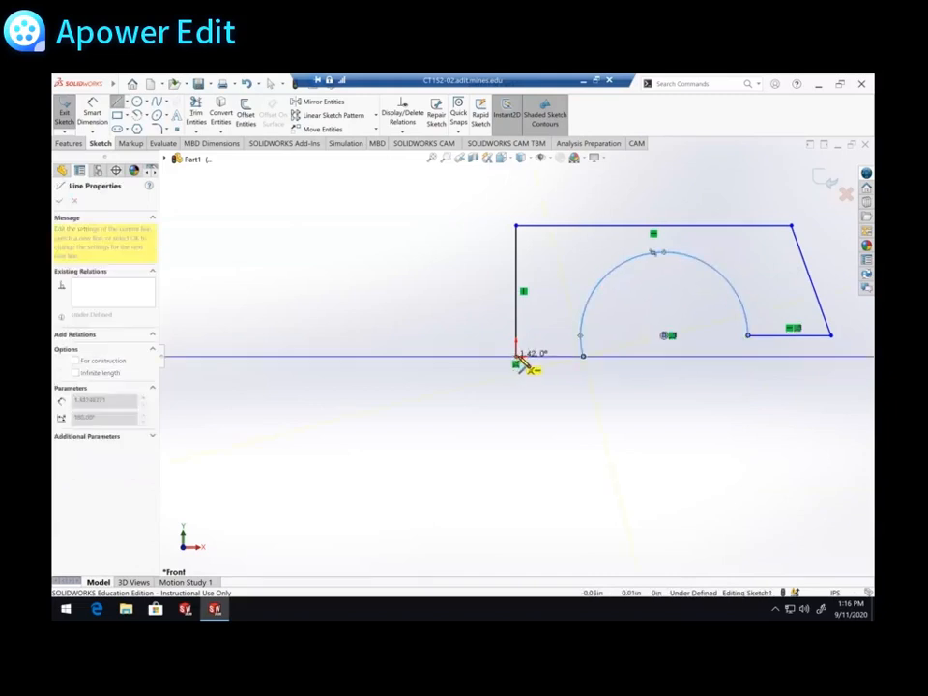
left_click(516, 358)
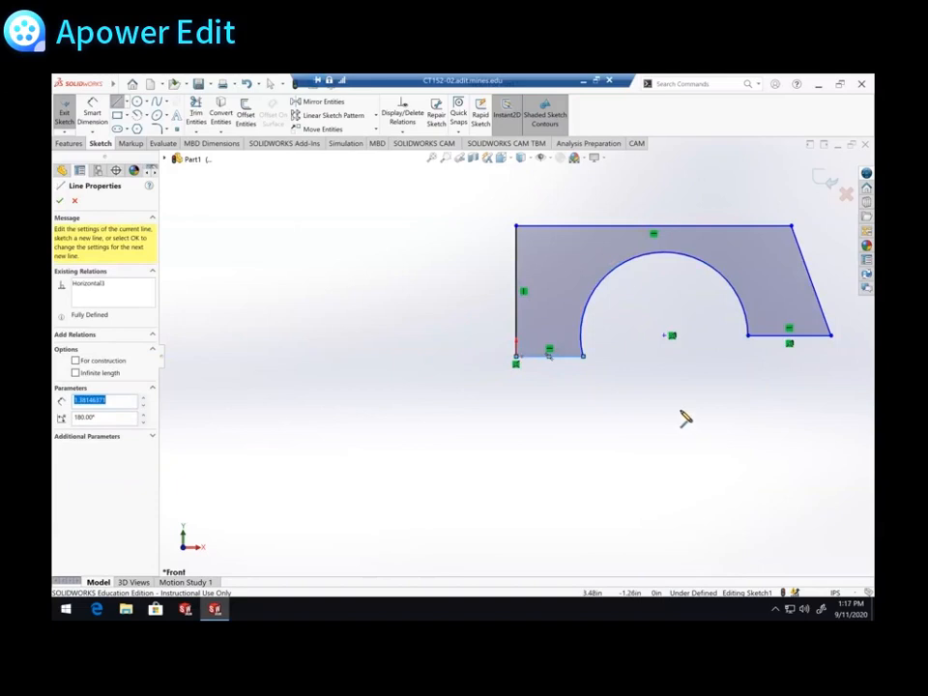
key("Escape")
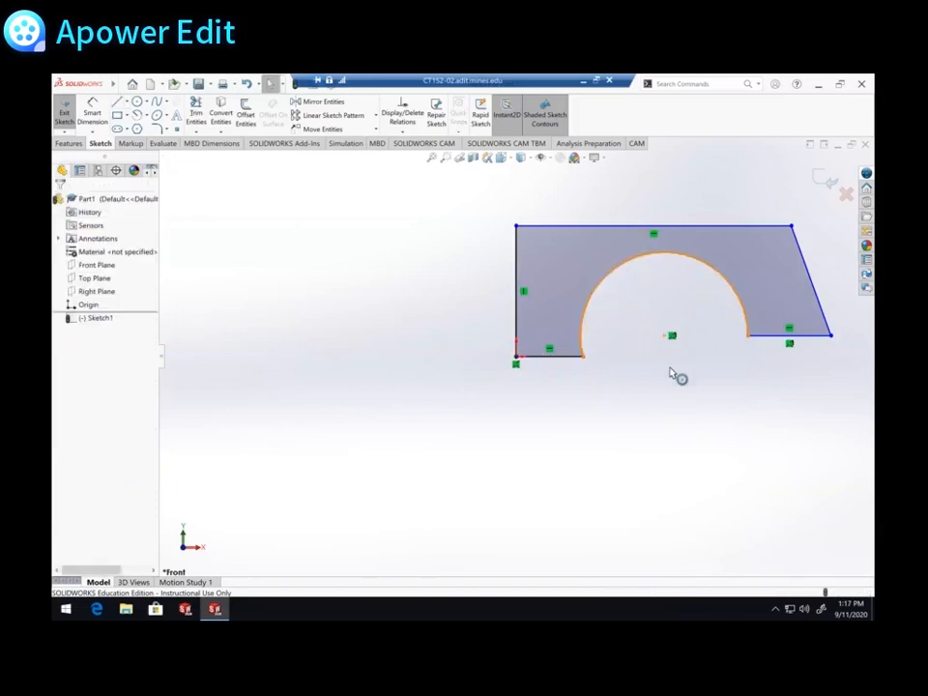
Replace the arc with a 3 Point Arc of about 1.73 in radius between the open ends of the two lower lines.
left_click(672, 373)
key("Delete")
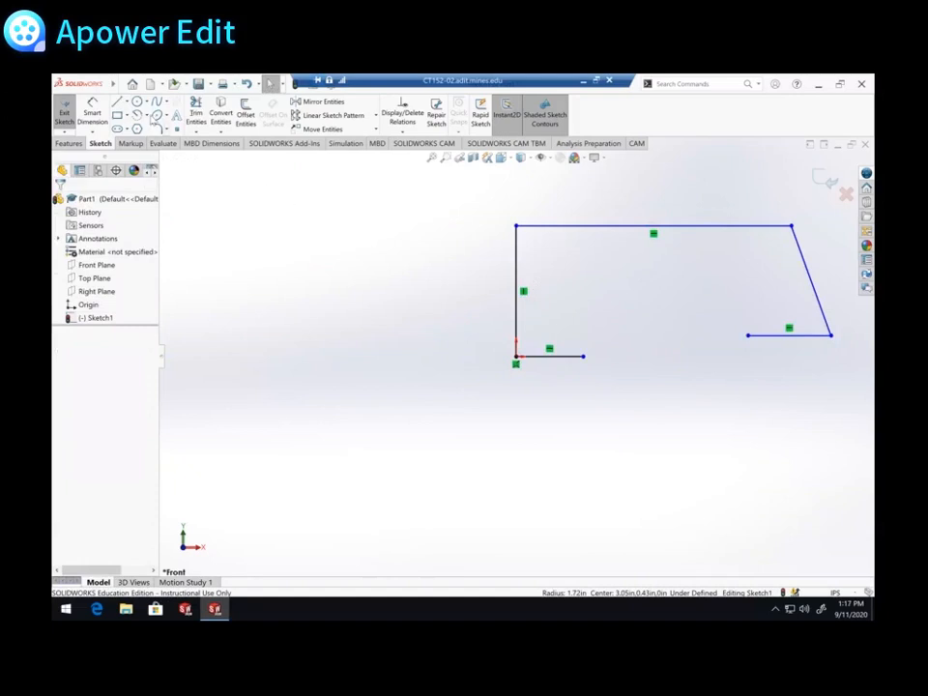
left_click(147, 116)
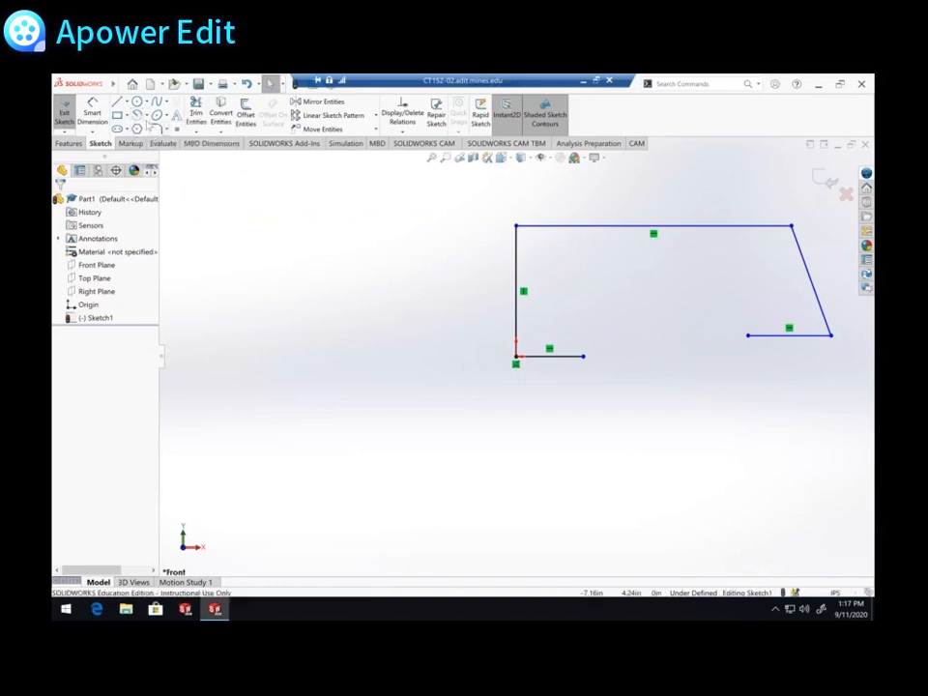
left_click(138, 114)
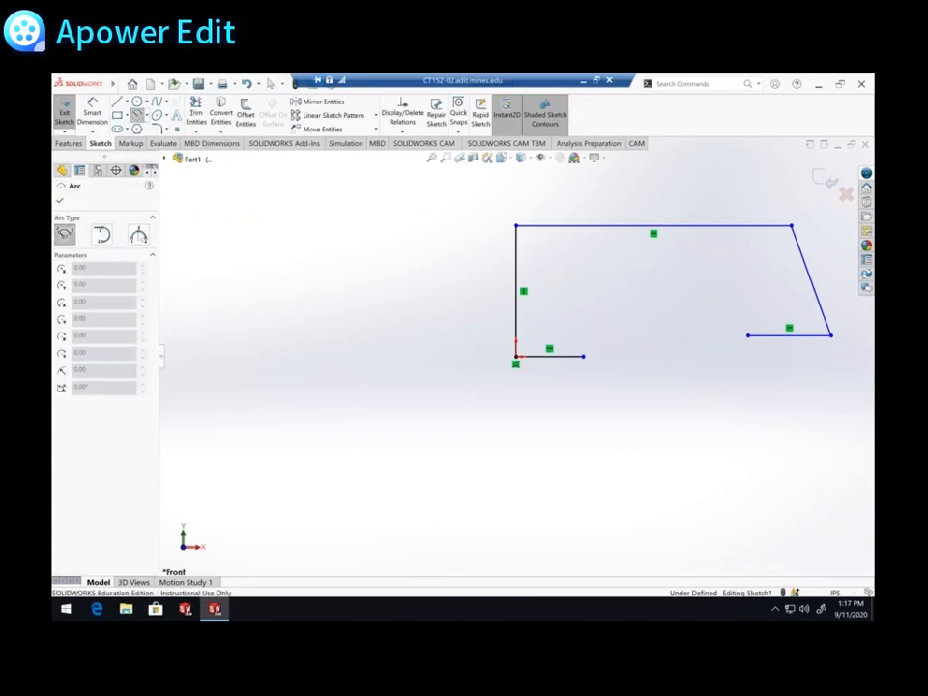
left_click(137, 235)
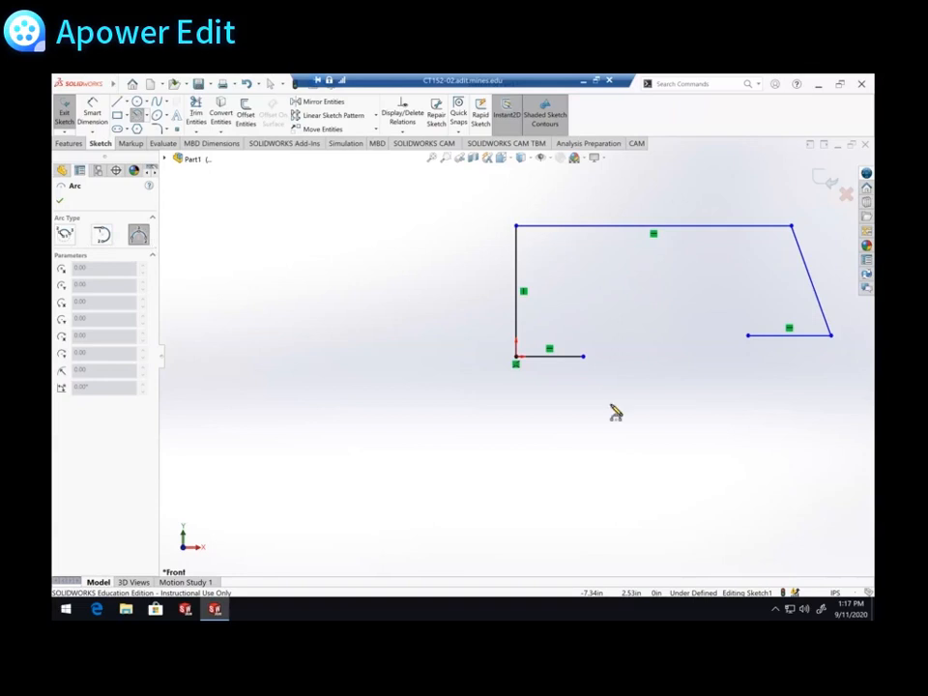
left_click(583, 357)
left_click(749, 336)
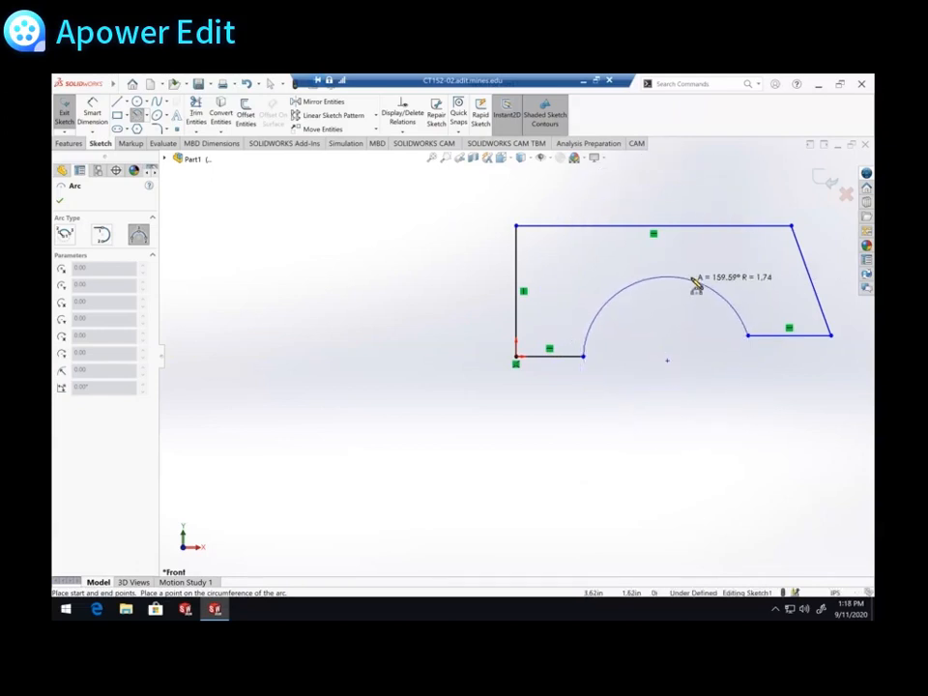
left_click(698, 287)
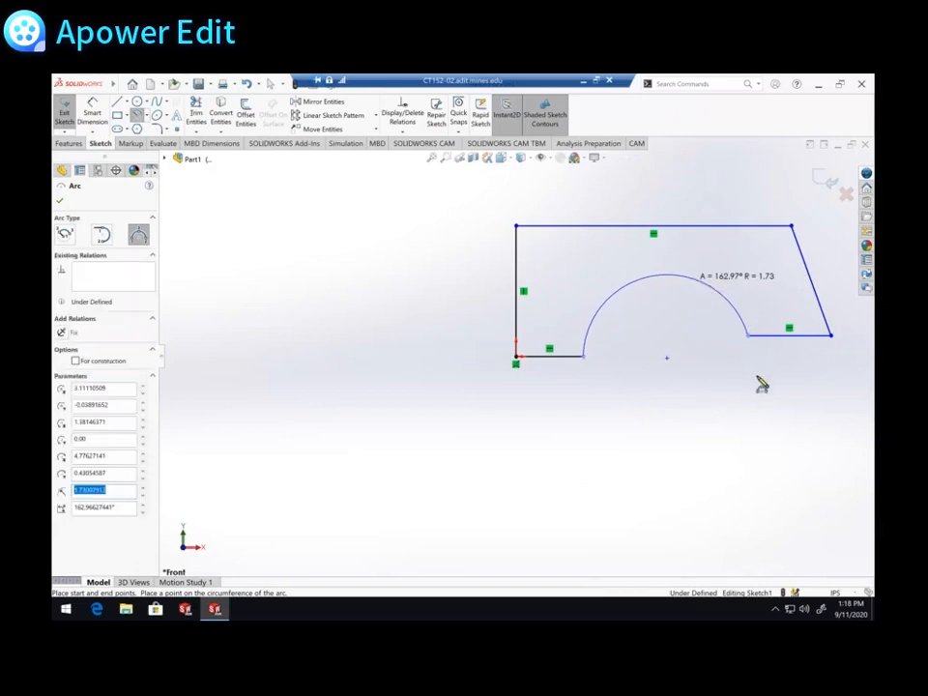
key("Escape")
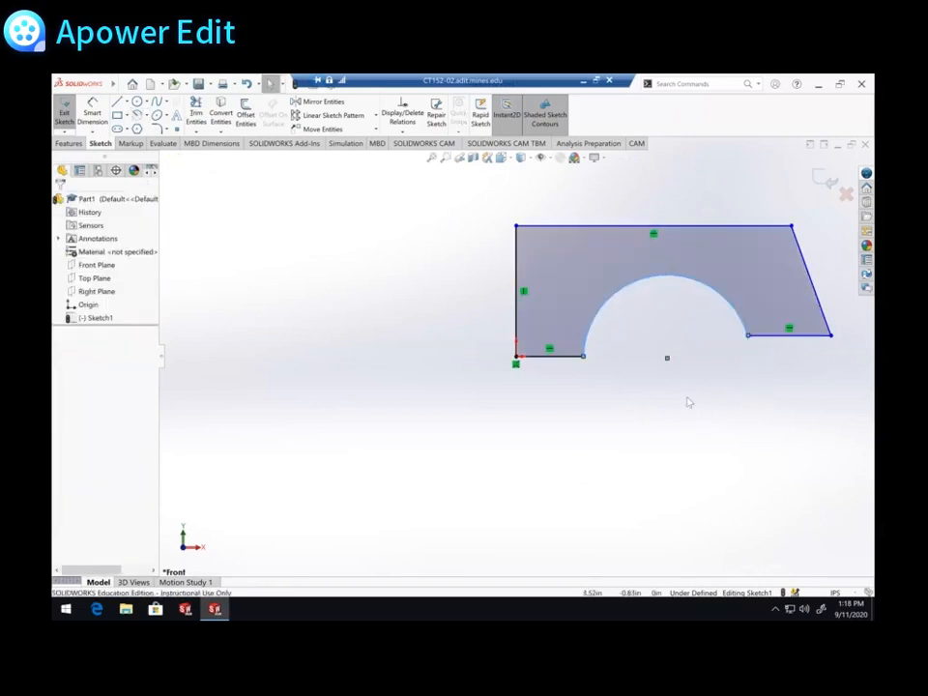
Sketch three connected lines outside the profile, running from the slanted edge's upper corner around to its lower corner.
mouse_move(692, 422)
middle_mouse_down("ctrl")
mouse_move(590, 448)
mouse_move(523, 453)
middle_mouse_up("ctrl")
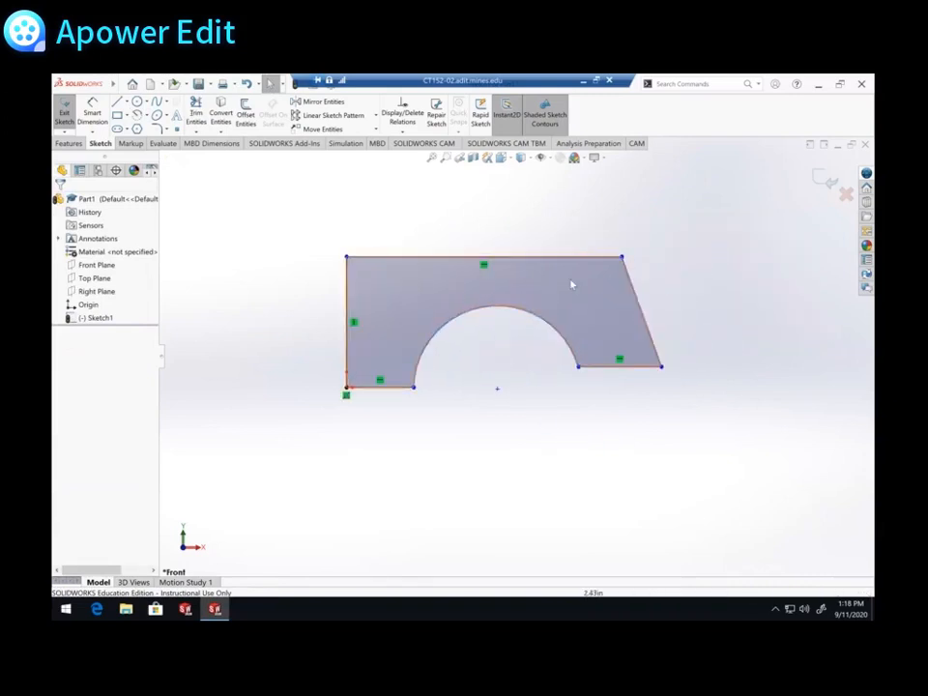
left_click(434, 319)
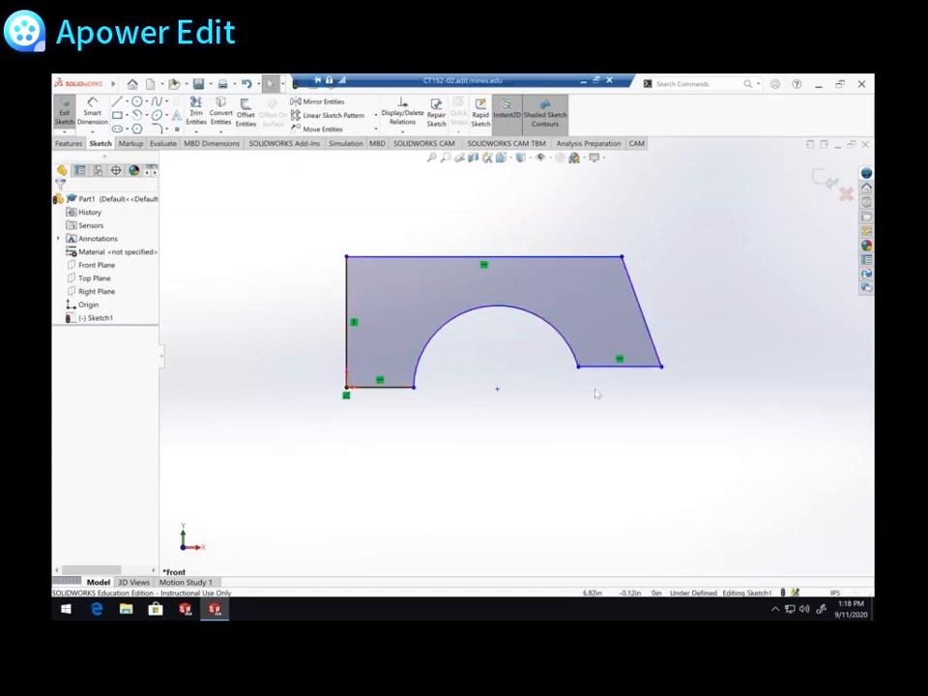
left_click(117, 100)
left_click(625, 259)
left_click(713, 195)
left_click(779, 279)
left_click(663, 369)
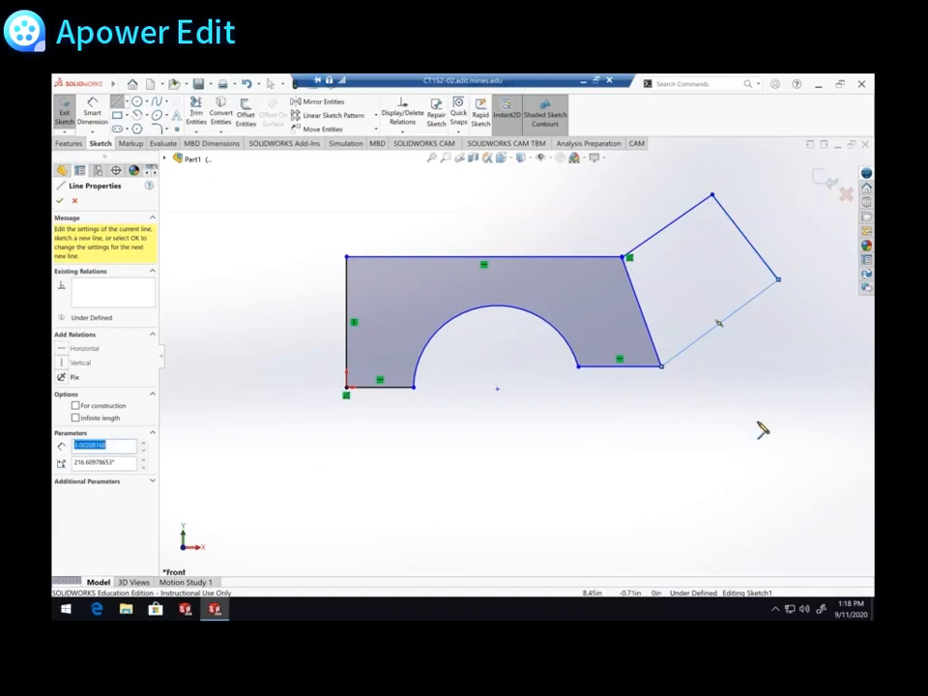
key("Escape")
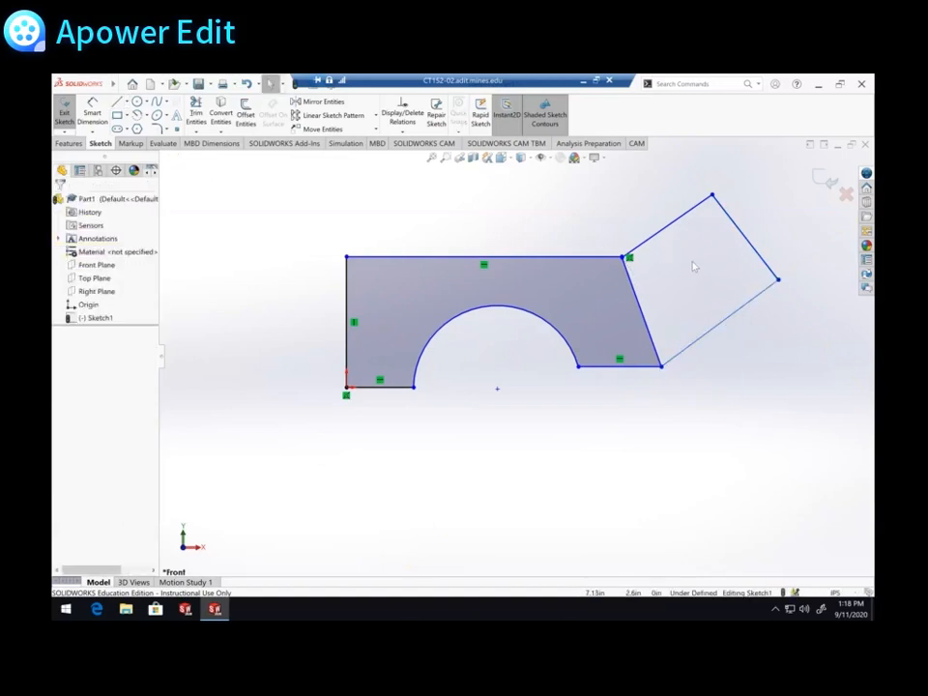
Trim away the slanted edge shared by the original profile and the added outline using Power trim.
left_click(196, 113)
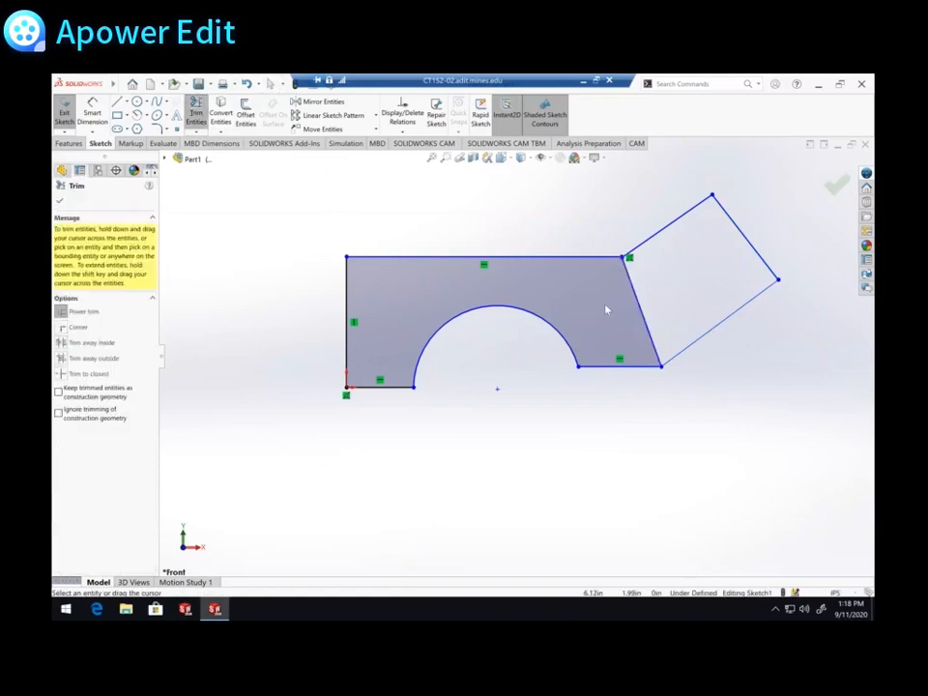
left_click_drag(637, 298, 655, 292)
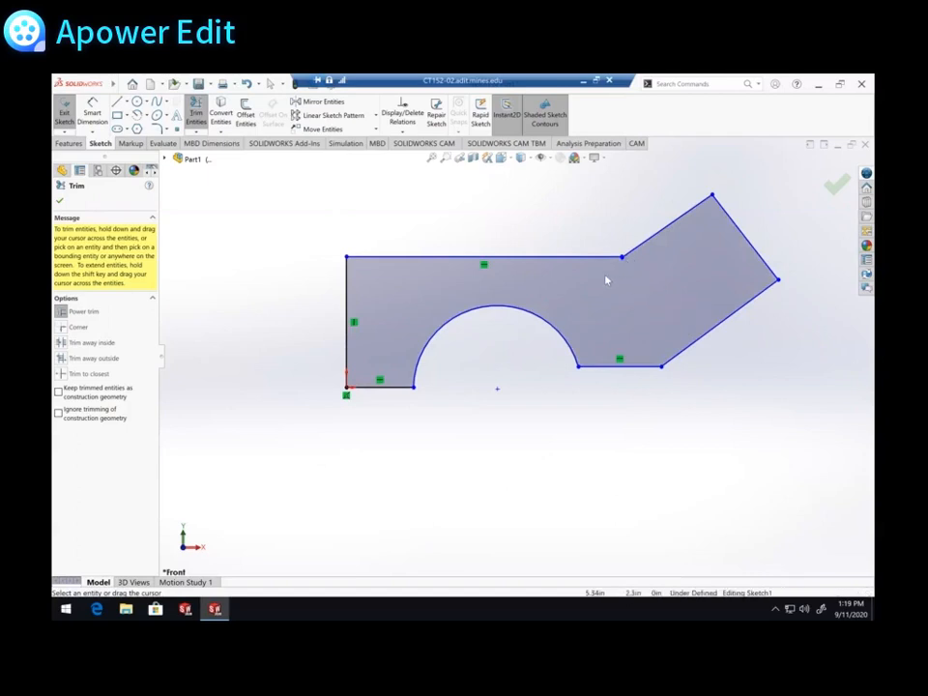
key("Escape")
Undo the trim of the slanted edge and the three added lines.
key("ctrl+z")
key("ctrl+z")
key("ctrl+z")
key("ctrl+z")
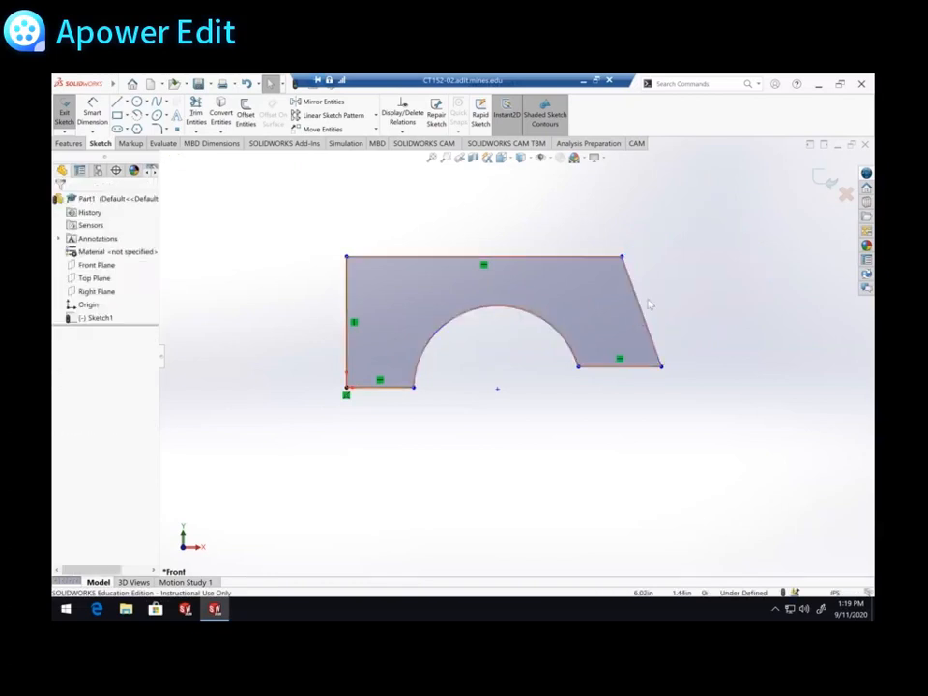
Inspect the sketch profile at several magnifications, from a close-up of its upper slanted corner to the whole outline.
scroll(627, 259, "down", 8)
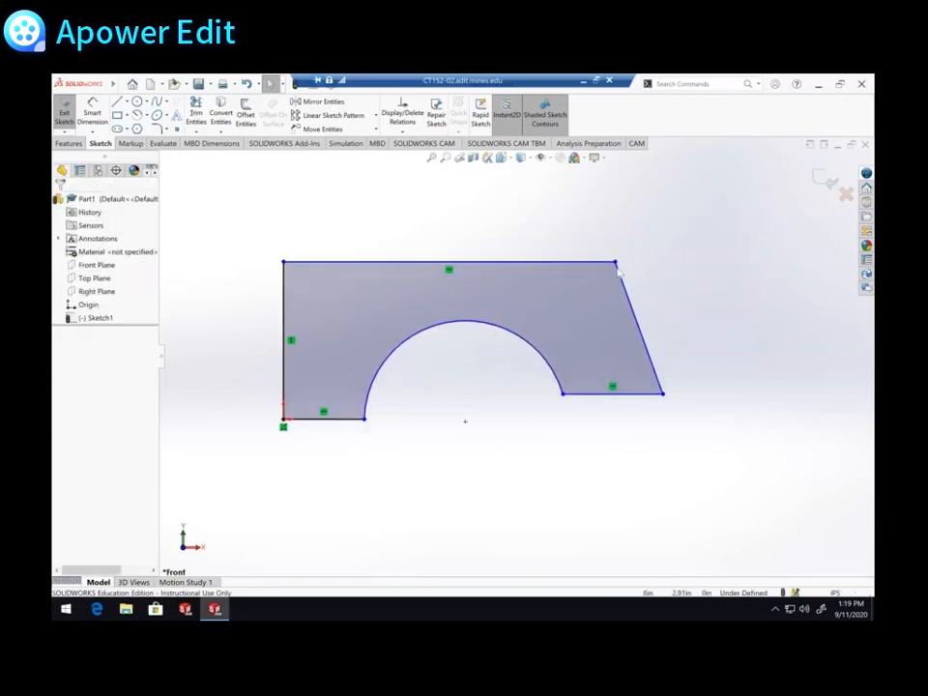
scroll(519, 303, "down", 3)
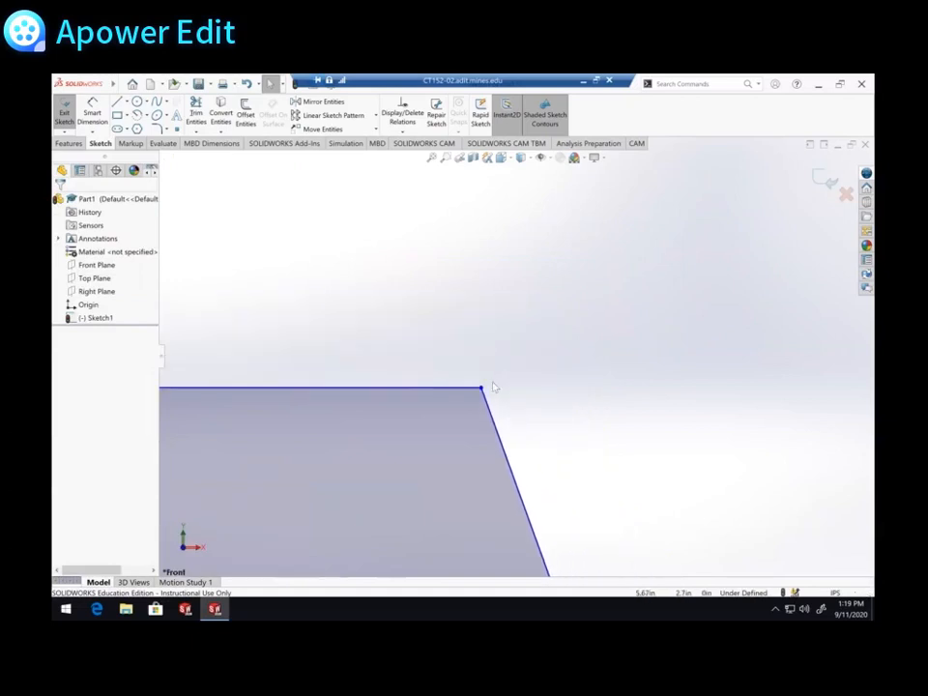
scroll(490, 434, "up", 3)
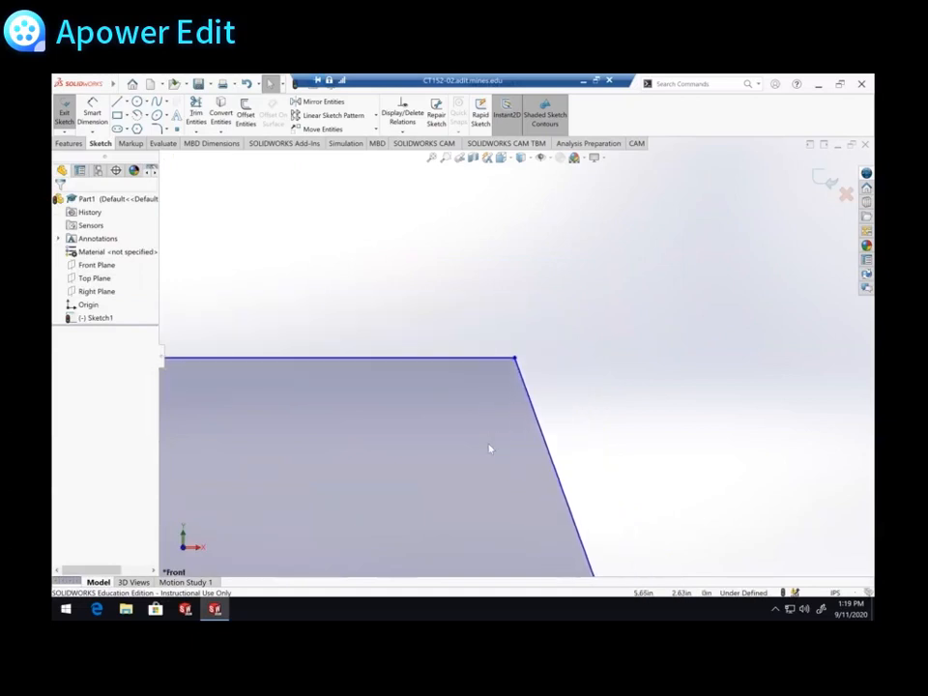
scroll(491, 448, "up", 5)
scroll(460, 433, "down", 3)
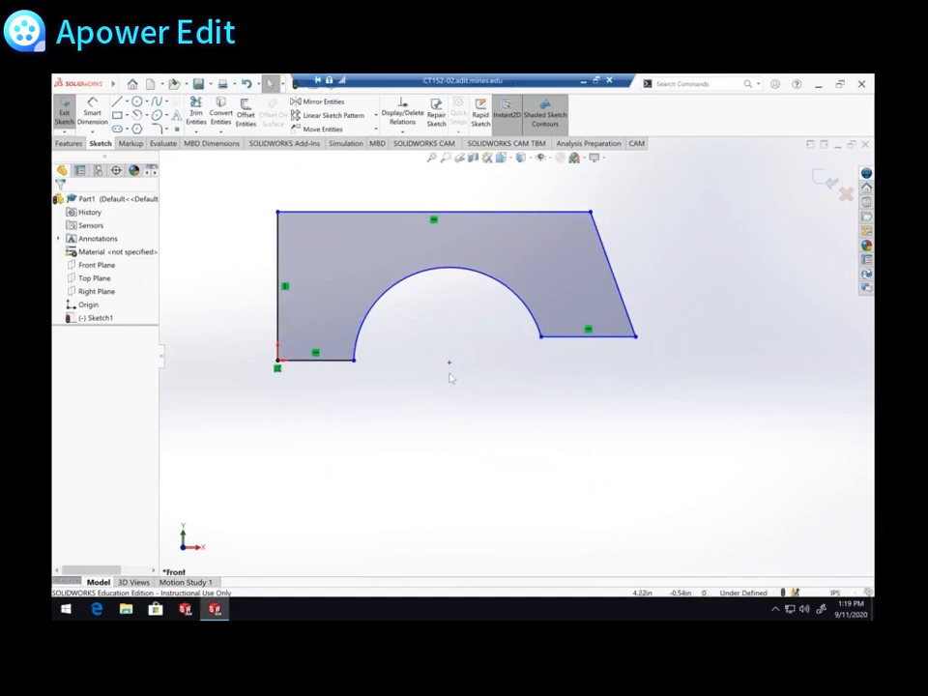
scroll(450, 378, "up", 3)
scroll(497, 368, "down", 6)
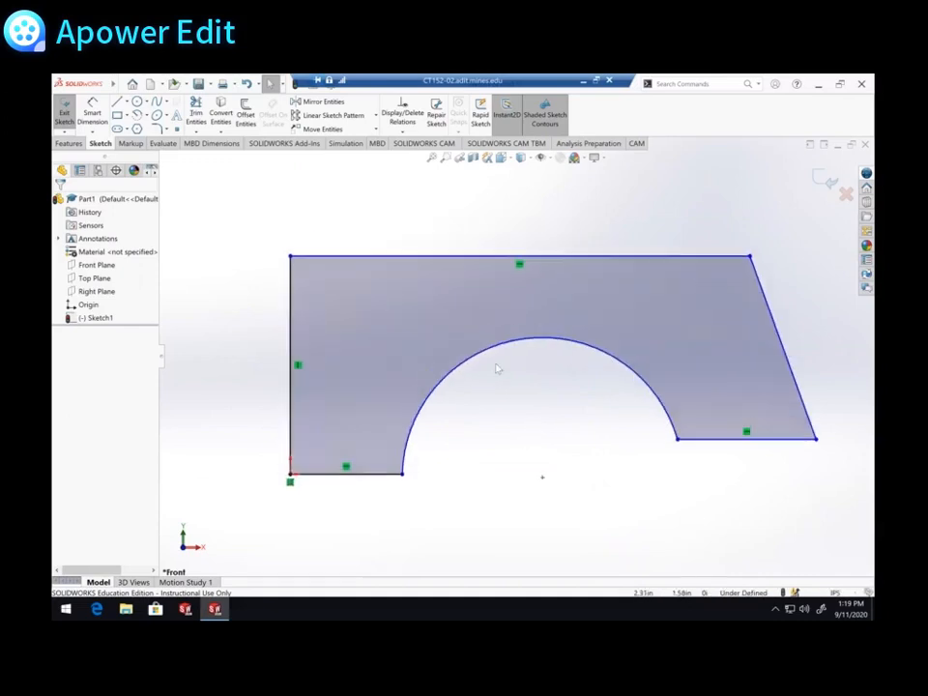
scroll(529, 440, "up", 6)
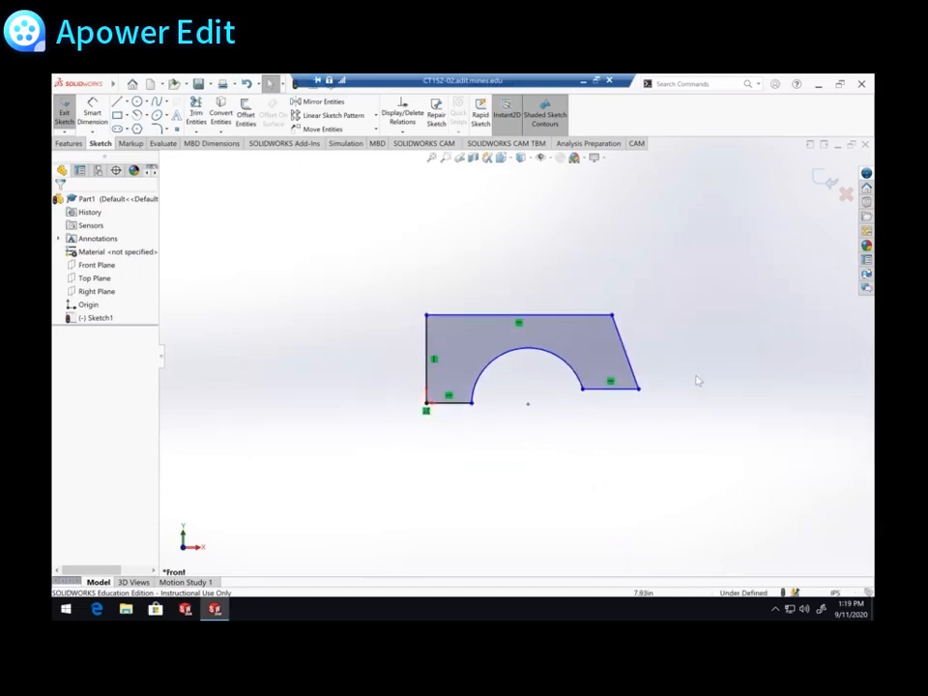
scroll(698, 383, "down", 5)
scroll(391, 404, "up", 6)
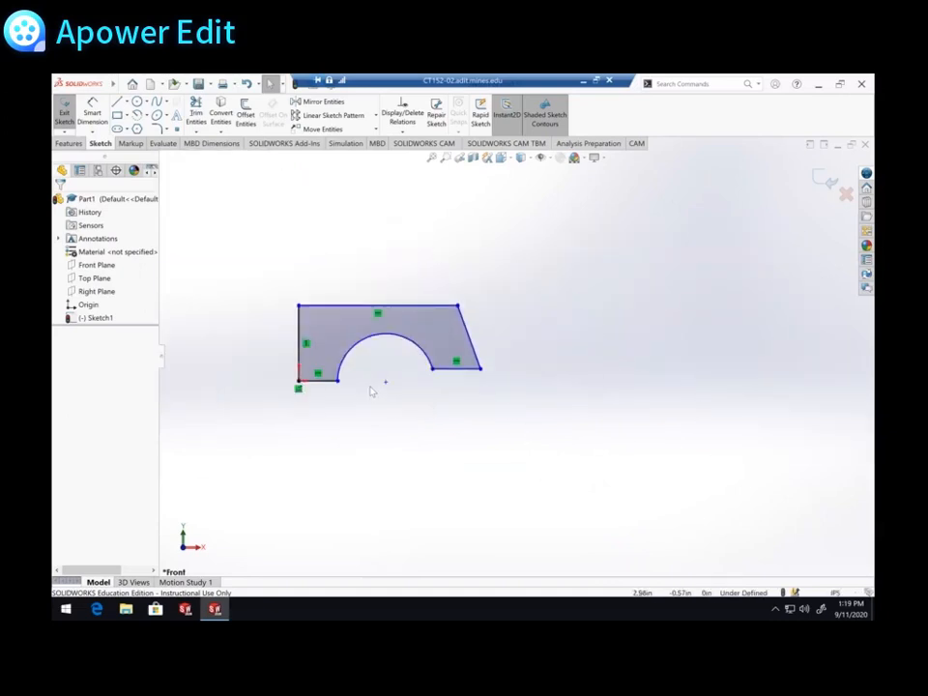
scroll(372, 390, "up", 4)
scroll(466, 356, "down", 7)
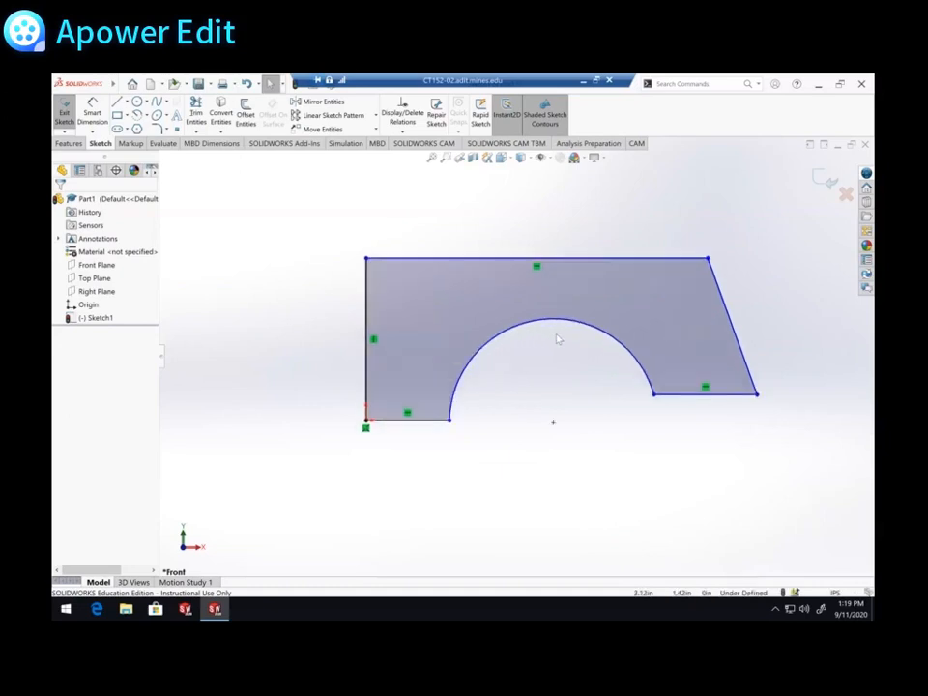
scroll(558, 345, "up", 1)
scroll(756, 281, "up", 4)
scroll(759, 283, "down", 4)
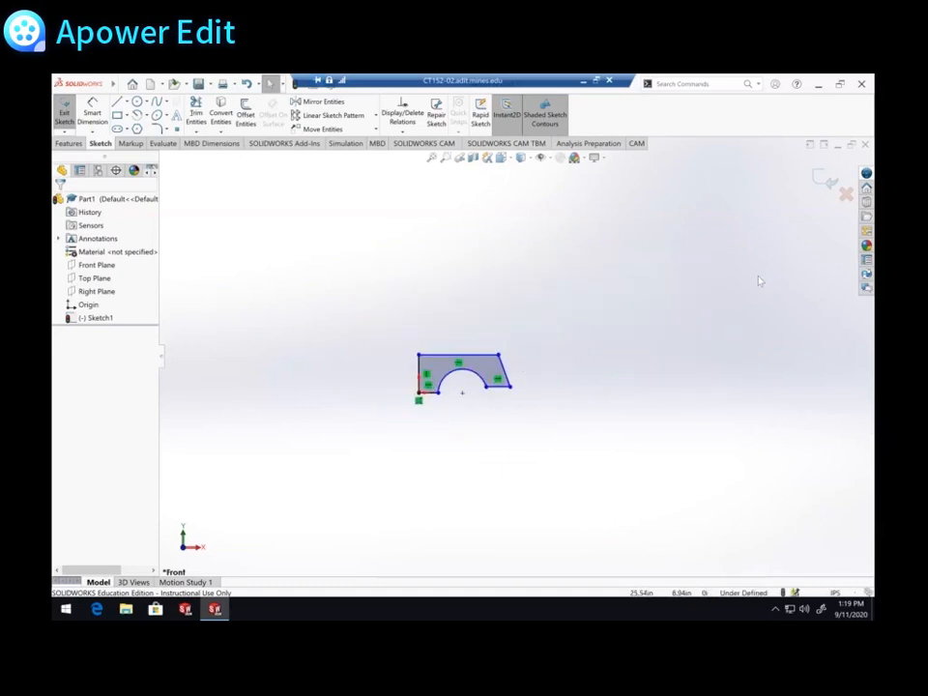
scroll(756, 289, "up", 4)
scroll(386, 406, "down", 5)
scroll(516, 342, "down", 3)
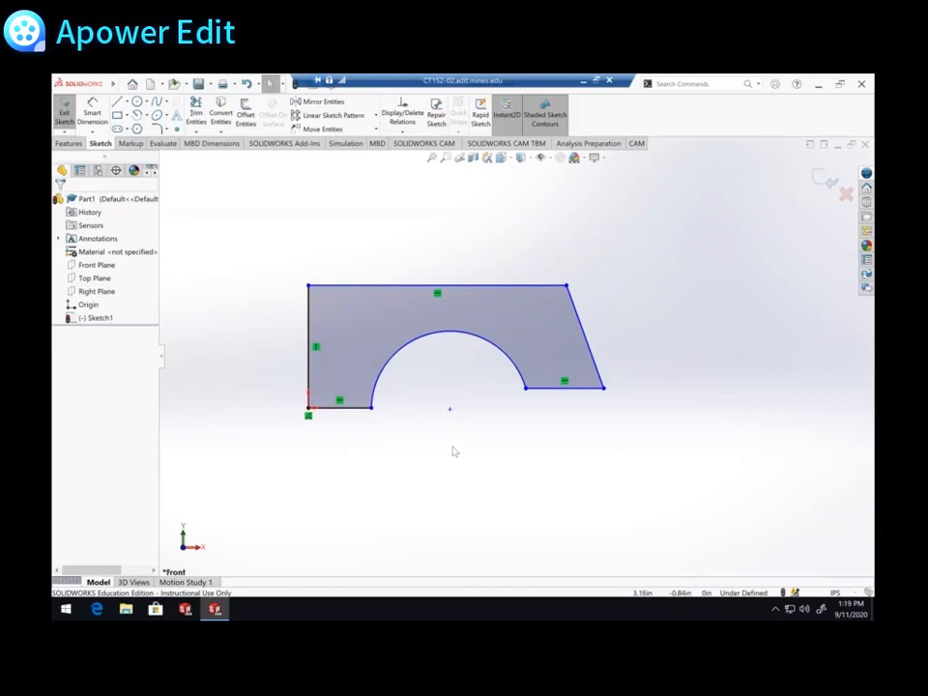
Tilt the sketch view slightly and review the available Zoom/Pan/Rotate commands.
mouse_move(454, 452)
middle_mouse_down("ctrl")
mouse_move(543, 420)
mouse_move(462, 491)
mouse_move(545, 402)
mouse_move(528, 453)
mouse_move(489, 462)
mouse_move(578, 426)
mouse_move(547, 441)
mouse_move(469, 440)
mouse_move(453, 458)
middle_mouse_up("ctrl")
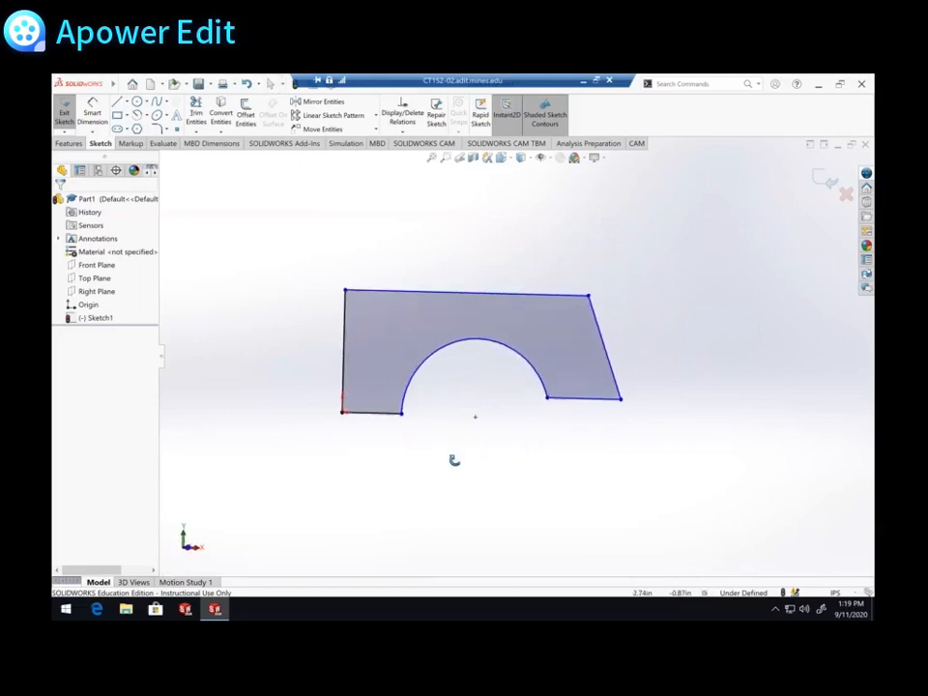
scroll(521, 441, "down", 1)
right_click(525, 436)
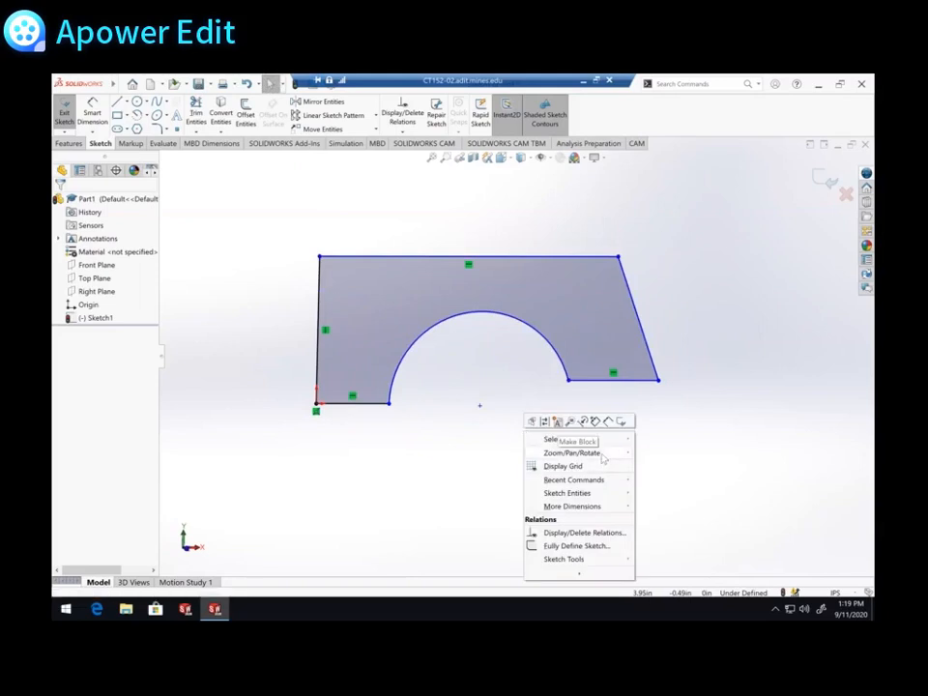
right_click(719, 315)
right_click(719, 317)
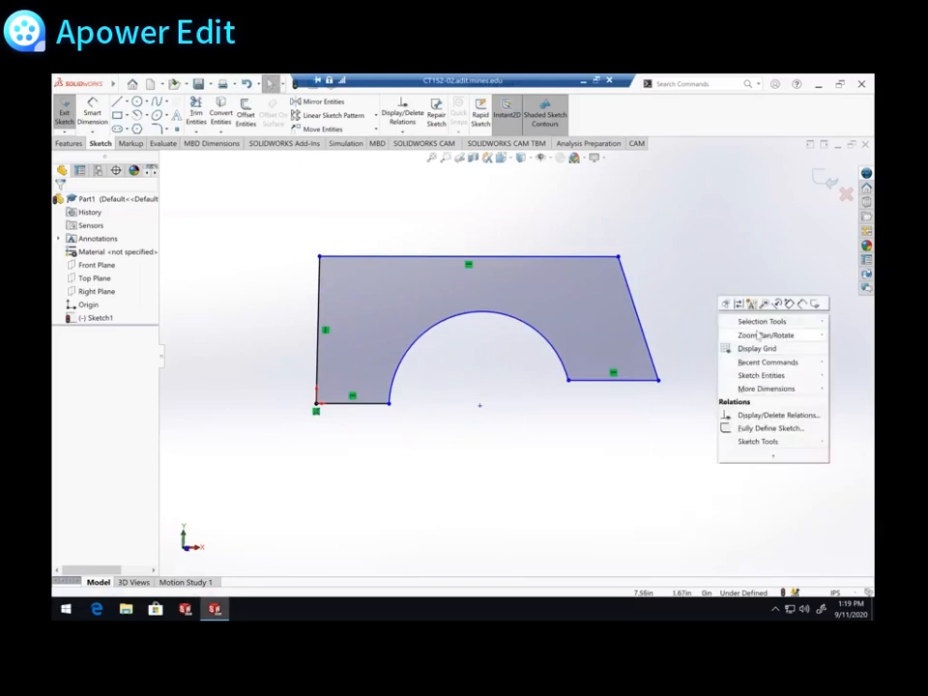
mouse_move(759, 335)
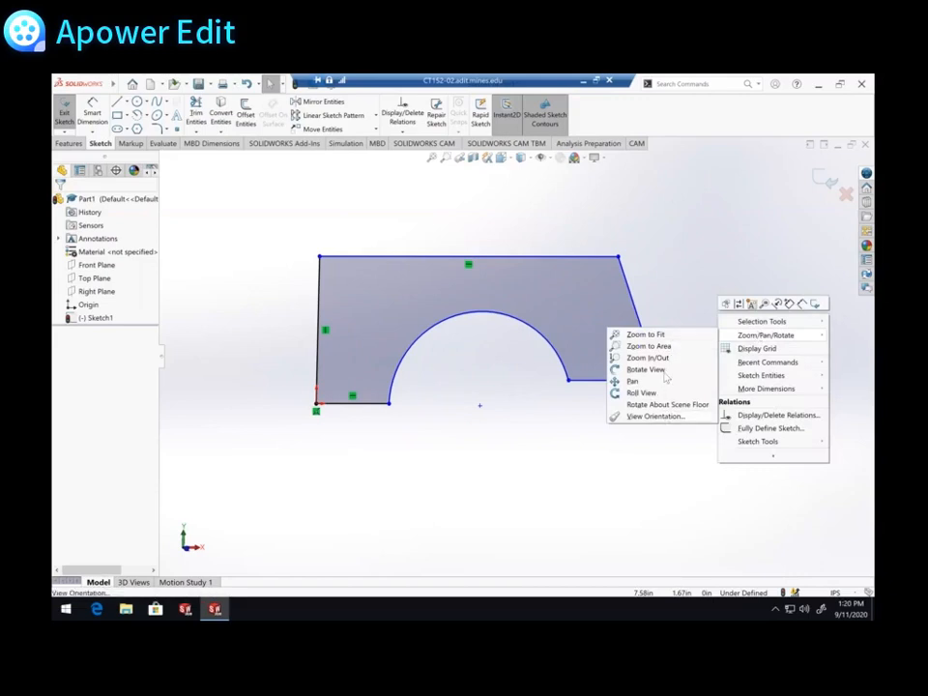
left_click(580, 482)
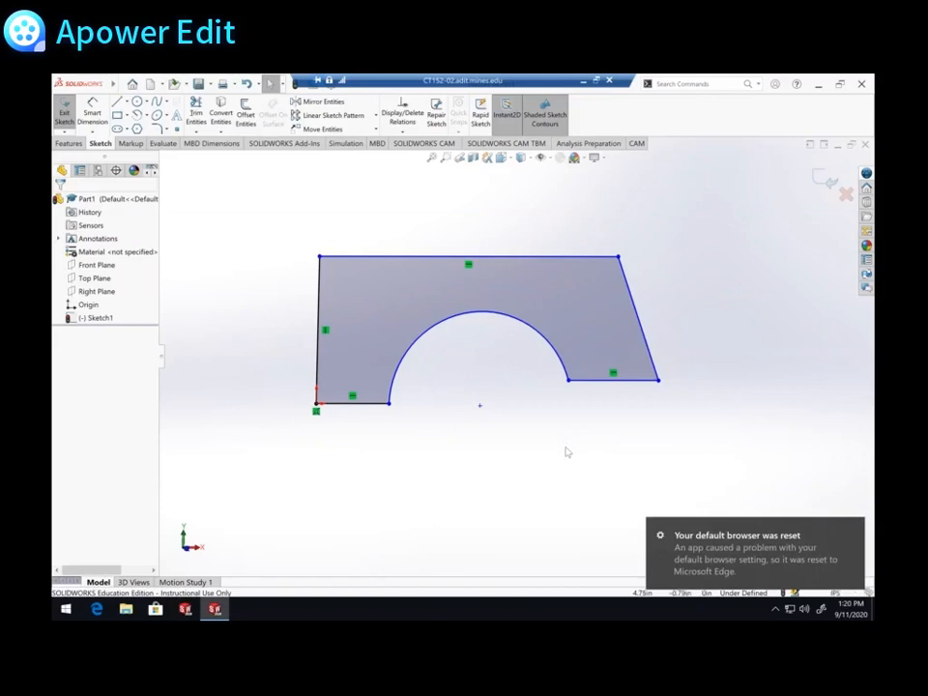
Orbit the sketch nearly edge-on, face it squarely again, and compare its isometric and front views.
mouse_move(546, 458)
middle_mouse_down()
mouse_move(590, 448)
mouse_move(567, 484)
mouse_move(468, 421)
mouse_move(426, 495)
mouse_move(482, 499)
middle_mouse_up()
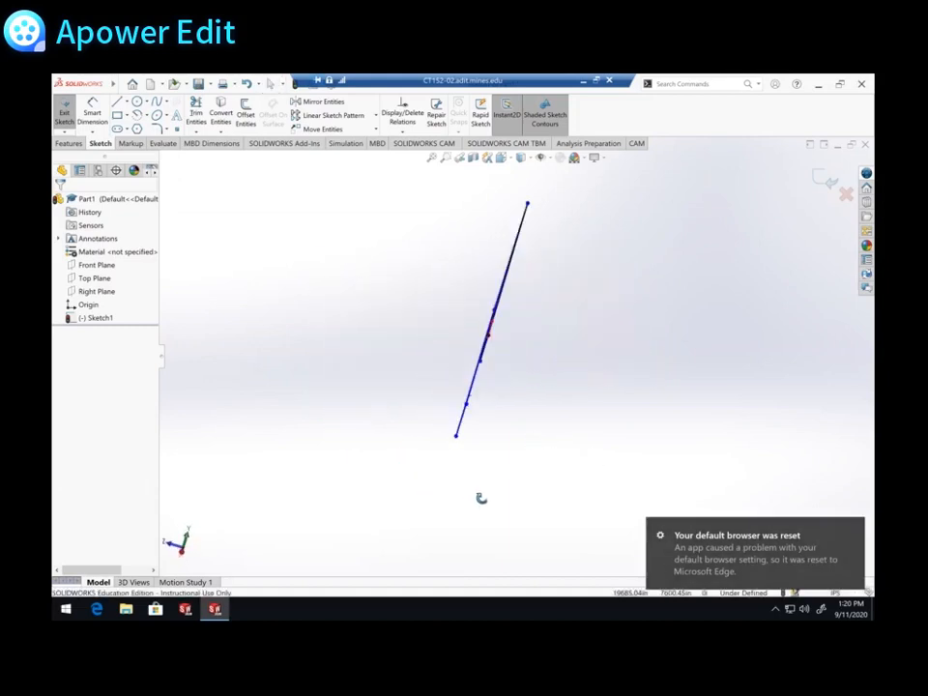
key("ctrl+8")
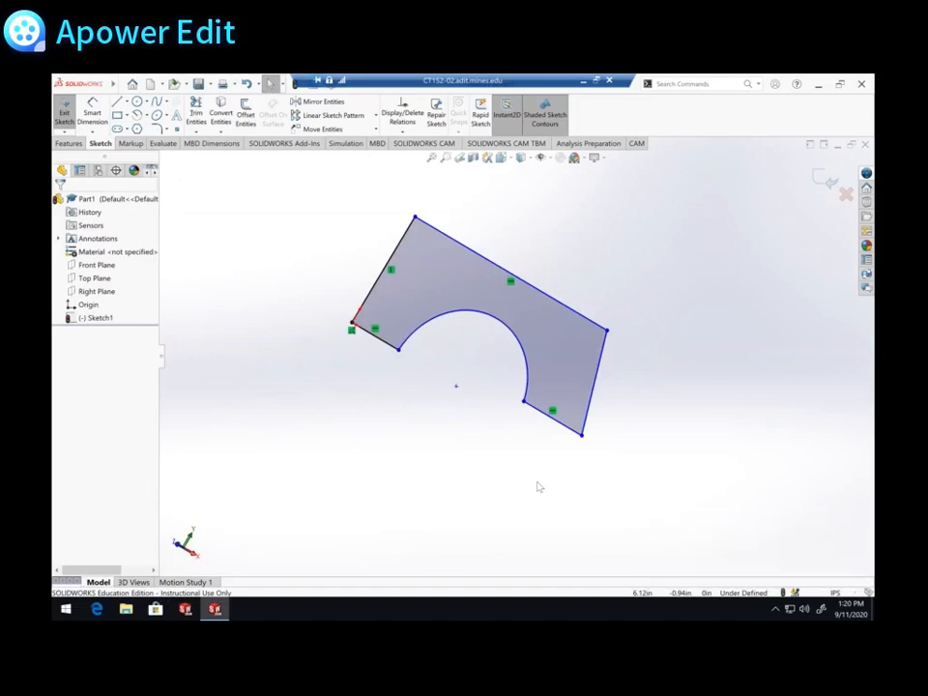
key("ctrl+7")
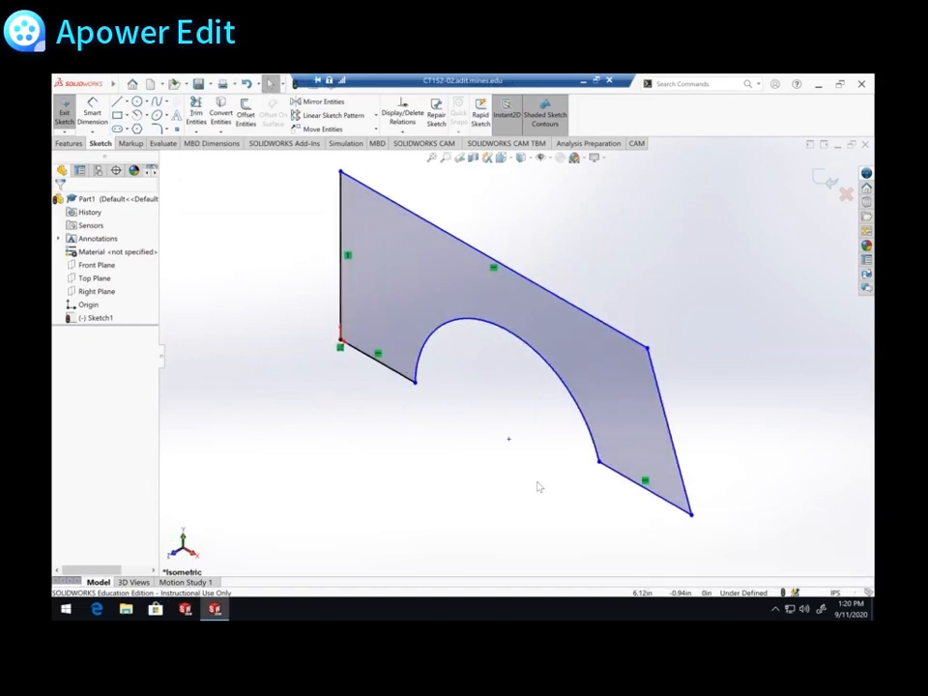
key("ctrl+1")
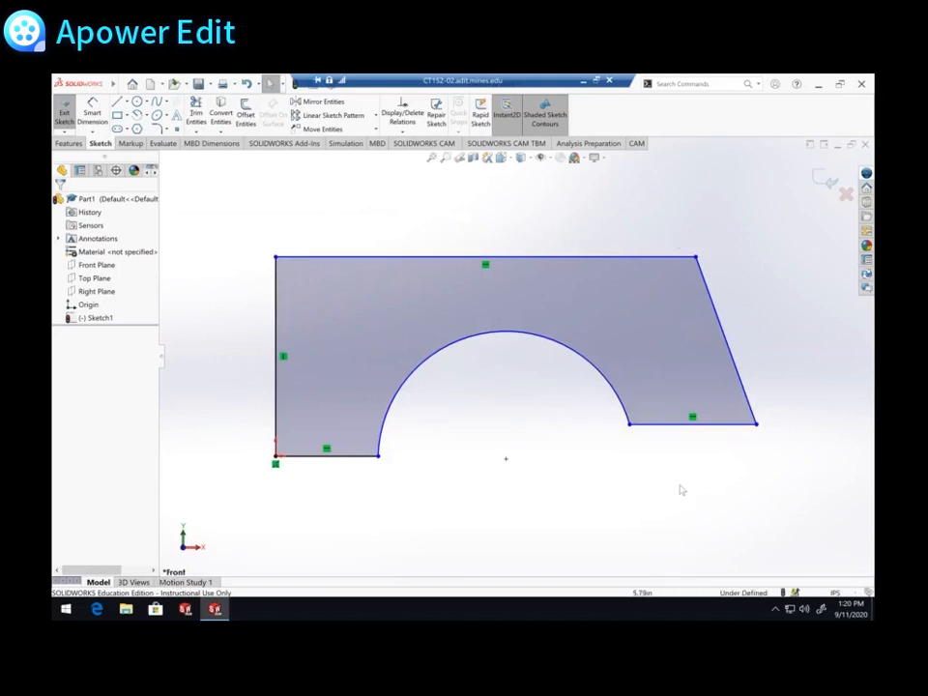
key("ctrl+7")
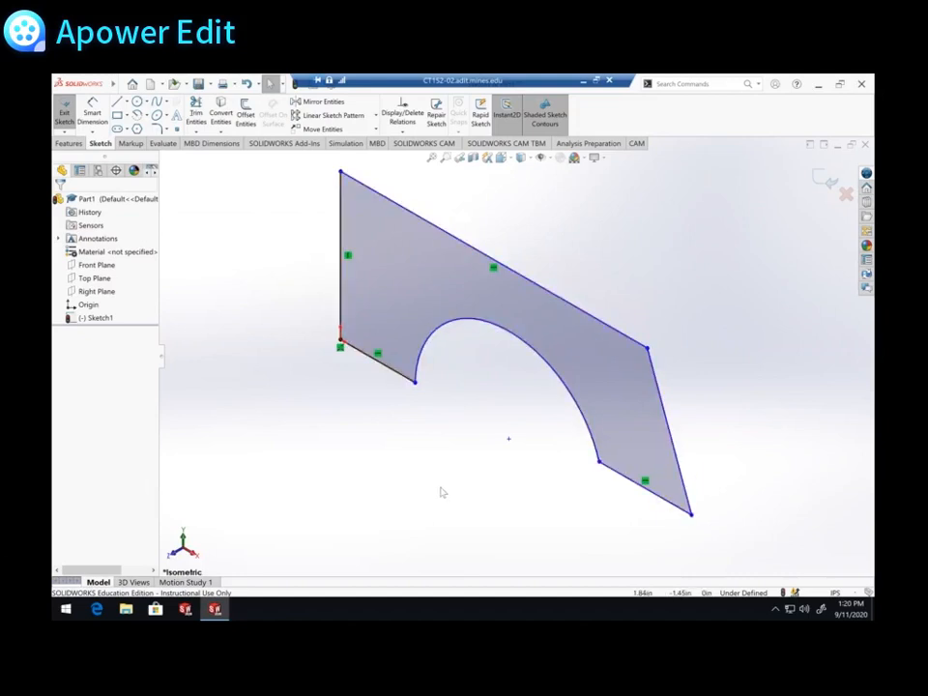
key("ctrl+1")
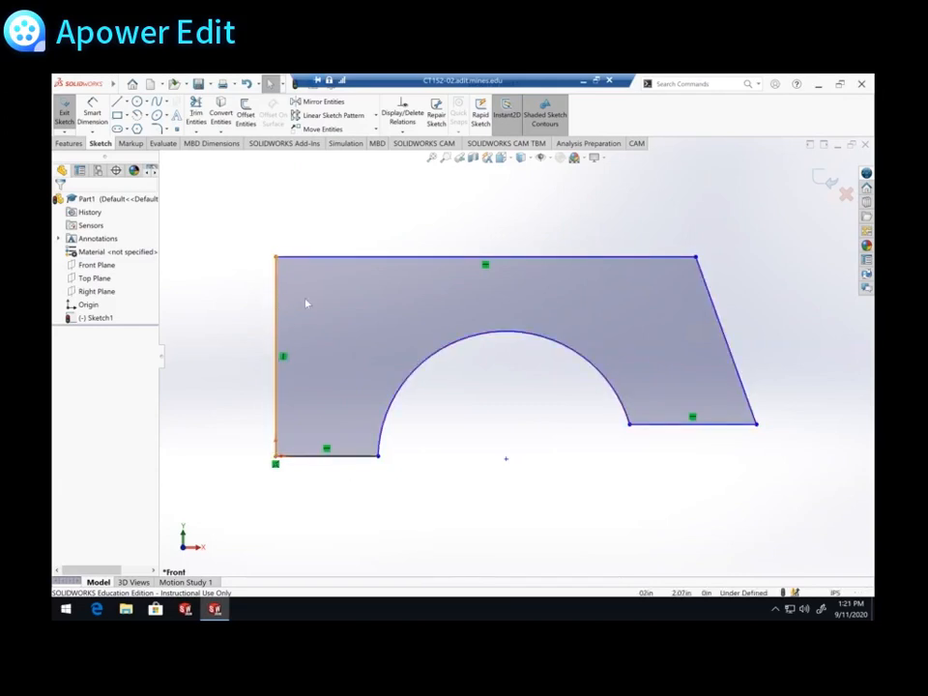
Move the corner above the origin slightly upward, and the slanted edge's lower corner outward to about 0.91 in above the baseline.
left_click_drag(274, 256, 236, 266)
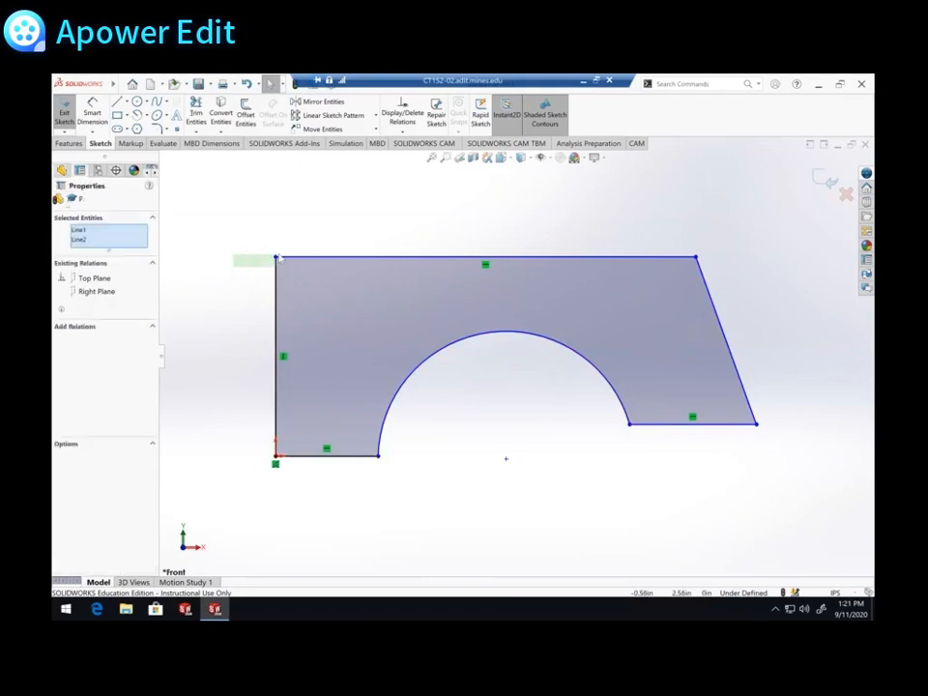
left_click(242, 275)
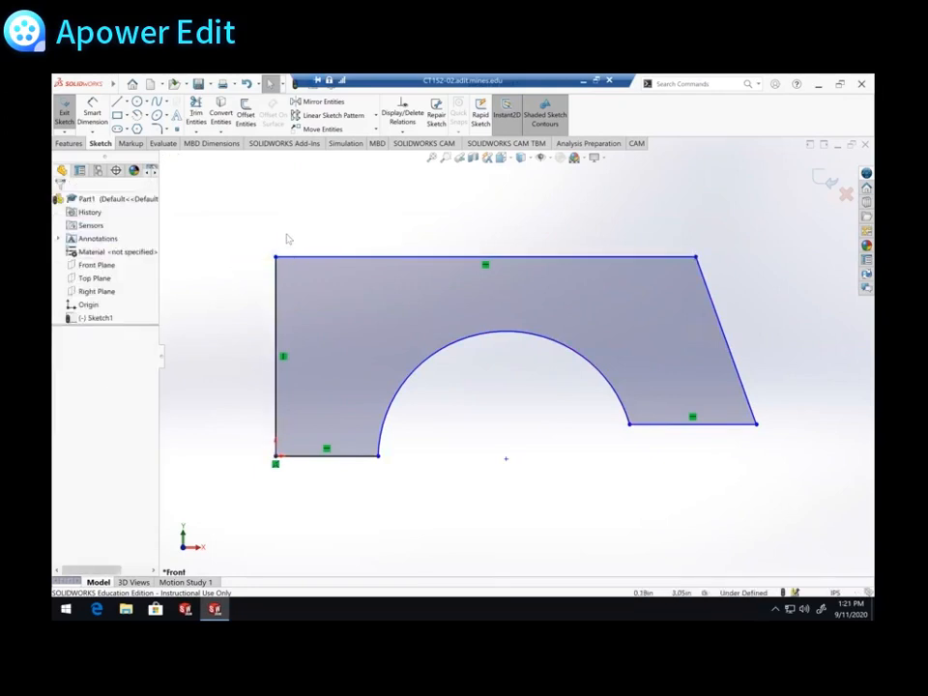
mouse_move(274, 259)
left_mouse_down()
mouse_move(228, 277)
mouse_move(261, 272)
mouse_move(239, 263)
mouse_move(271, 249)
left_mouse_up()
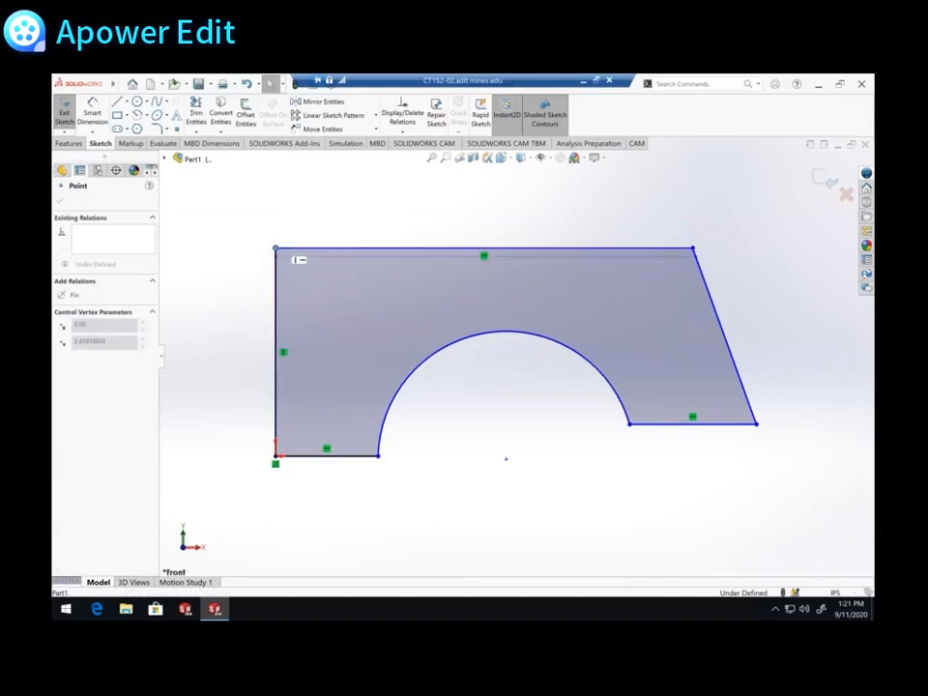
left_click(528, 501)
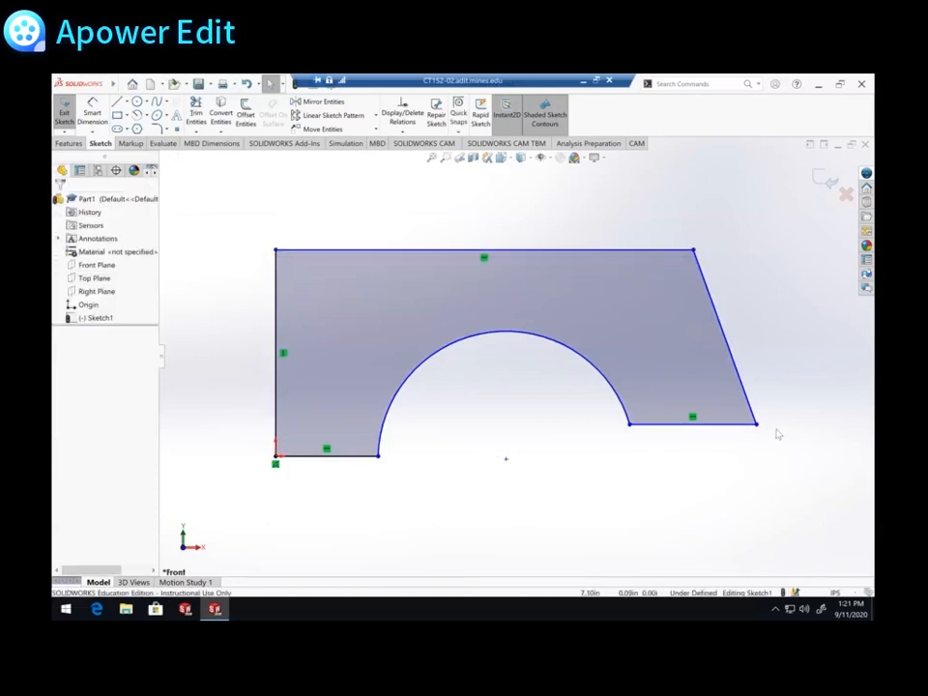
mouse_move(764, 423)
left_mouse_down()
mouse_move(815, 404)
mouse_move(772, 456)
mouse_move(814, 435)
mouse_move(773, 488)
mouse_move(807, 337)
mouse_move(794, 402)
mouse_move(790, 383)
mouse_move(793, 437)
mouse_move(636, 377)
mouse_move(722, 383)
mouse_move(796, 362)
mouse_move(754, 422)
mouse_move(823, 383)
mouse_move(828, 399)
left_mouse_up()
left_click(793, 478)
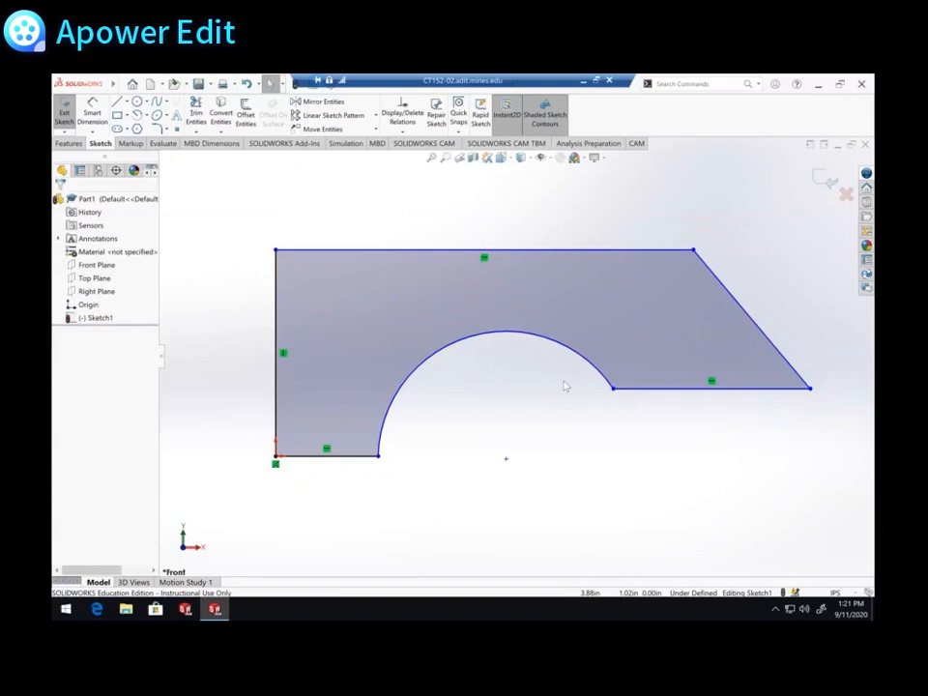
Add a Vertical relation to the profile's slanted edge.
left_click(705, 267)
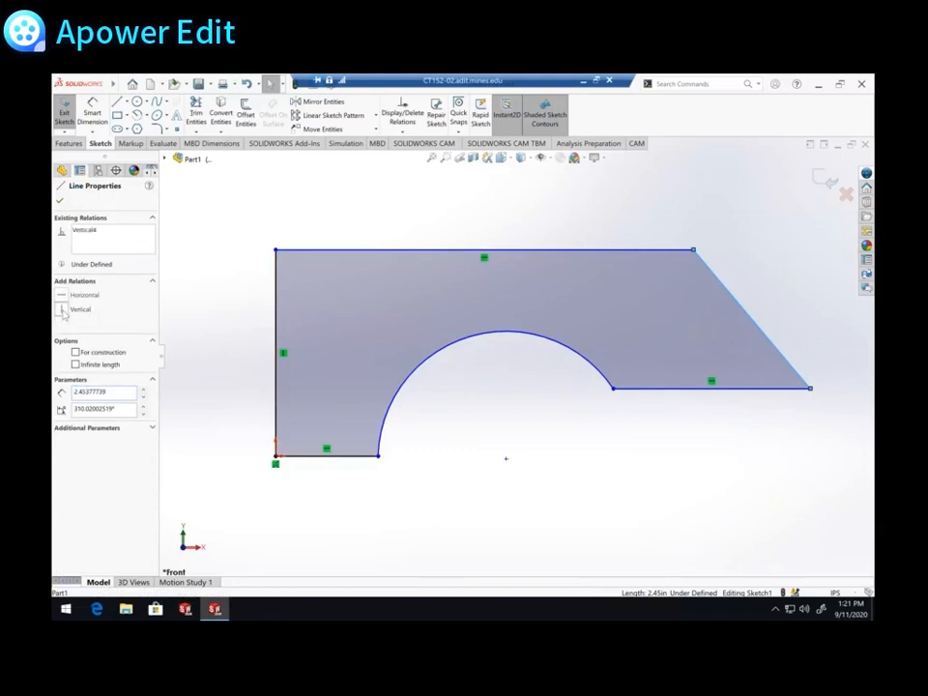
left_click(62, 311)
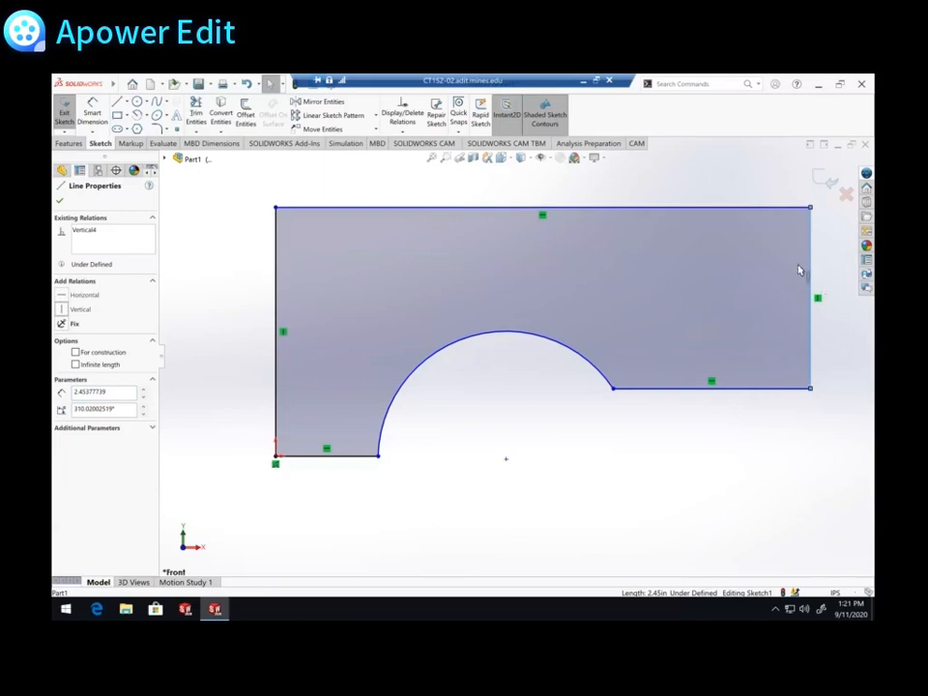
left_click(723, 464)
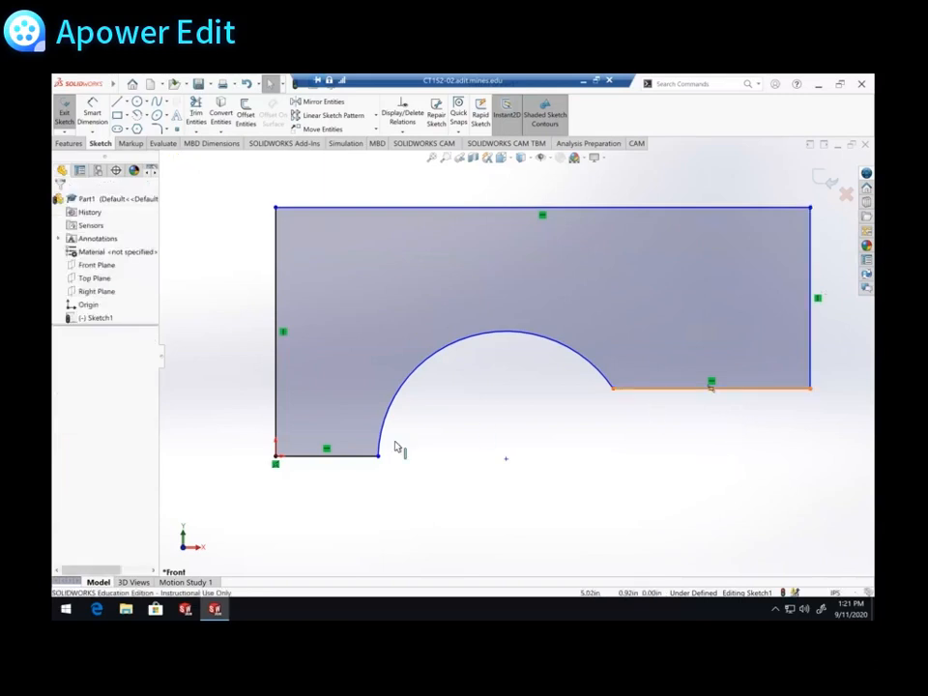
Make the two lower horizontal lines on either side of the arc collinear, and reshape the arc into a taller arch.
left_click(313, 456)
left_click(348, 455)
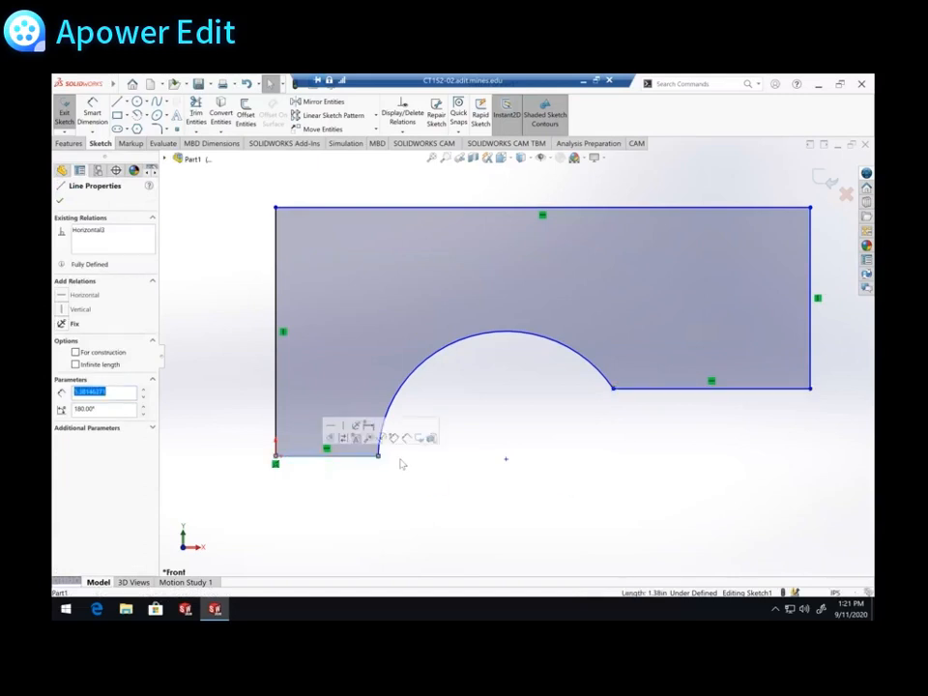
left_click(472, 513)
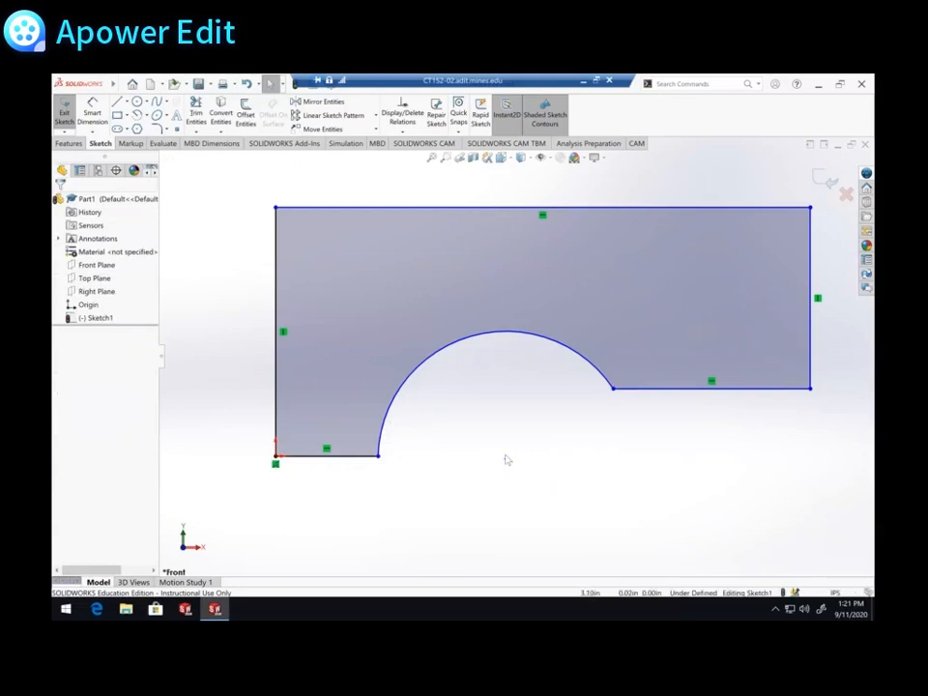
left_click(339, 462)
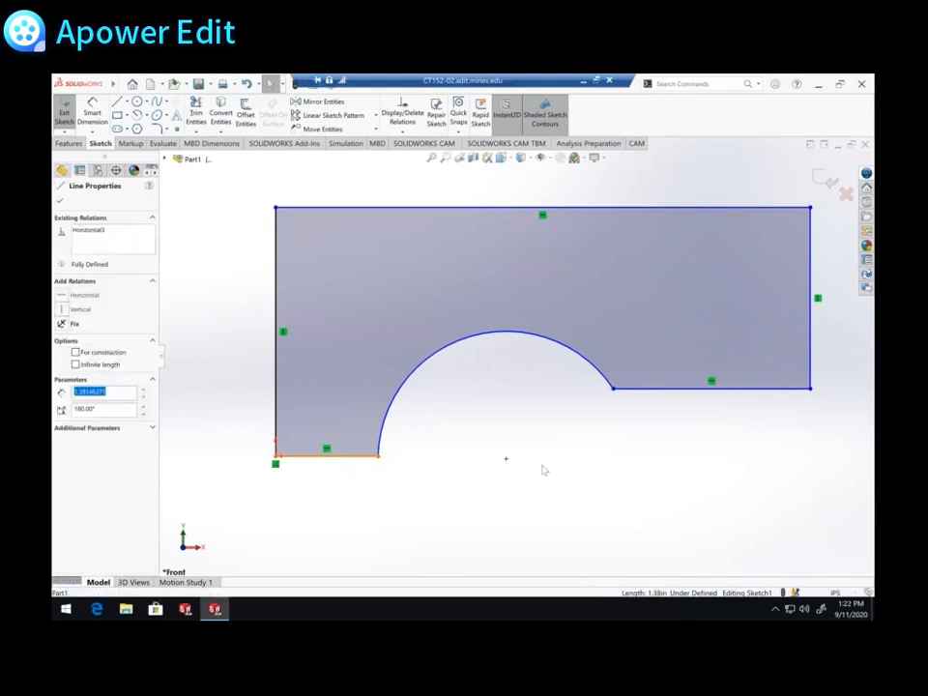
left_click(649, 389, "ctrl")
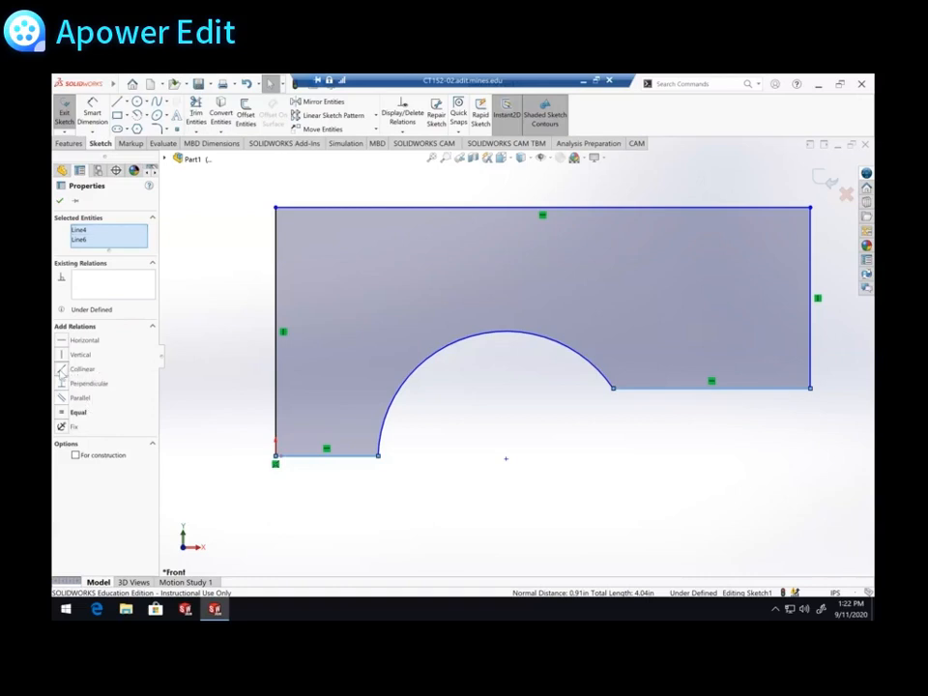
left_click(69, 369)
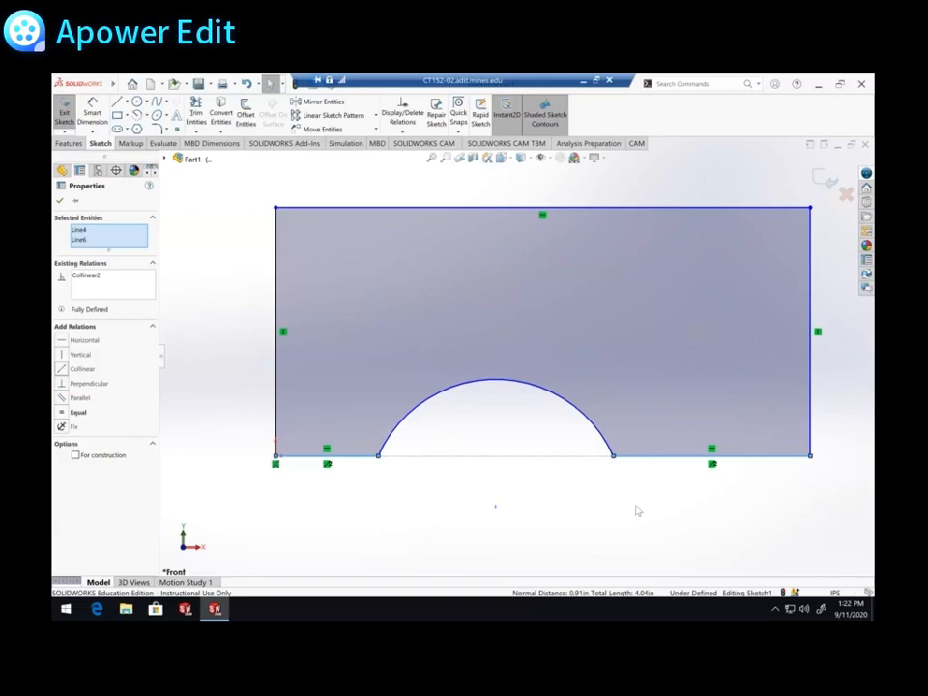
left_click(600, 495)
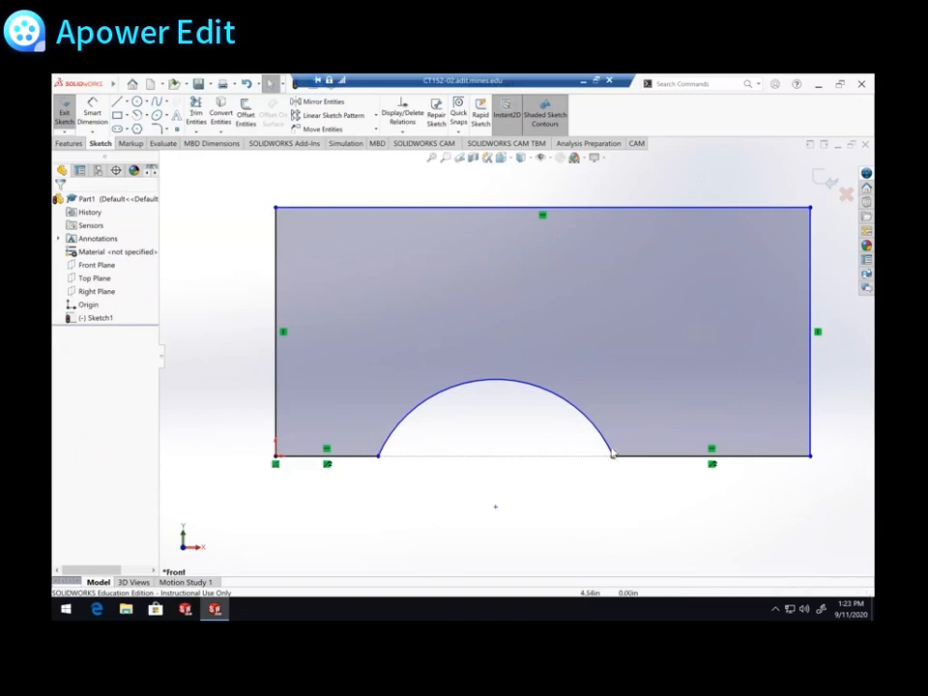
left_click_drag(647, 376, 605, 383)
left_click(567, 493)
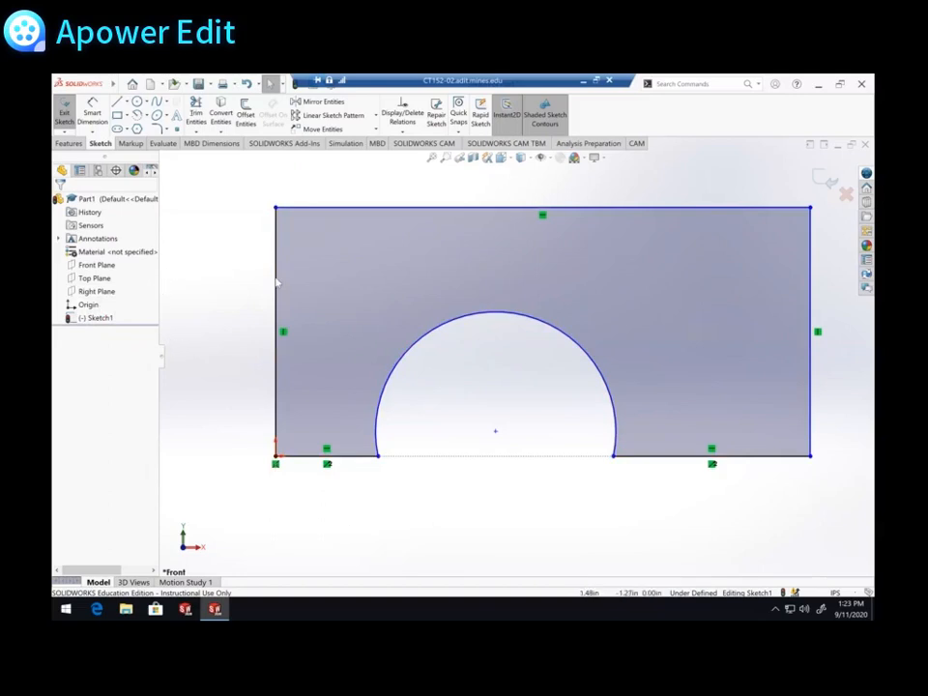
left_click(95, 113)
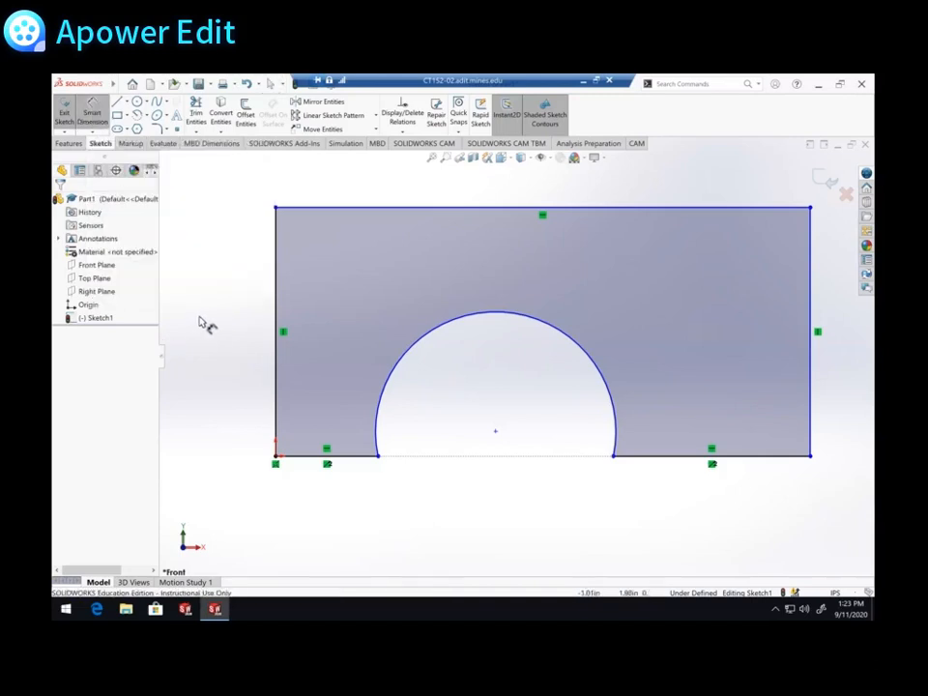
left_click(275, 270)
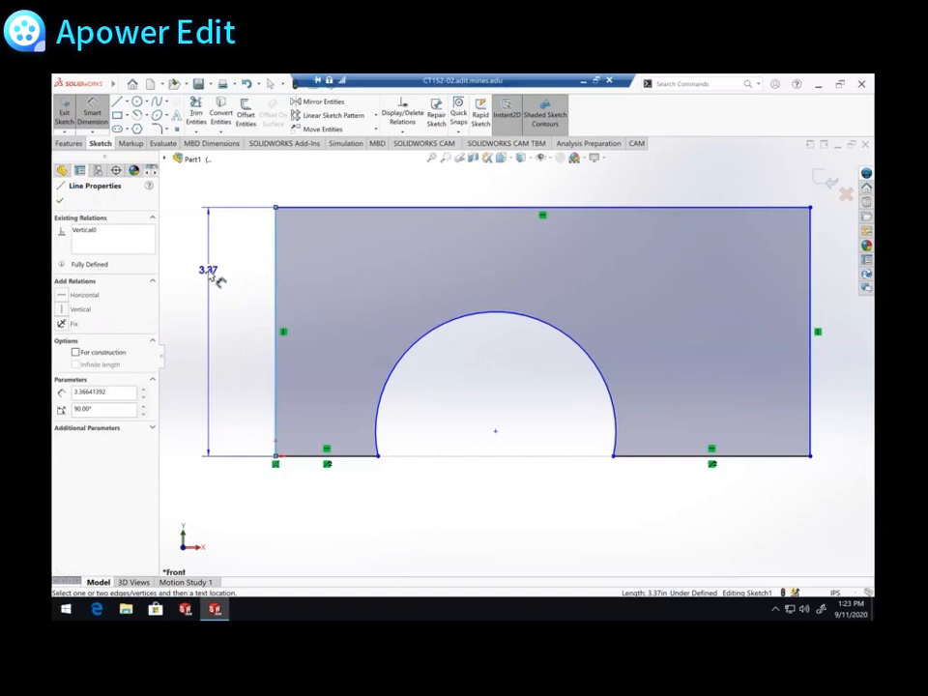
key("Escape")
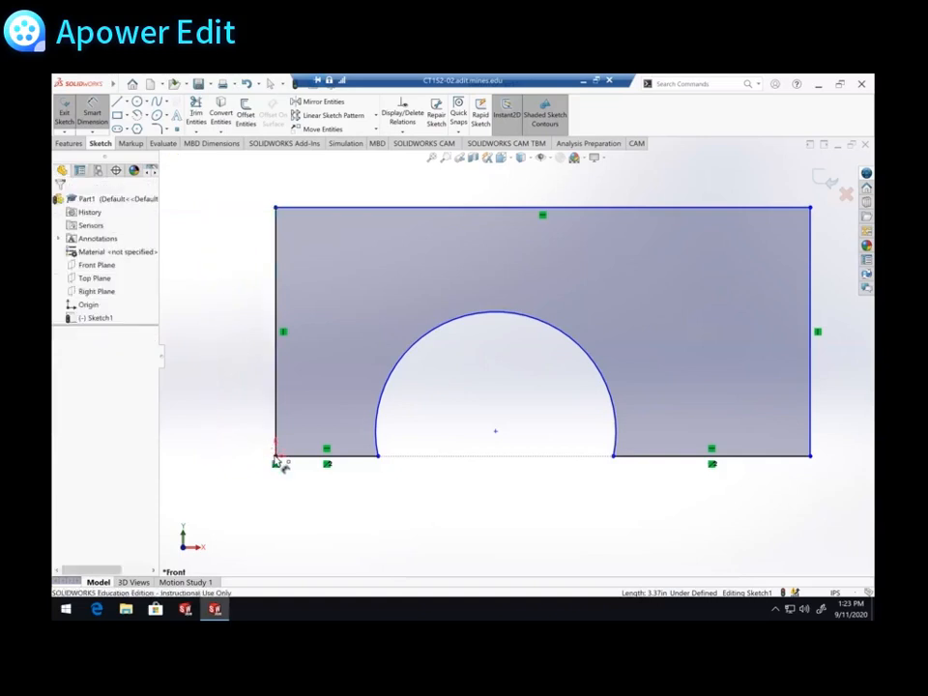
left_click(276, 209)
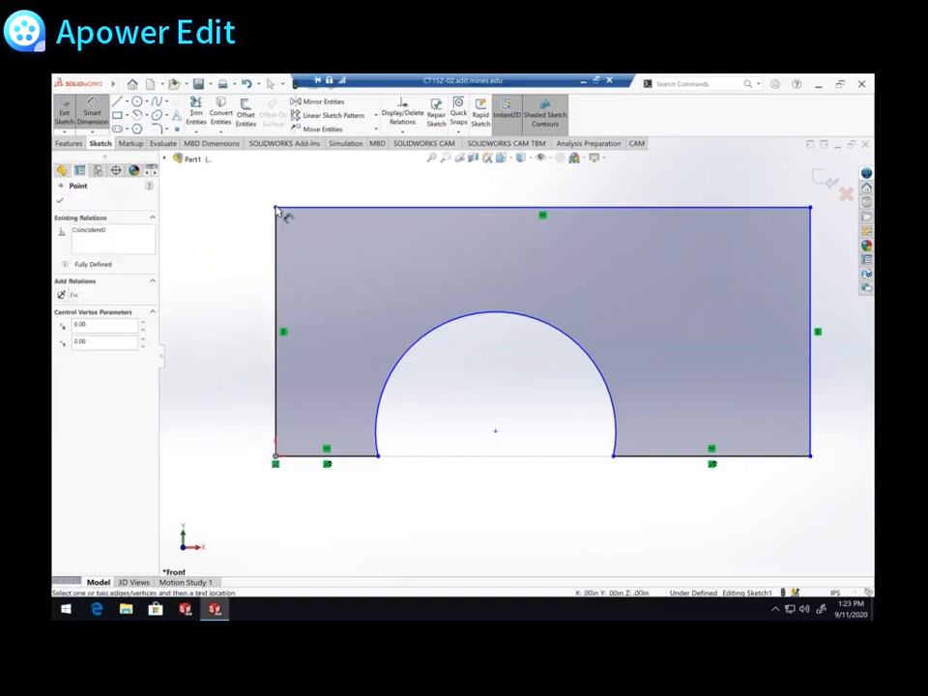
left_click(278, 210)
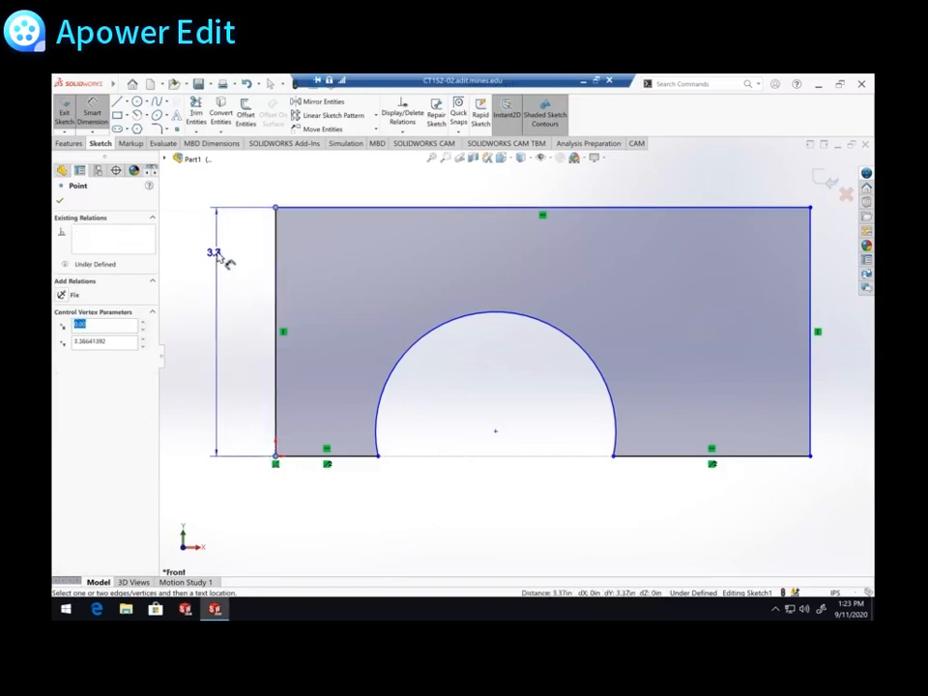
left_click(229, 262)
key("Escape")
left_click(311, 457)
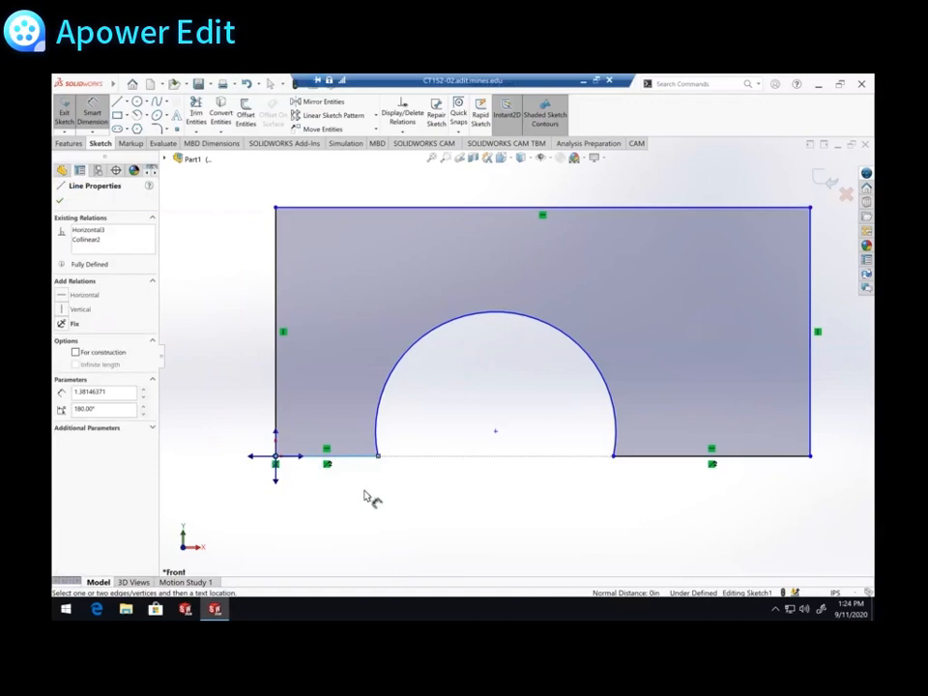
key("Escape")
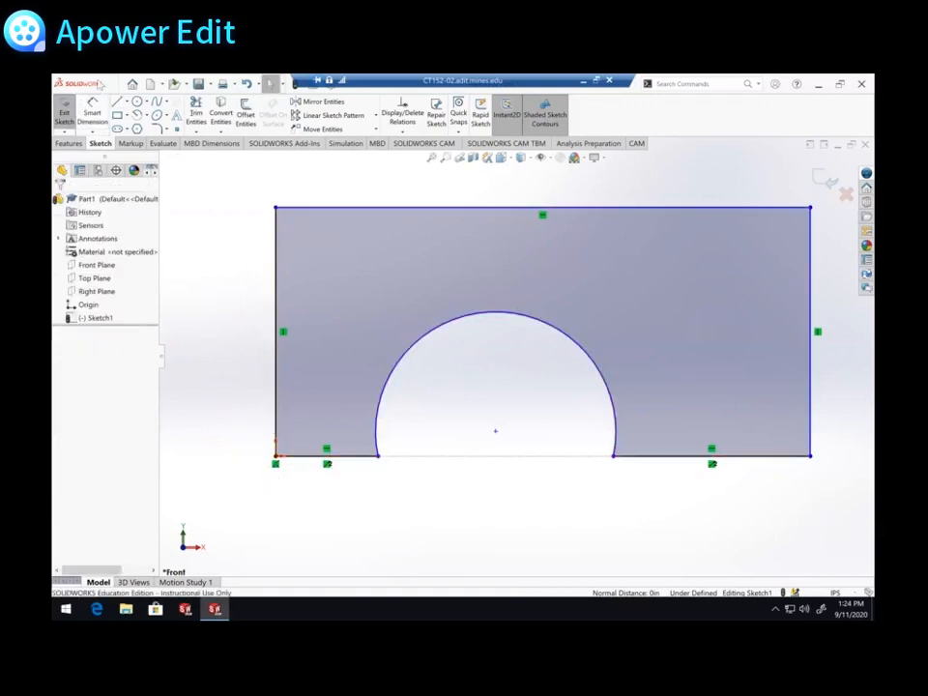
Dimension the distance between the profile's upper edge and the lower line at the origin as 3 in.
left_click(93, 111)
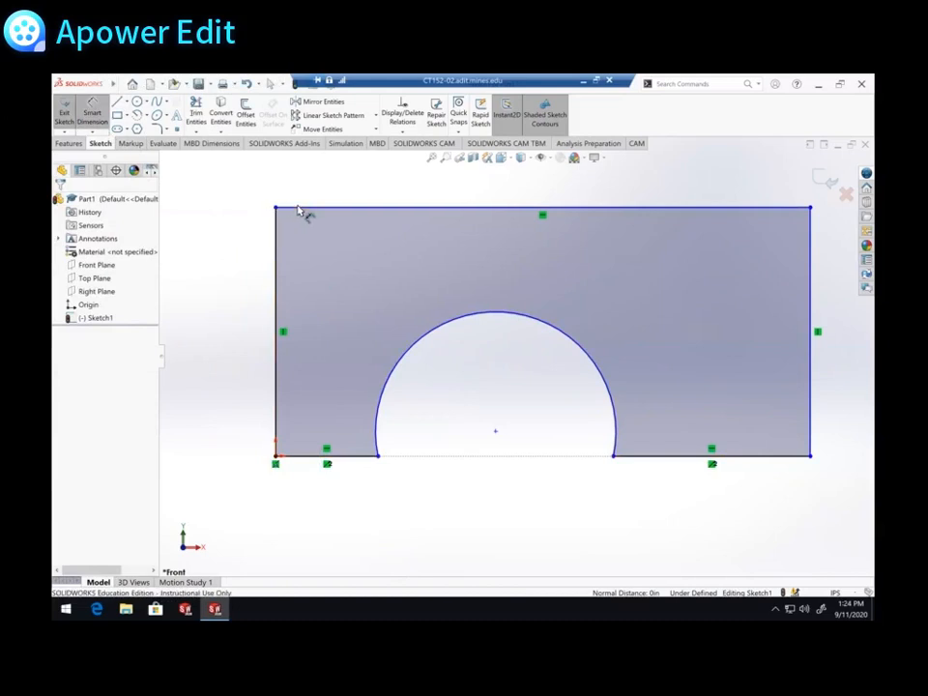
left_click(295, 229)
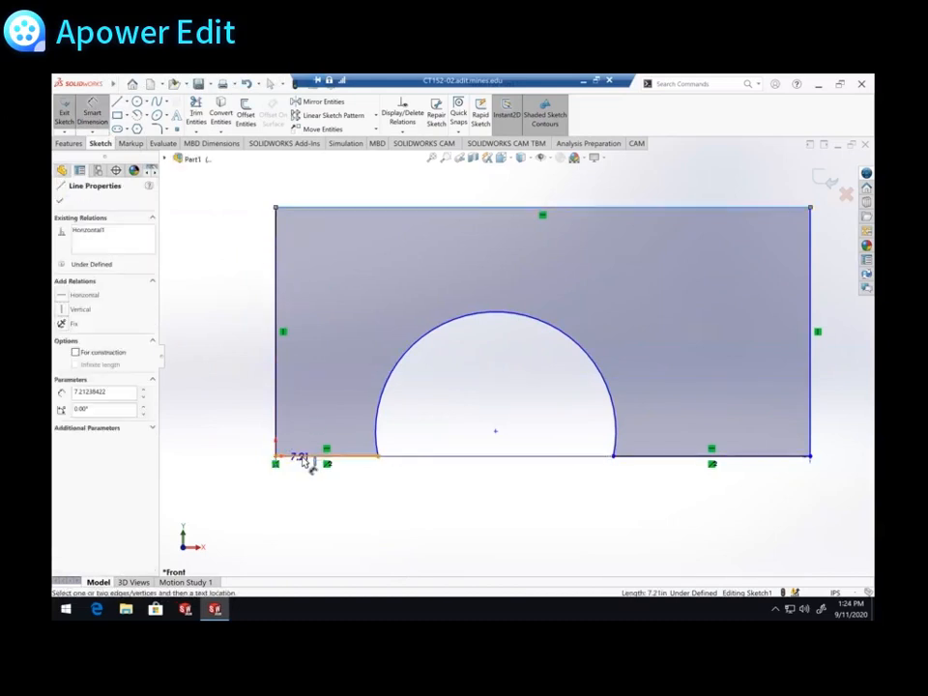
left_click(306, 456)
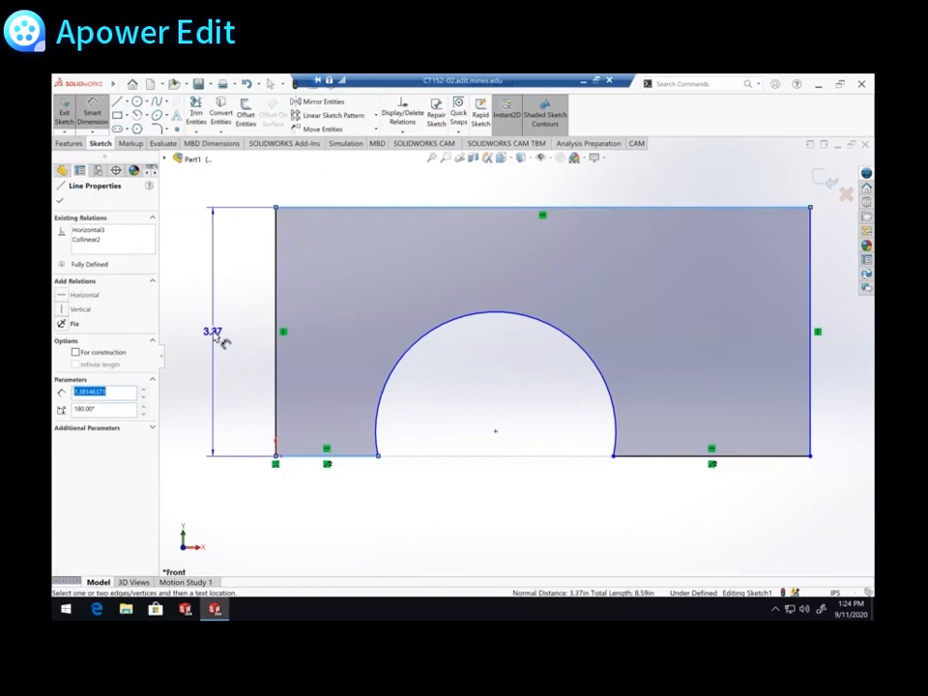
left_click(220, 337)
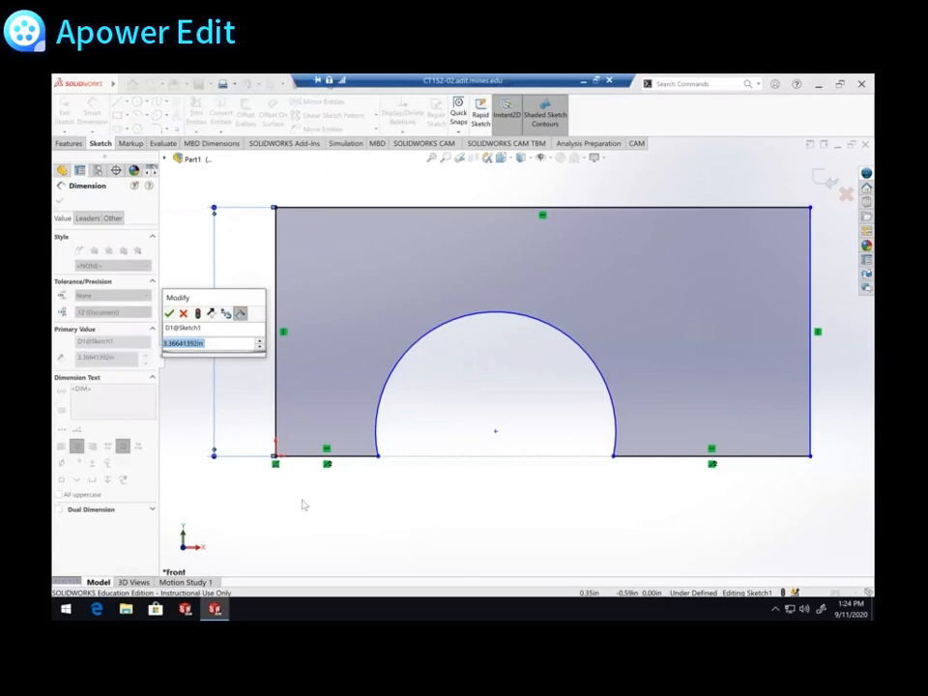
type("3")
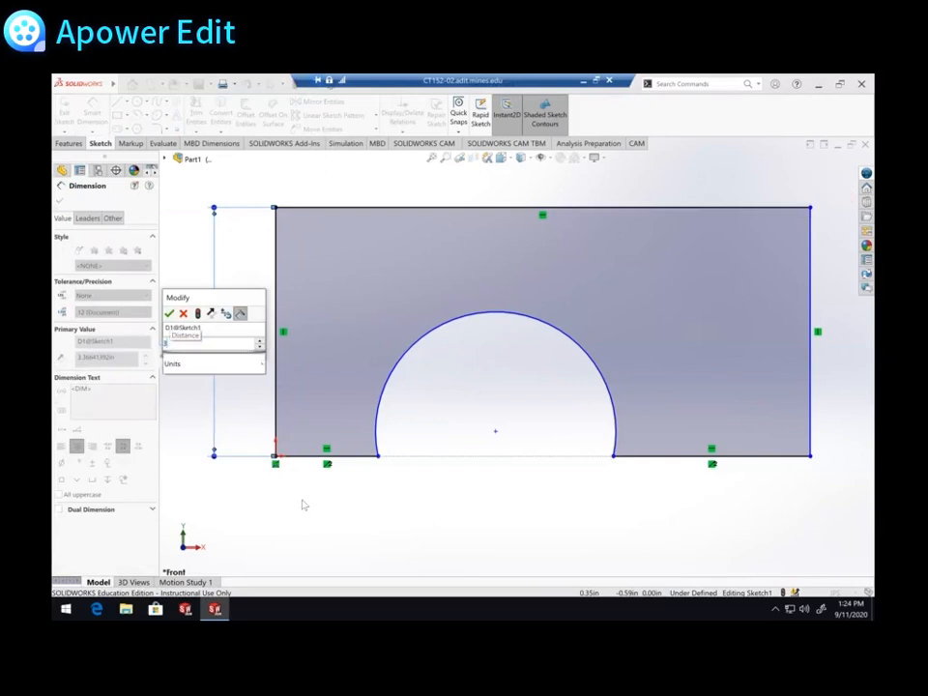
key("Return")
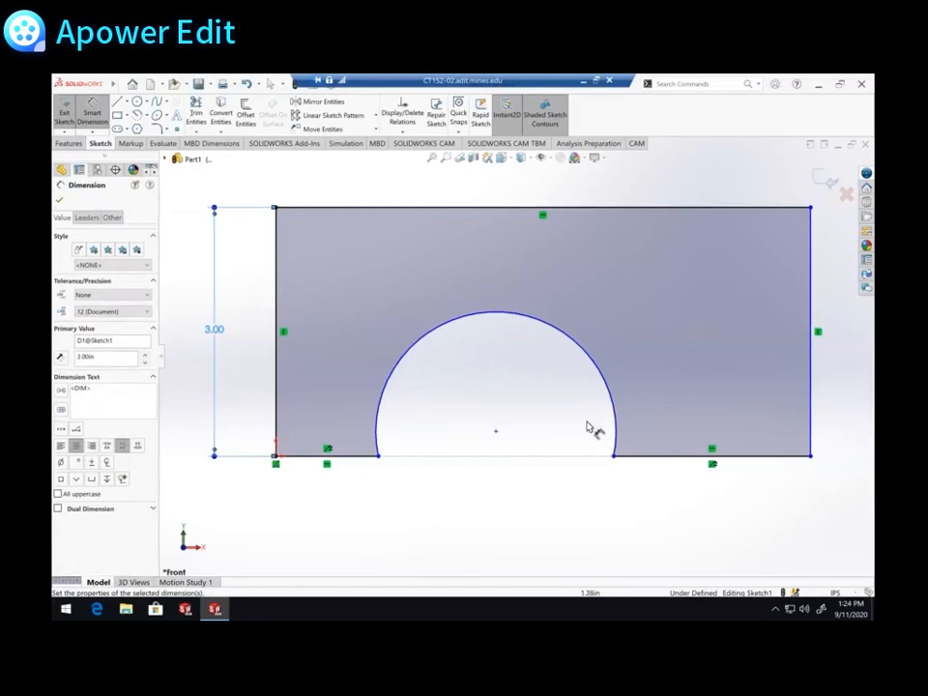
Dimension the length of the profile's upper edge as 5 in.
key("f")
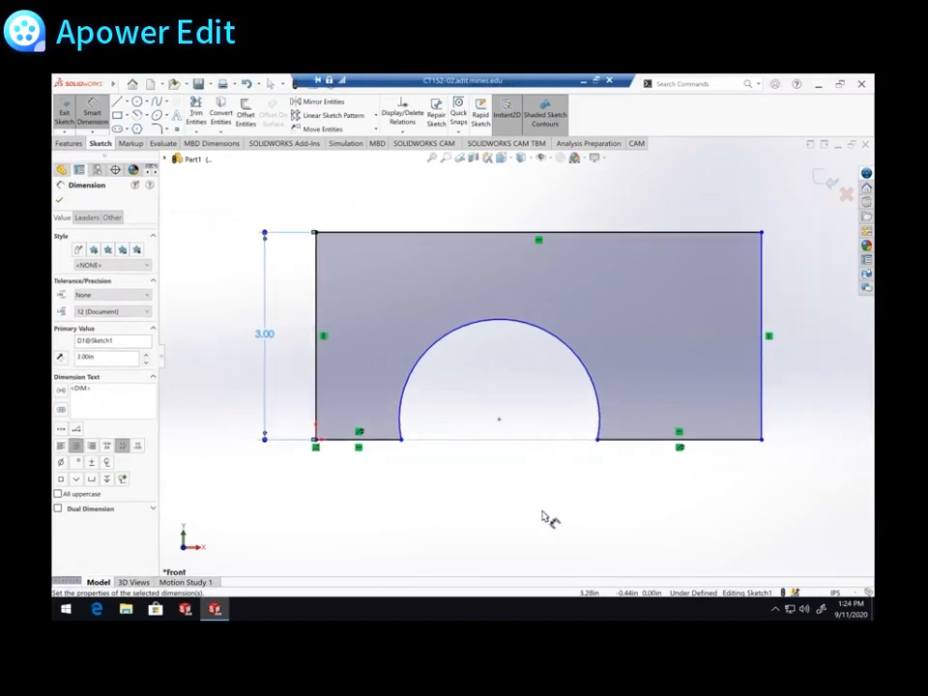
left_click(517, 264)
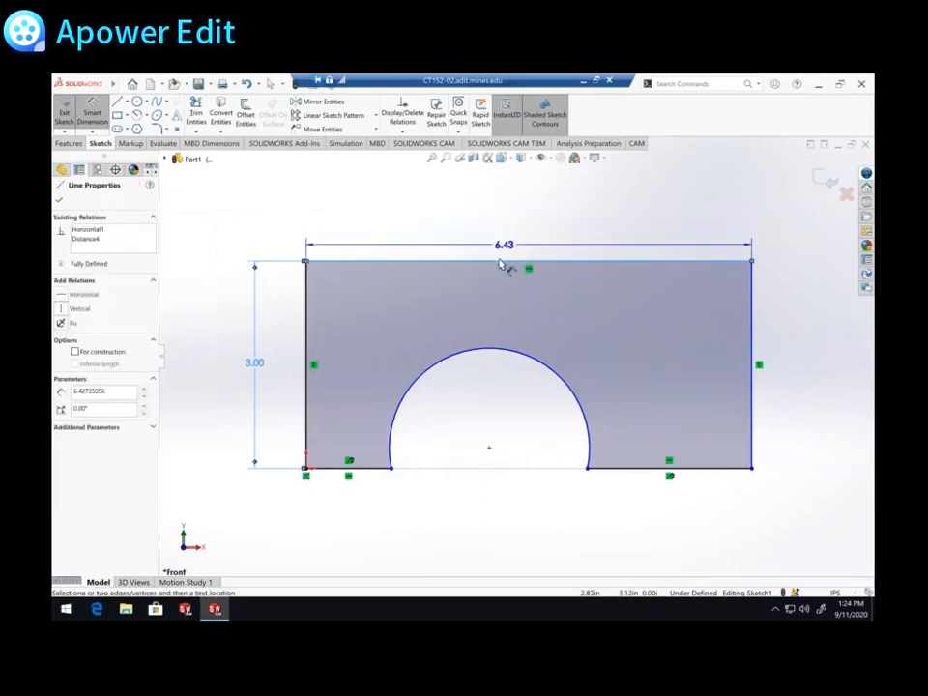
left_click(499, 197)
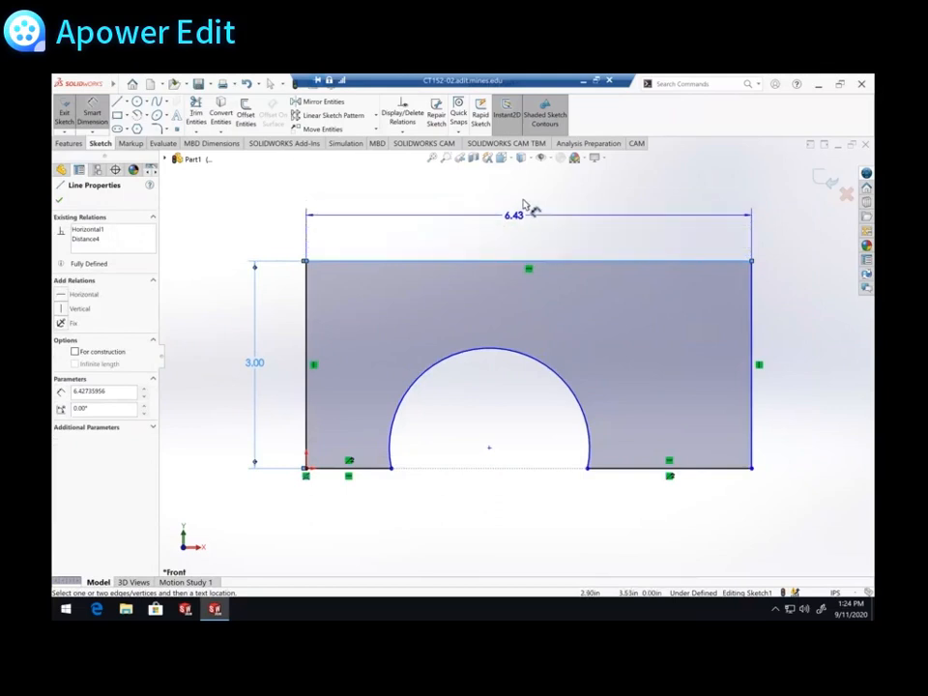
left_click(528, 219)
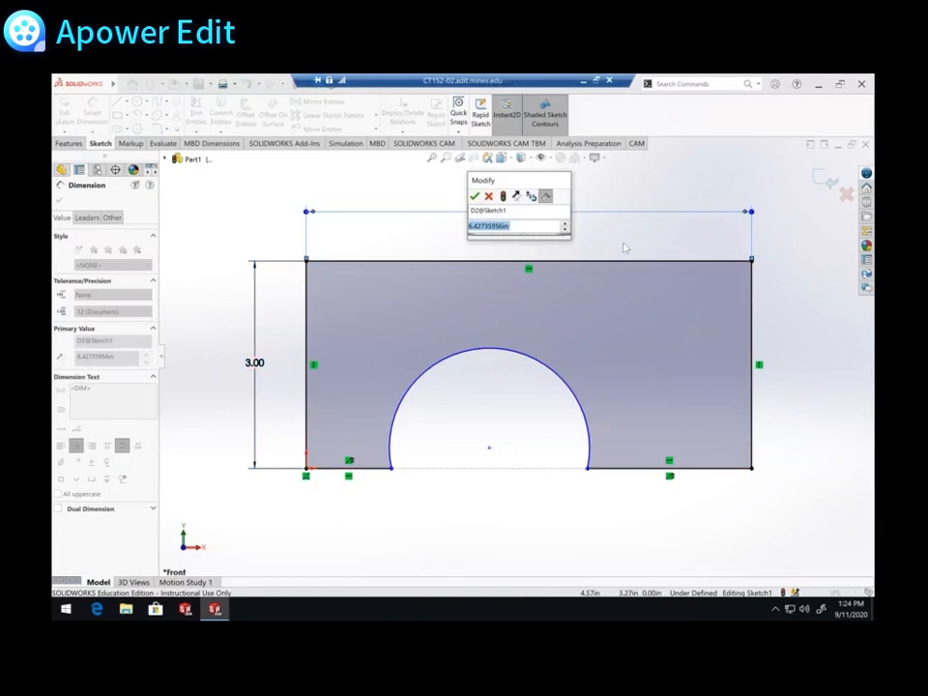
type("6")
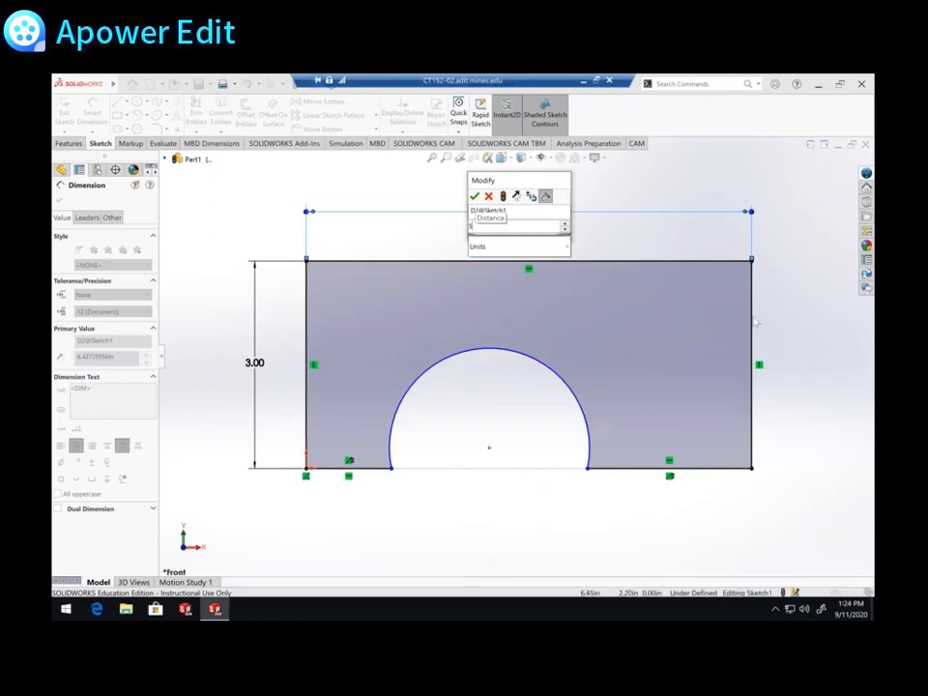
key("Return")
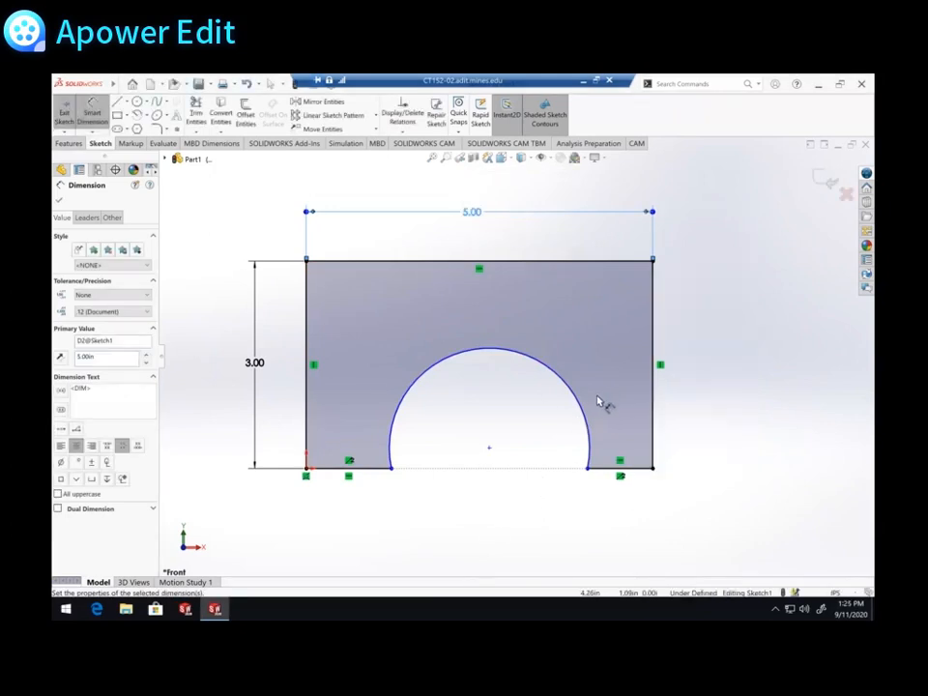
key("Escape")
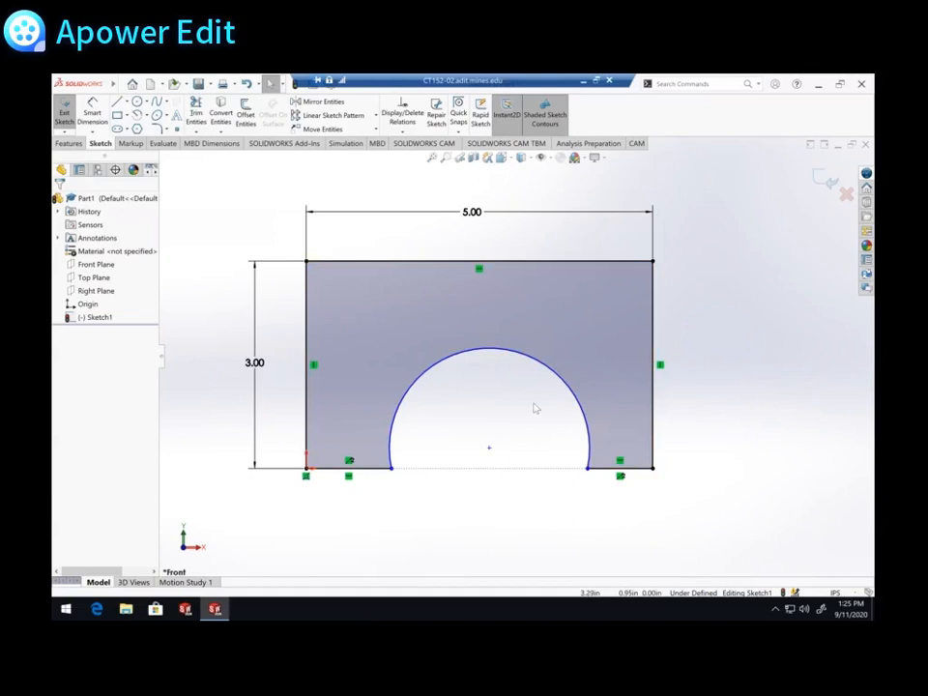
Reshape the arc into a shallower arch with a radius of about 1.49 in.
left_click_drag(566, 382, 502, 504)
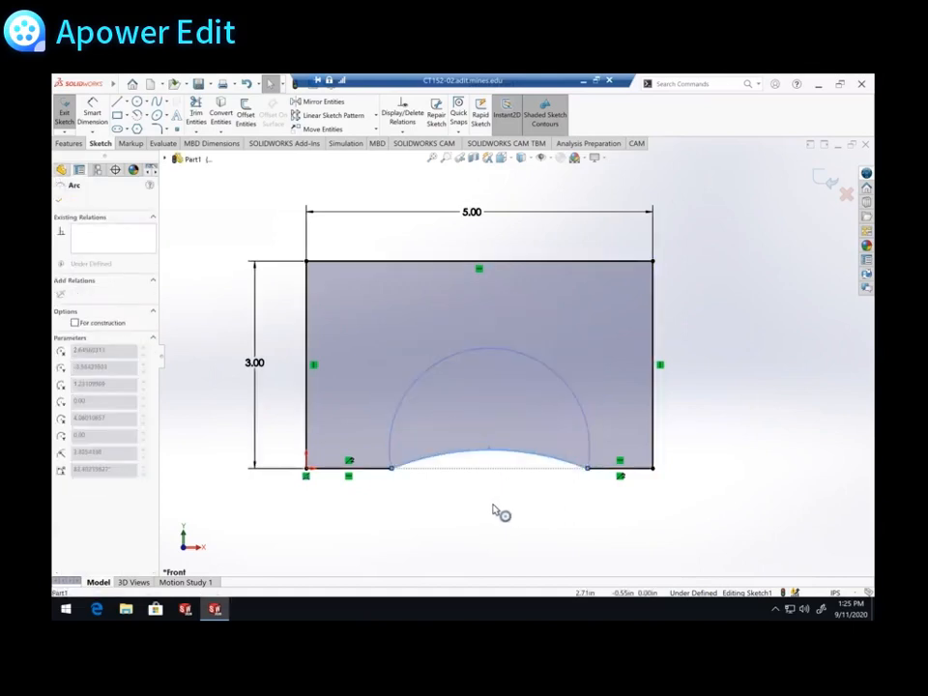
left_click_drag(485, 406, 490, 399)
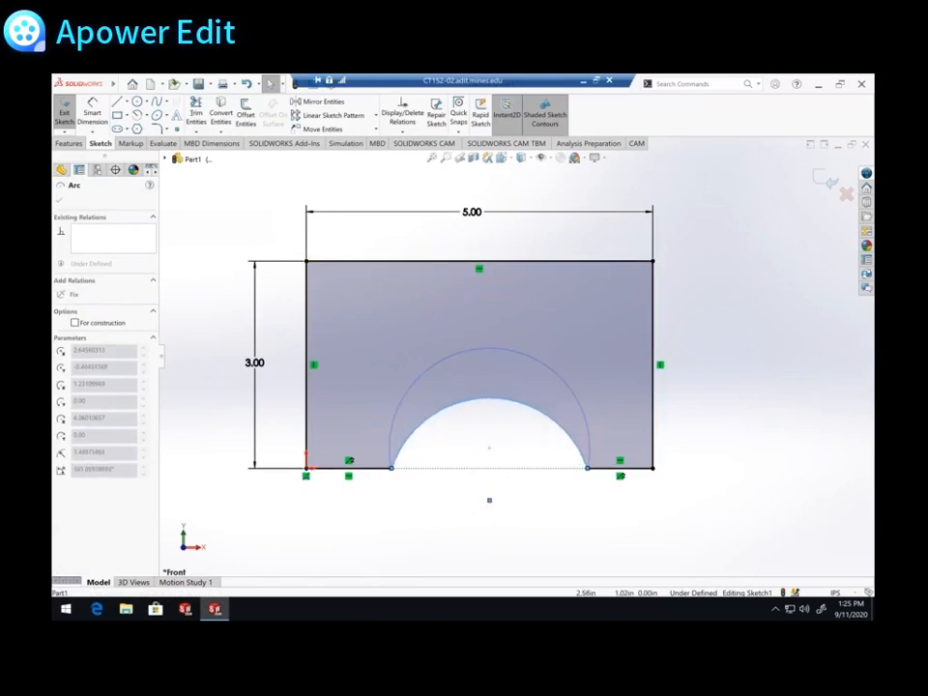
left_click(749, 413)
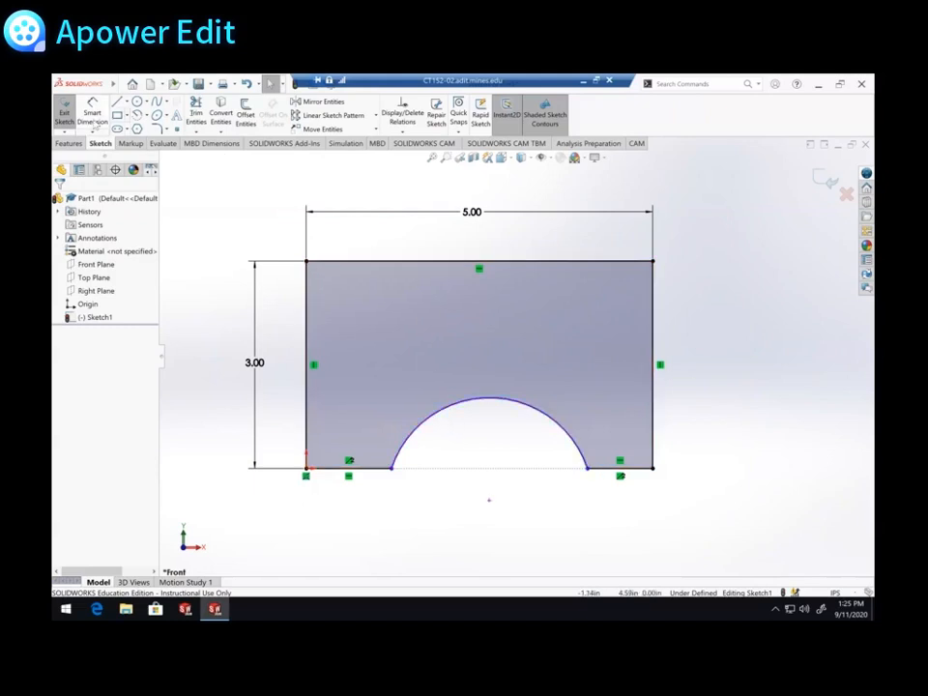
Dimension the arc's radius as 1.50 in.
left_click(92, 109)
left_click(548, 417)
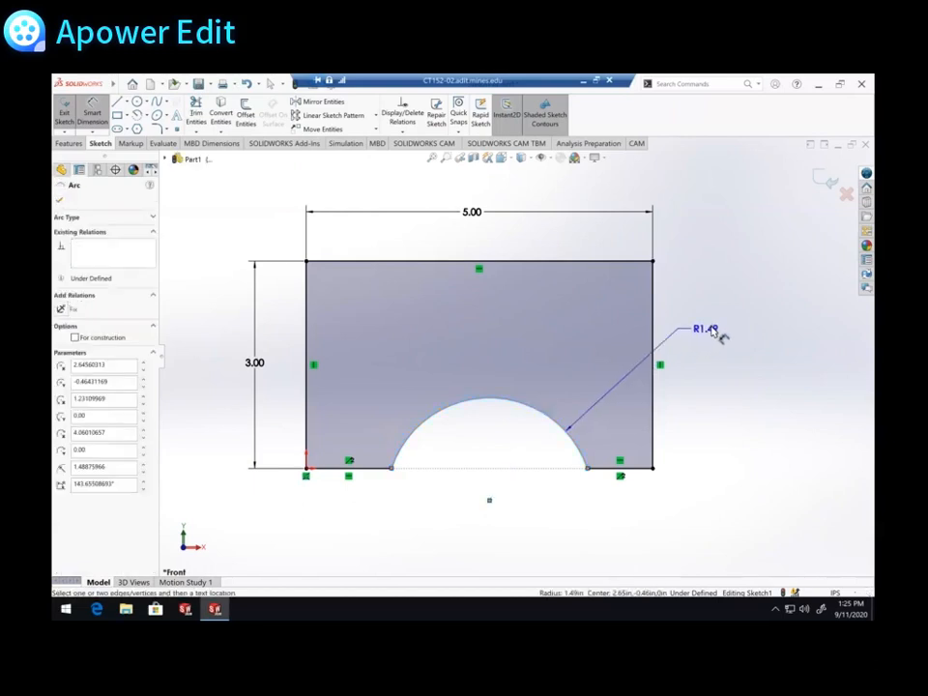
left_click(723, 331)
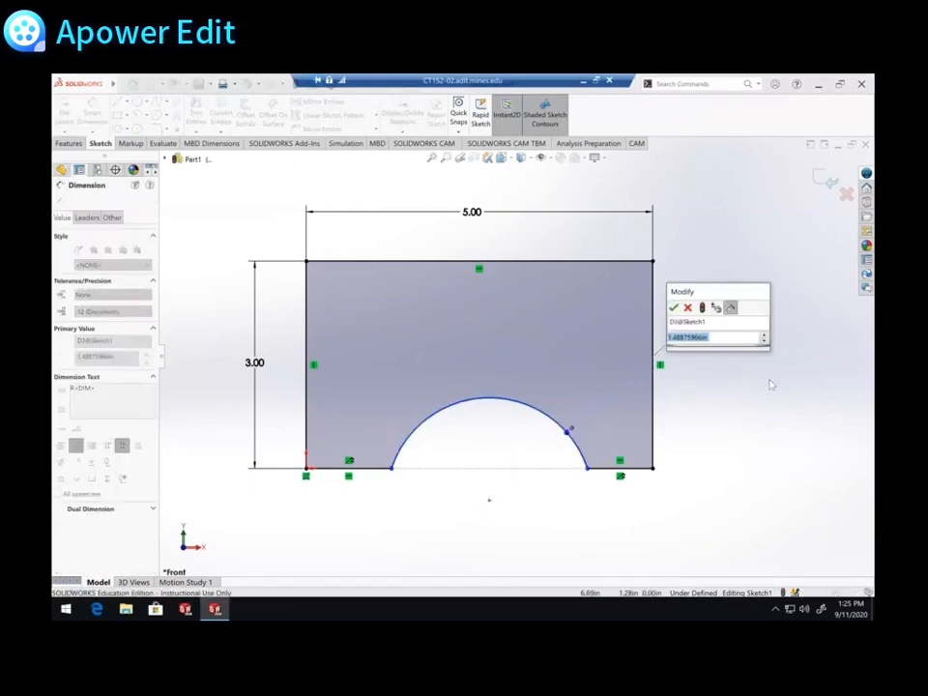
type("2")
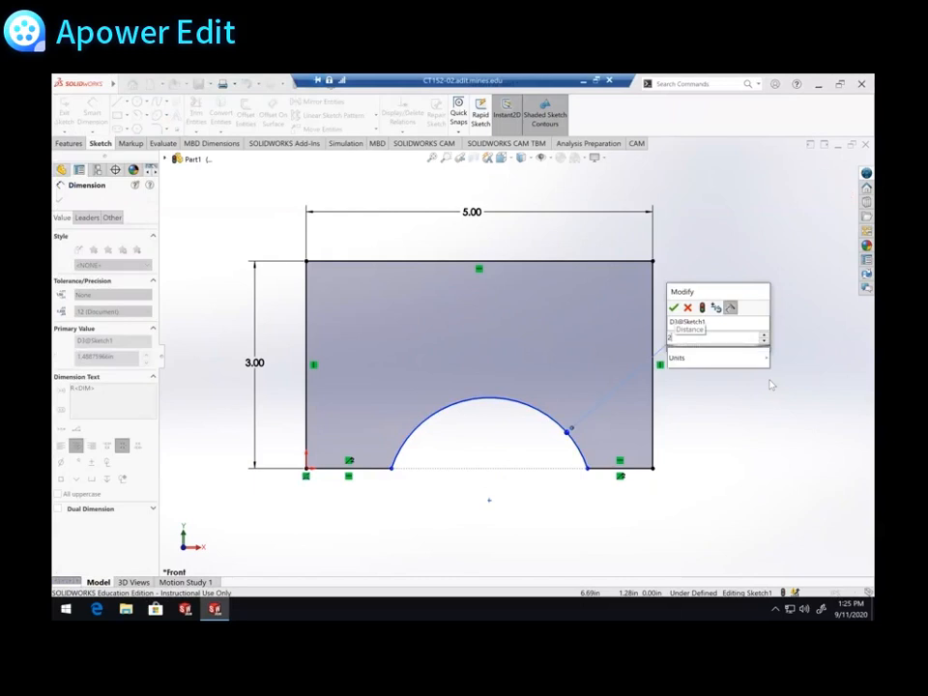
key("BackSpace")
type("1.50in")
key("Return")
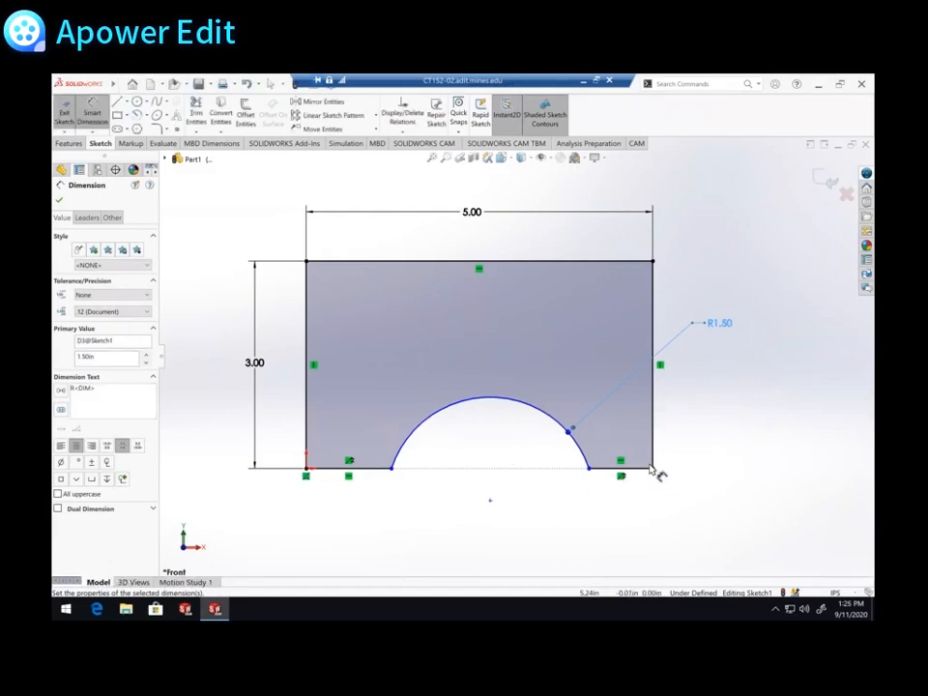
key("Escape")
Raise the arc into a nearly semicircular arch with its center about 0.10 in below the baseline.
mouse_move(564, 455)
left_mouse_down()
mouse_move(427, 439)
mouse_move(459, 422)
mouse_move(477, 378)
mouse_move(462, 424)
mouse_move(481, 364)
mouse_move(469, 426)
mouse_move(481, 362)
mouse_move(488, 367)
mouse_move(462, 380)
mouse_move(469, 384)
left_mouse_up()
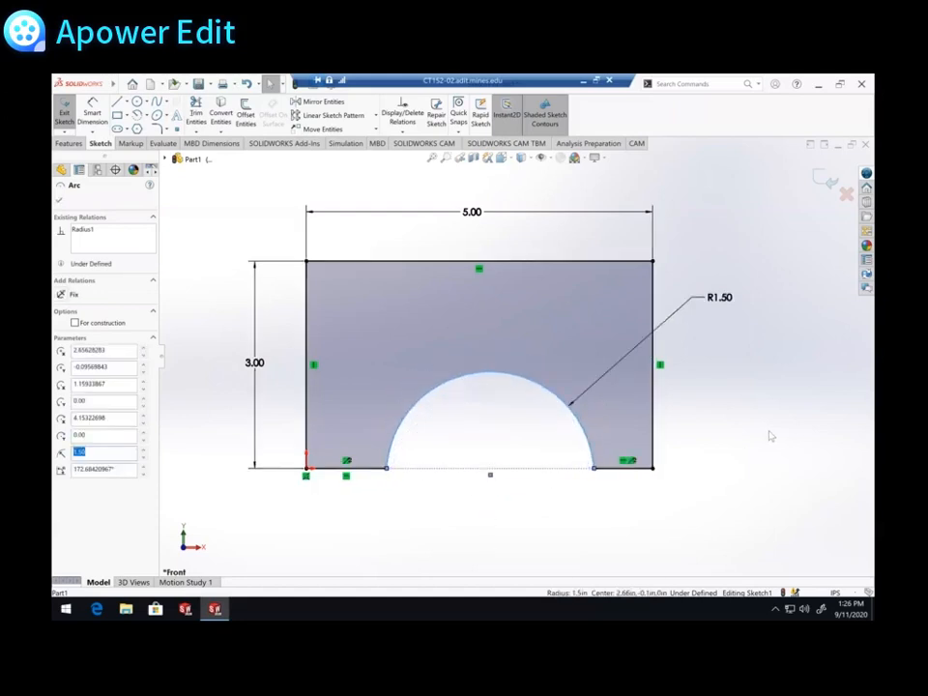
key("Escape")
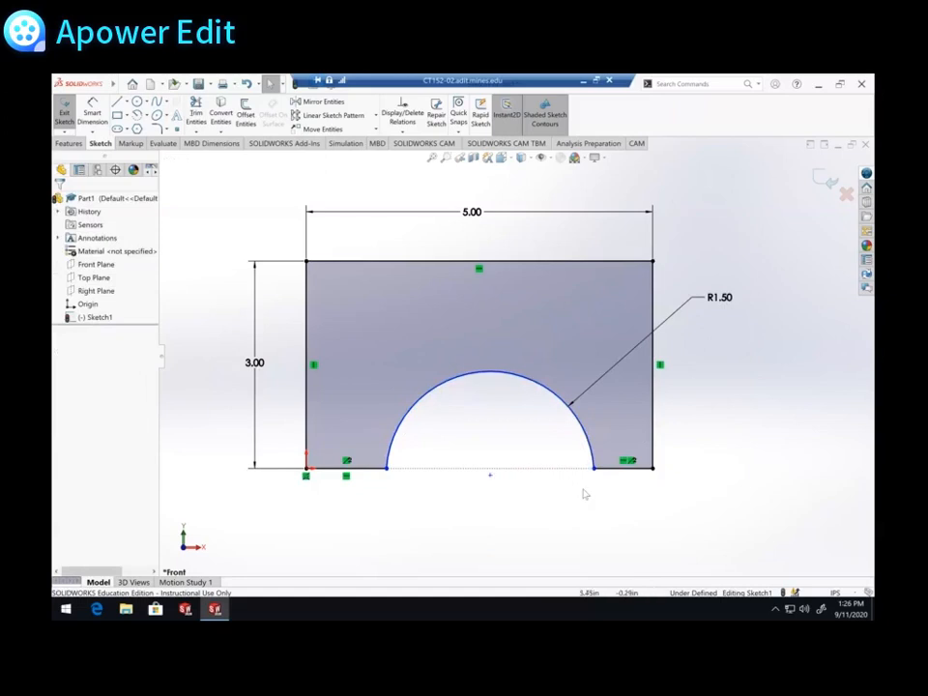
left_click(615, 471)
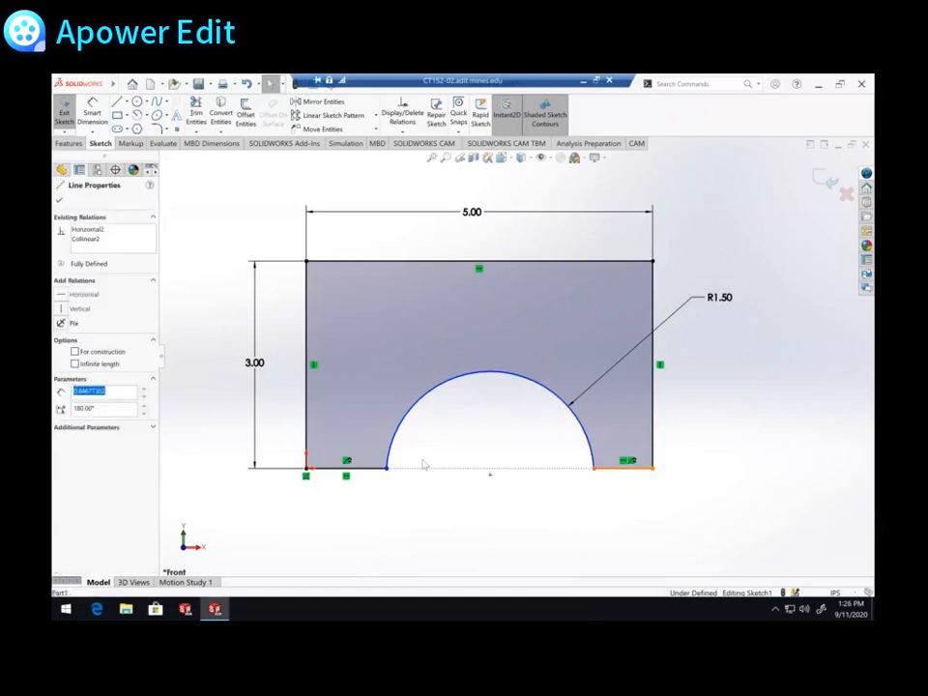
left_click(470, 516)
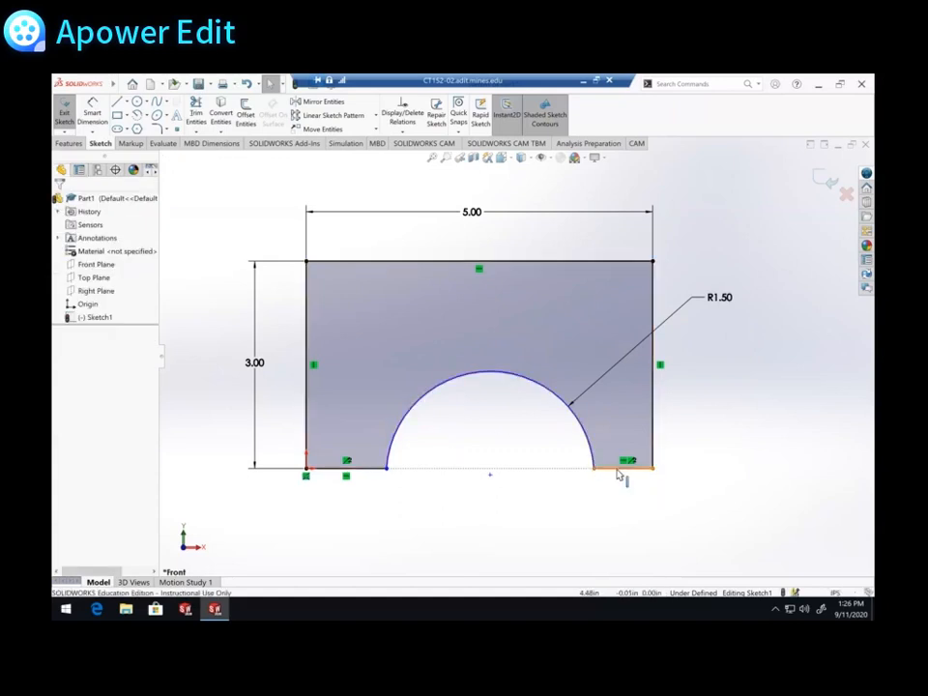
Add an Equal relation between the two lower horizontal lines on either side of the arc.
left_click(601, 471)
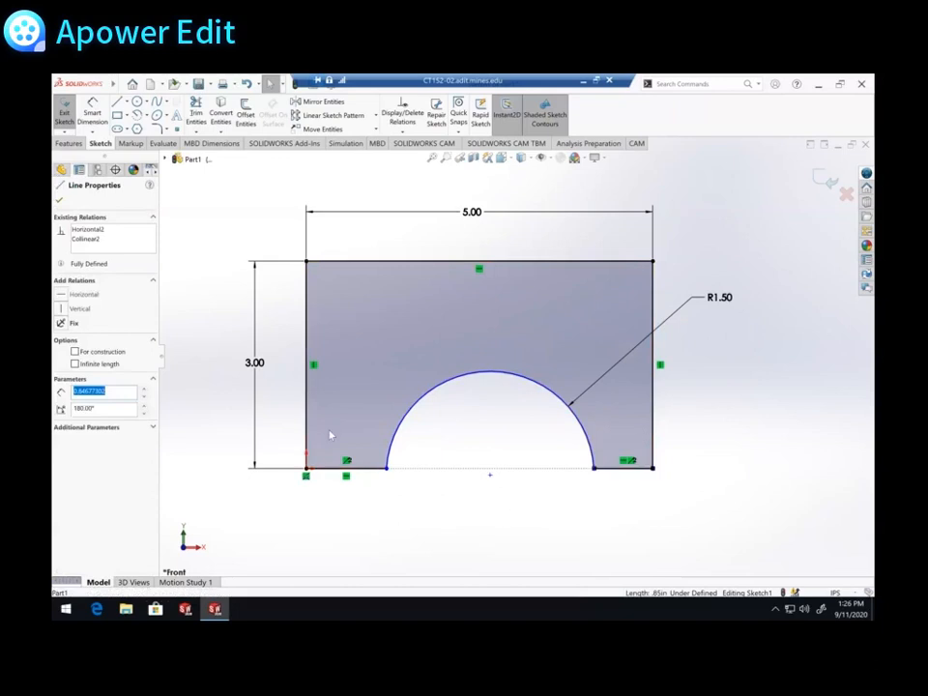
left_click(368, 471, "ctrl")
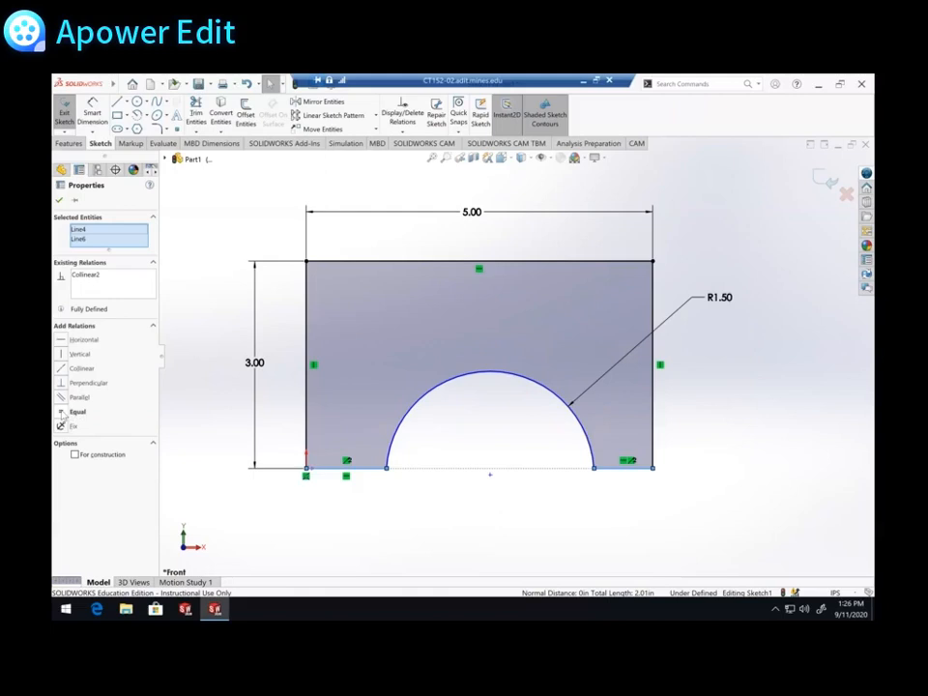
left_click(70, 412)
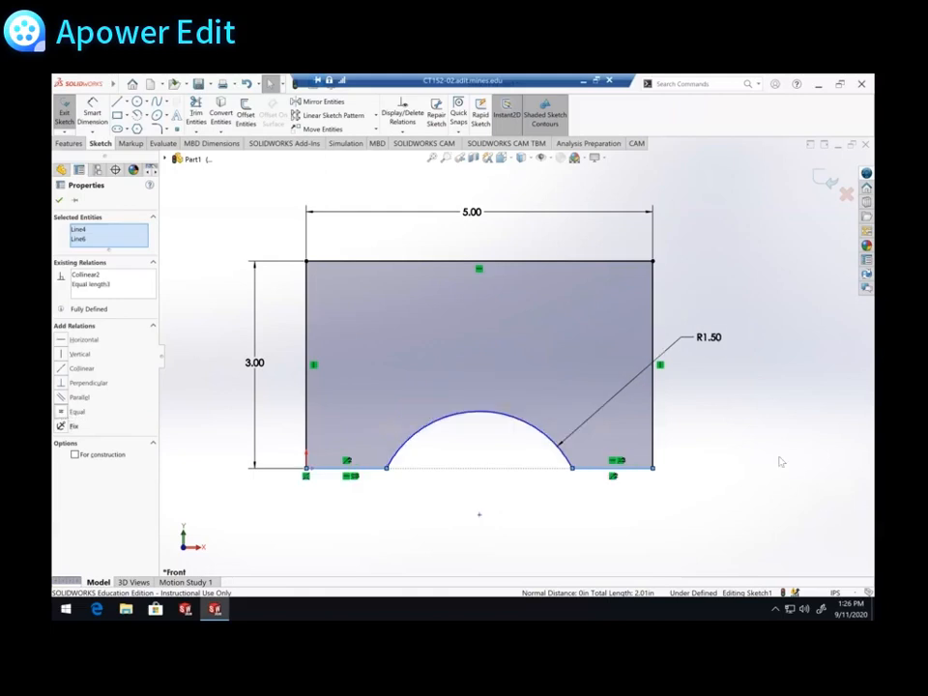
left_click(754, 432)
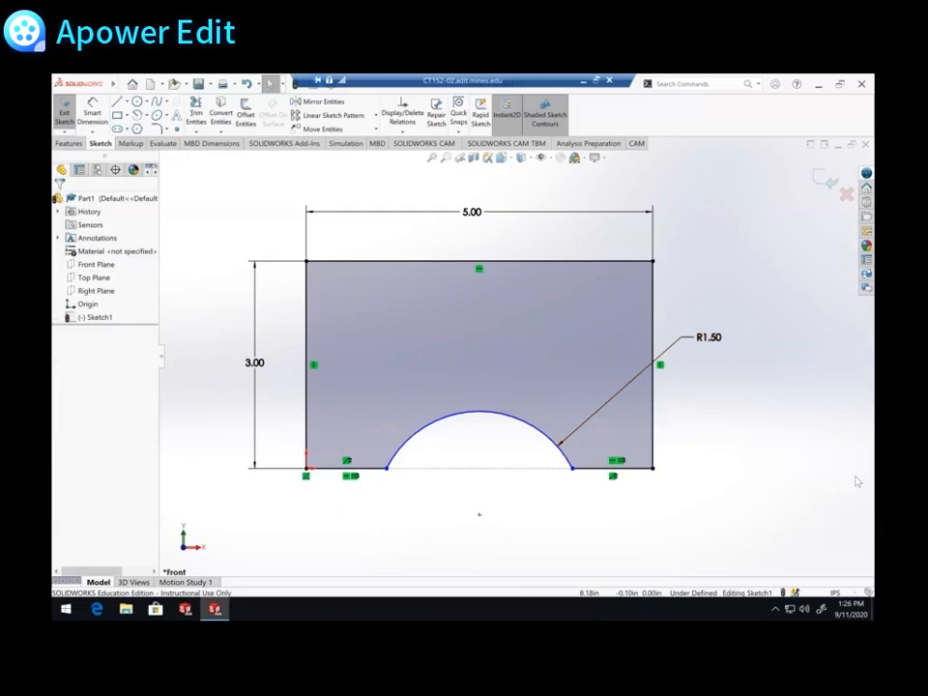
Move the arc's endpoint inward and its center down to about 1.34 in below the baseline, making a narrow, shallow arch.
left_click(547, 436)
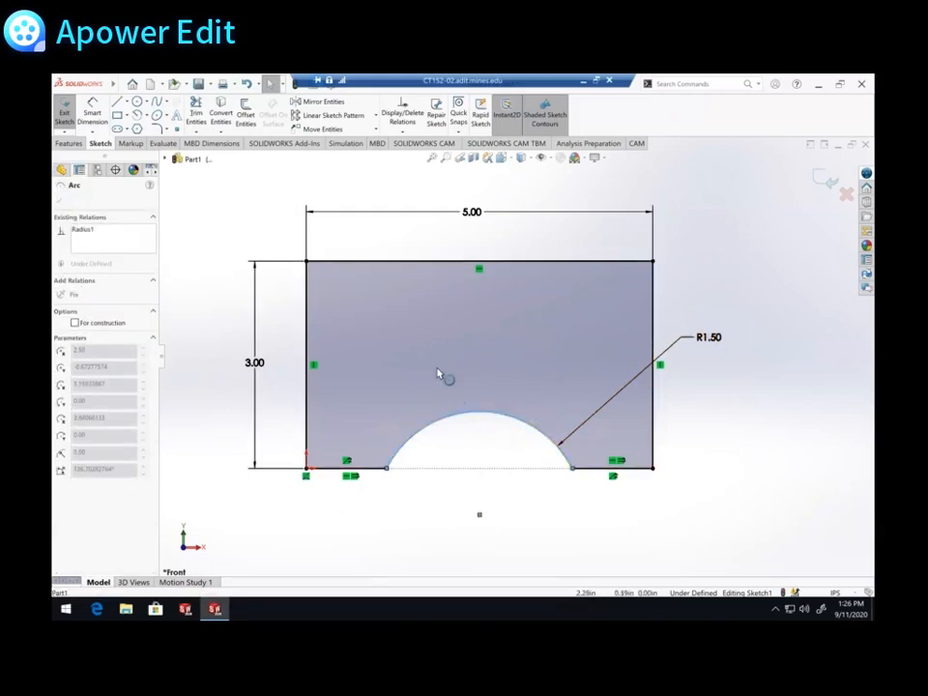
left_click(586, 479)
left_click(574, 469)
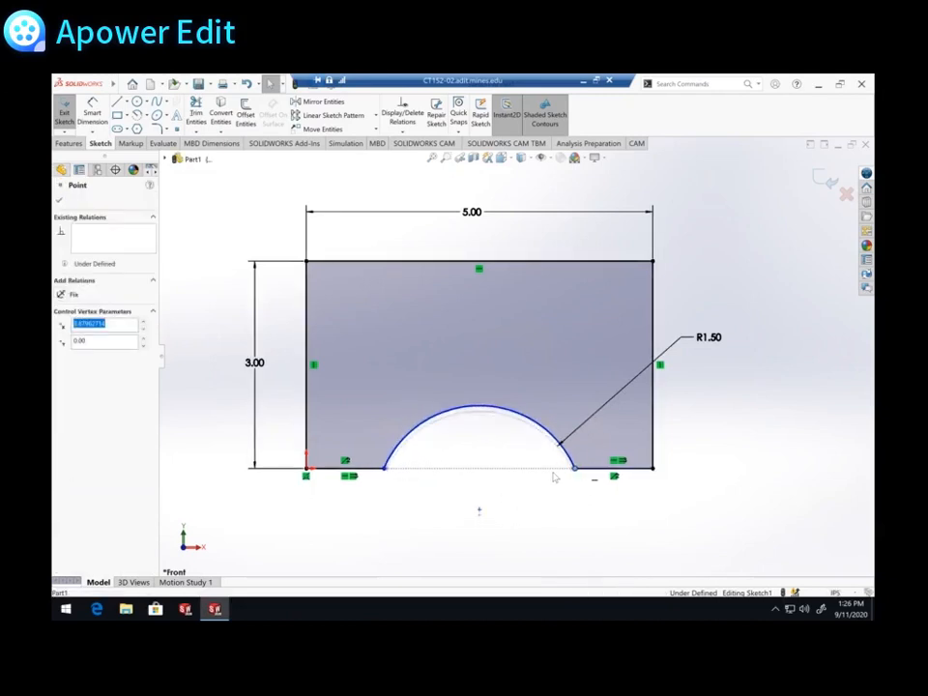
left_click_drag(600, 418, 538, 282)
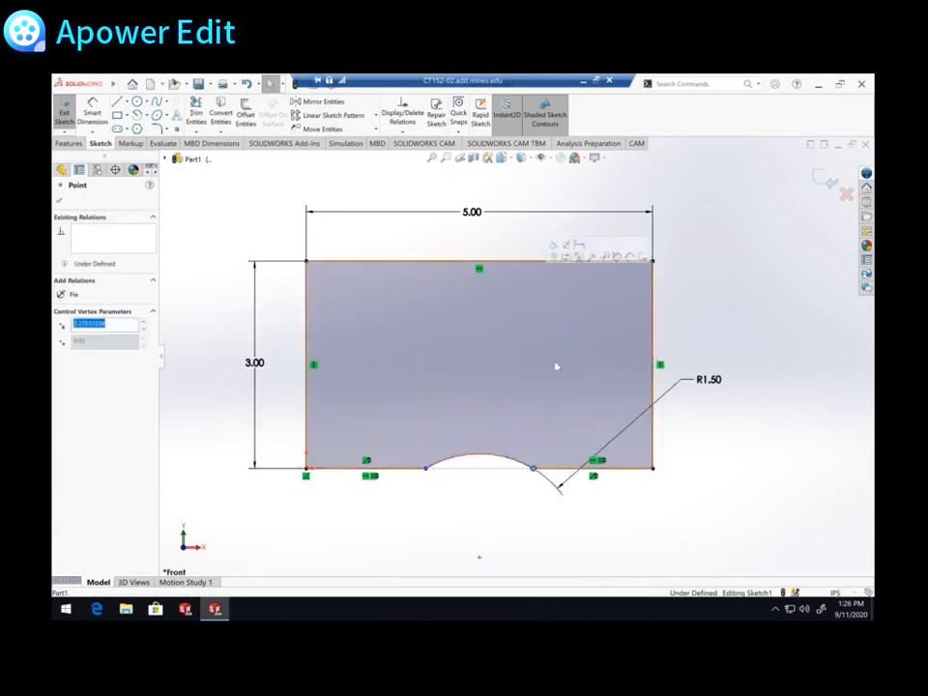
left_click(569, 508)
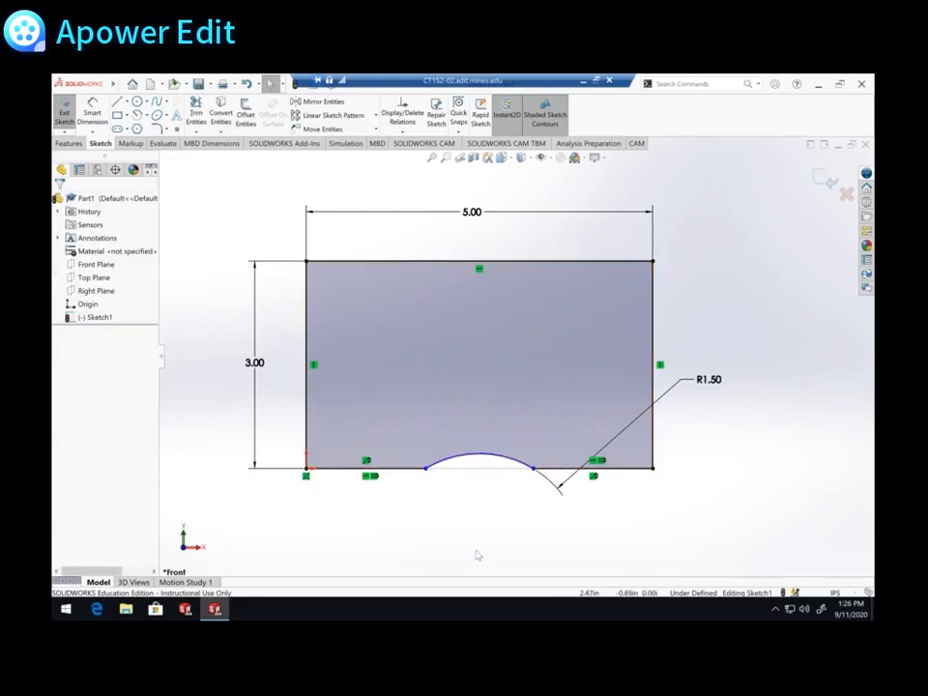
mouse_move(483, 549)
left_mouse_down()
mouse_move(490, 564)
mouse_move(497, 506)
mouse_move(483, 460)
mouse_move(493, 379)
mouse_move(498, 550)
left_mouse_up()
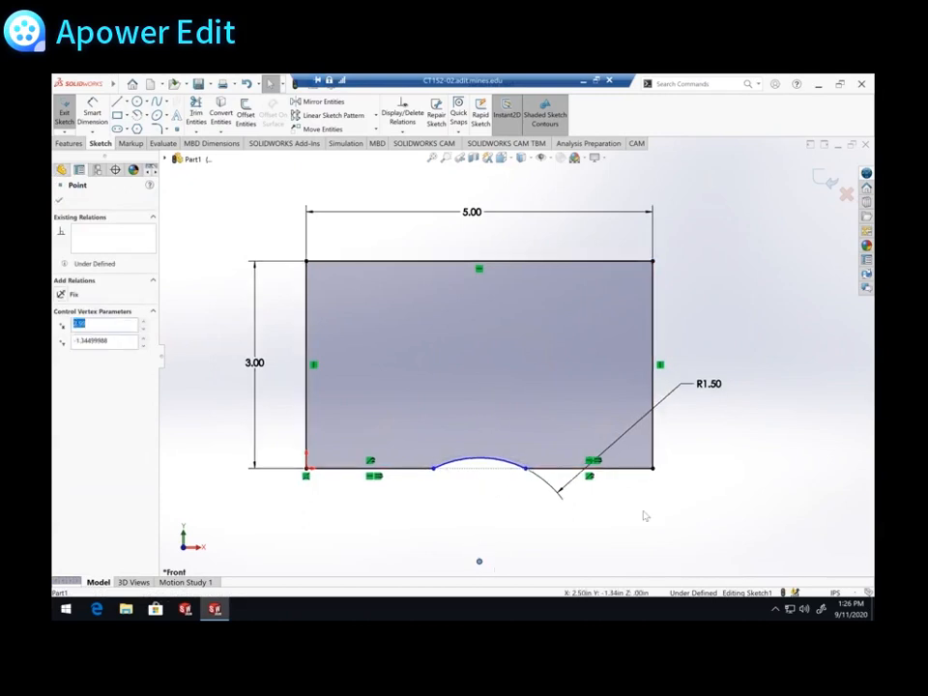
key("Escape")
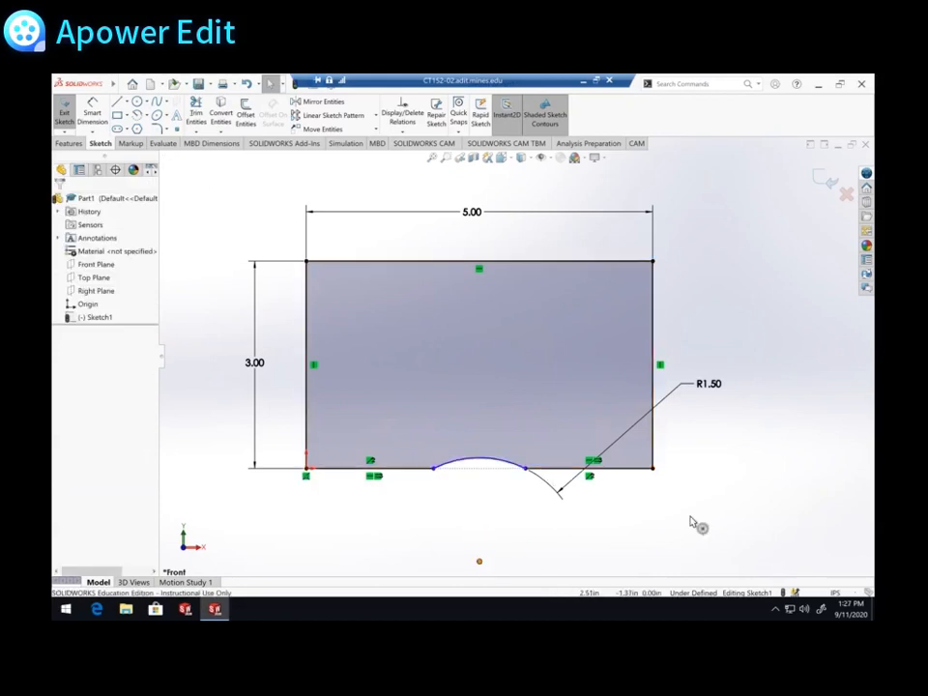
Dimension the length of the lower horizontal line between the origin and the arc as 1 in.
right_click_drag(783, 464, 784, 396)
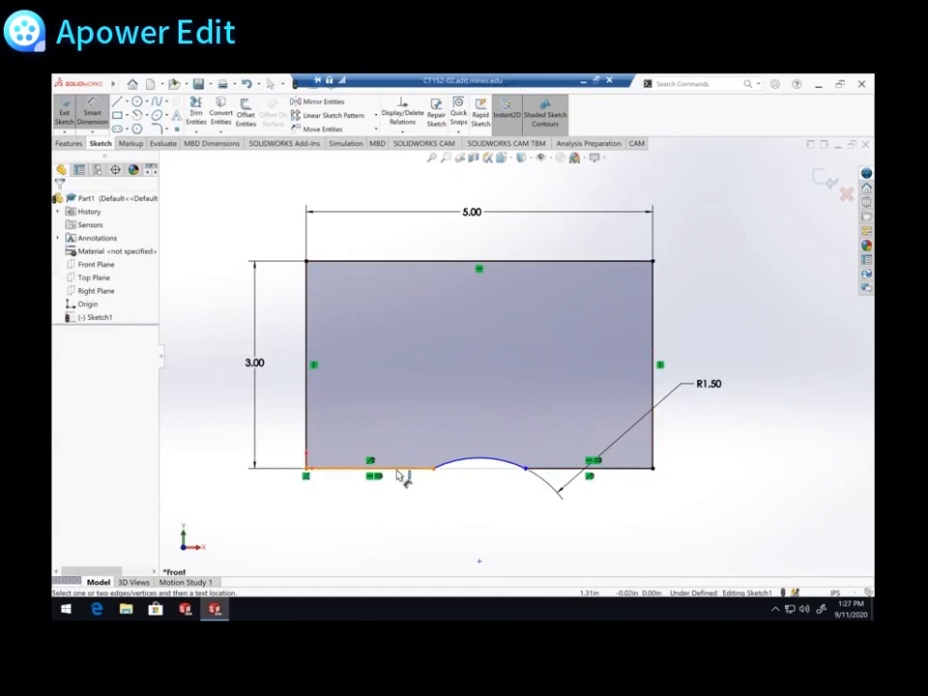
left_click(394, 531)
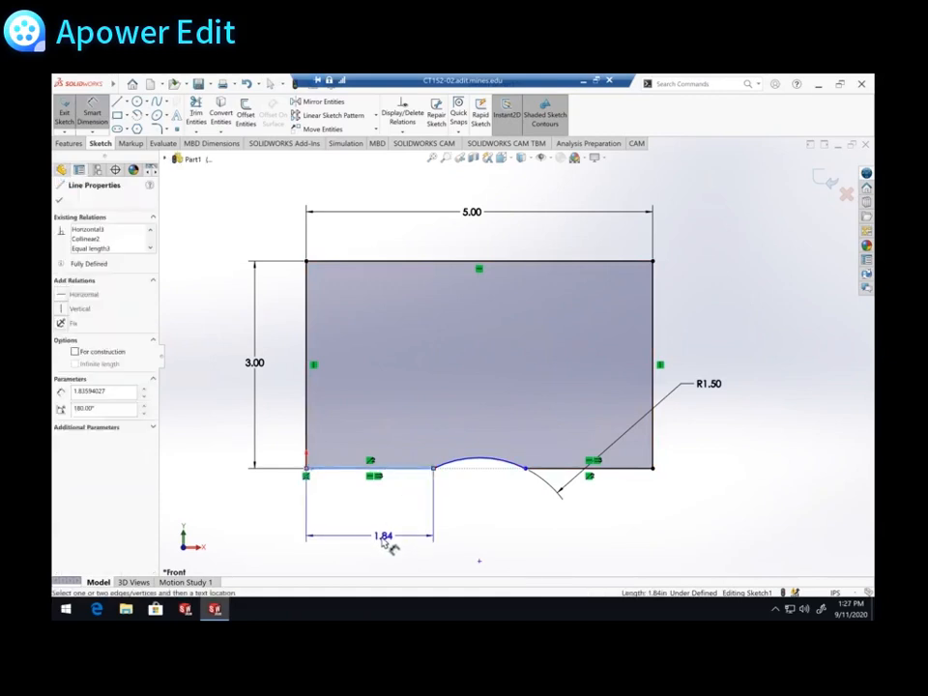
left_click(384, 542)
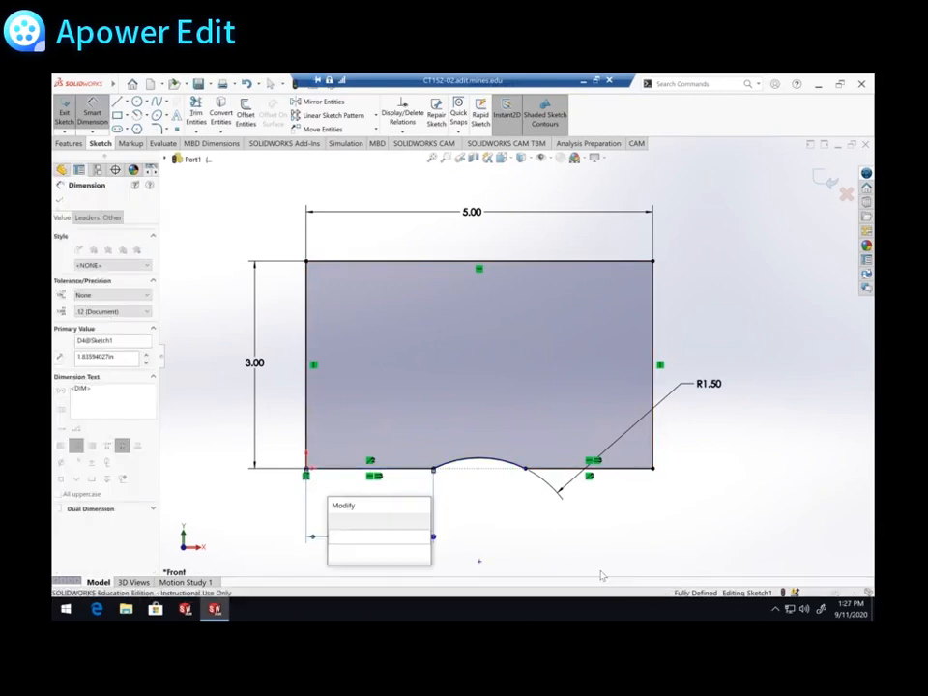
type("1")
key("Return")
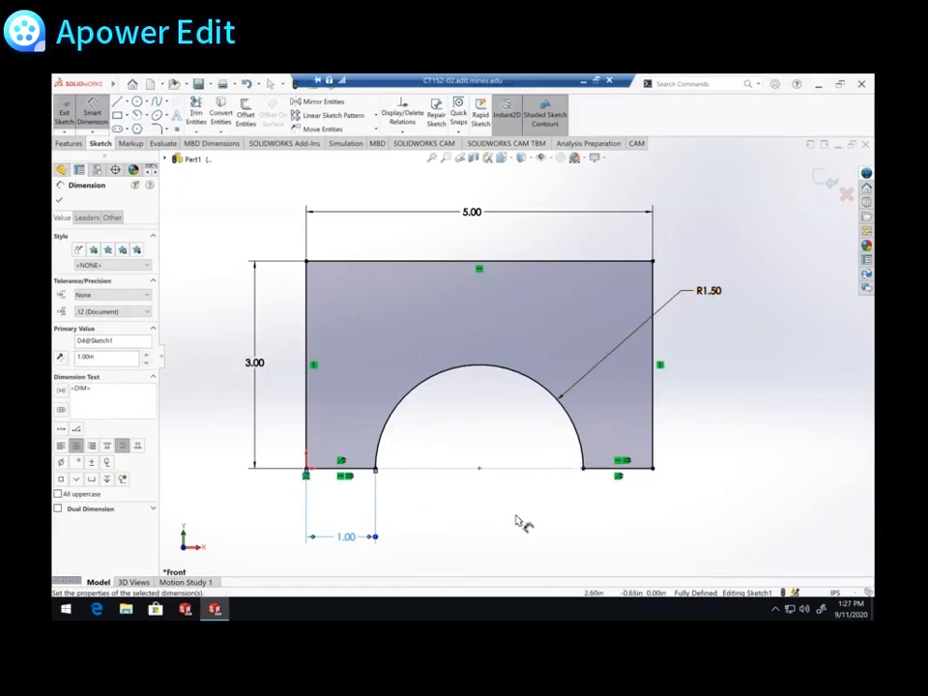
Undo the length value and the dimension added to the lower line beside the origin.
left_click(384, 560)
key("ctrl+z")
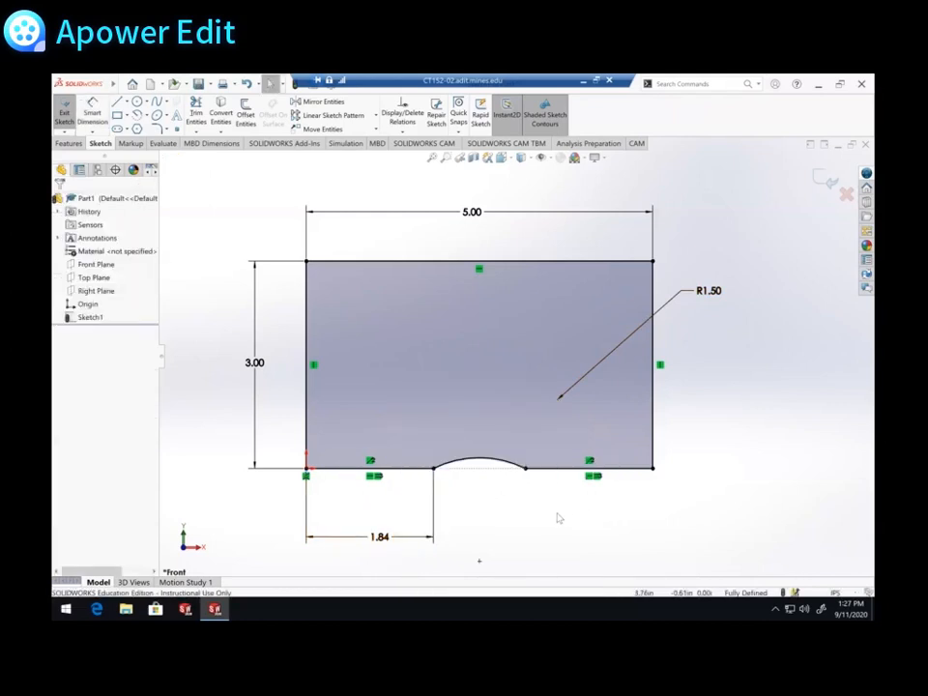
key("ctrl+z")
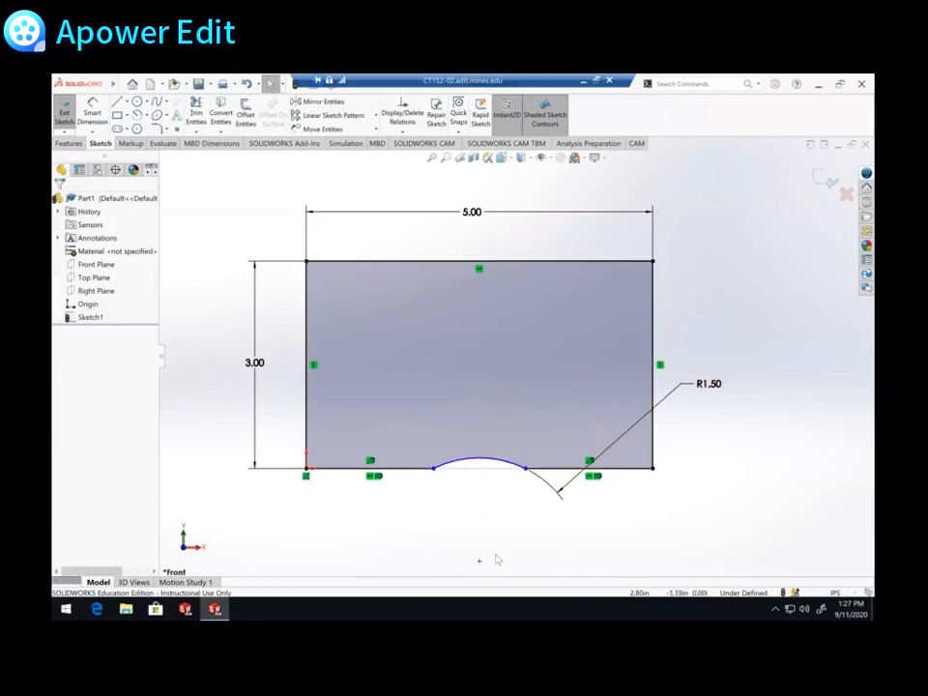
Add a Horizontal relation between the arc's center point and its endpoint nearer the origin.
left_click(480, 561)
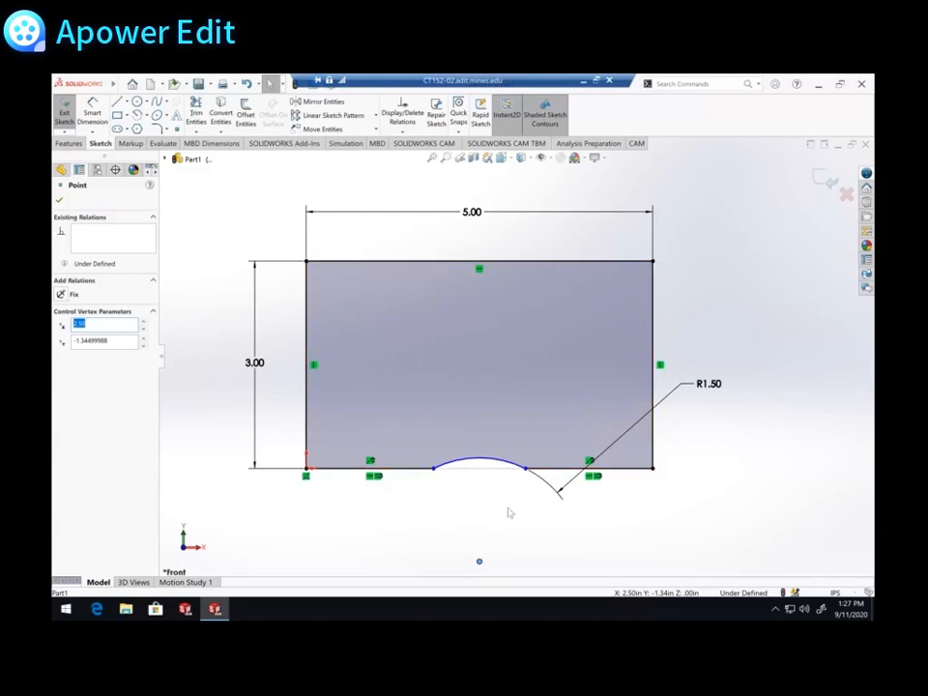
left_click(434, 470, "ctrl")
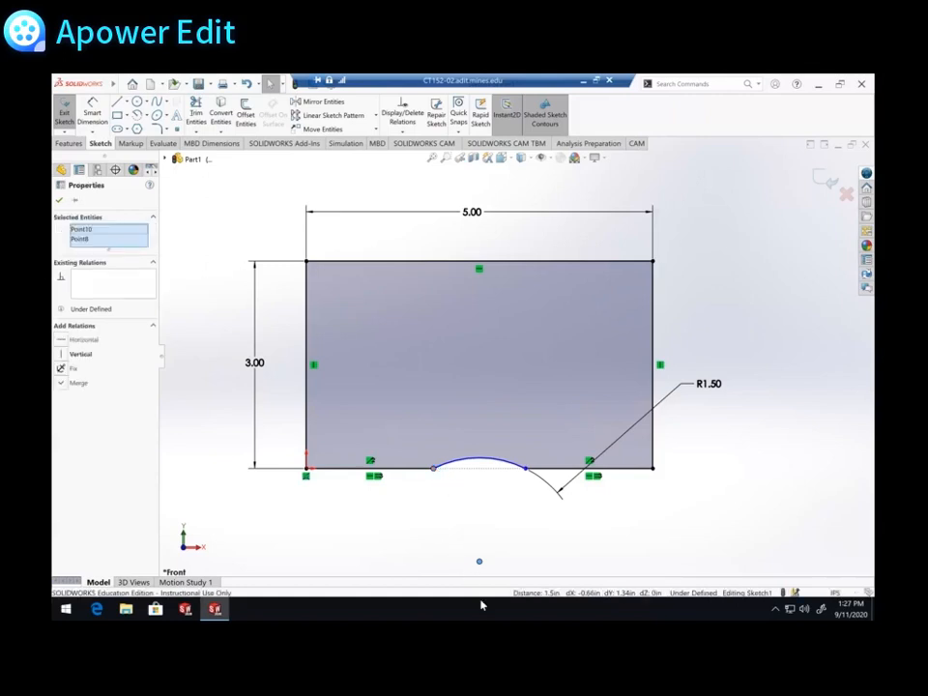
left_click(85, 340)
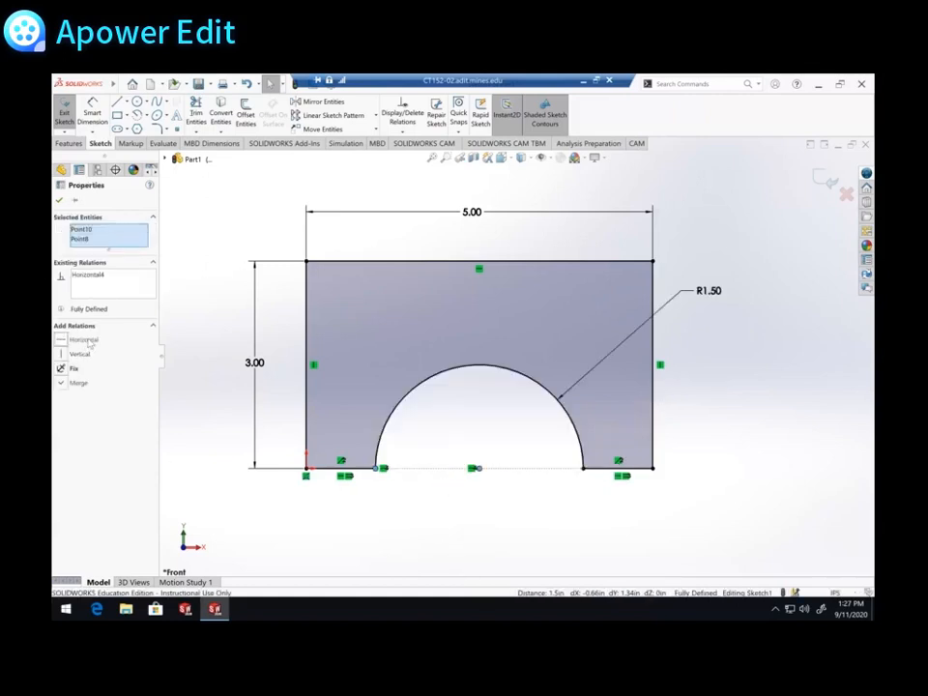
left_click(700, 421)
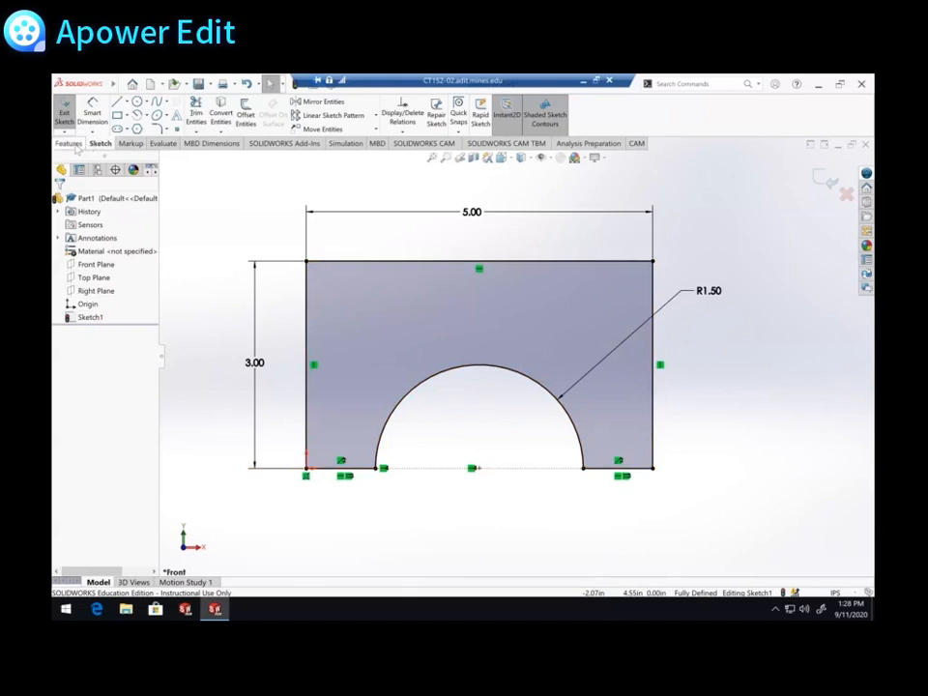
Start an Extruded Boss/Base from the profile sketch with a Blind depth of 4 in.
left_click(70, 143)
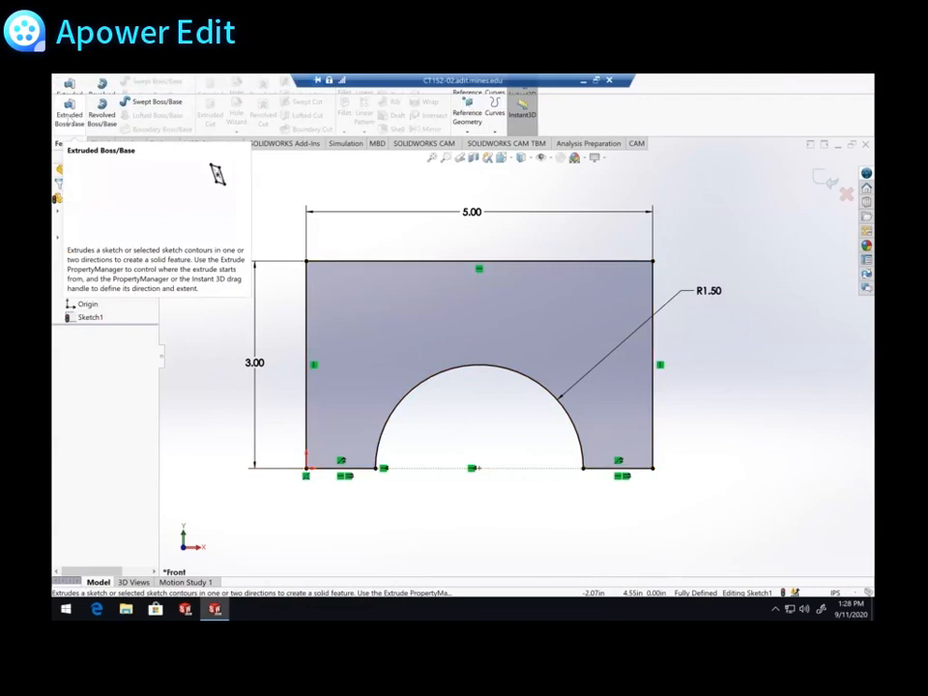
left_click(69, 113)
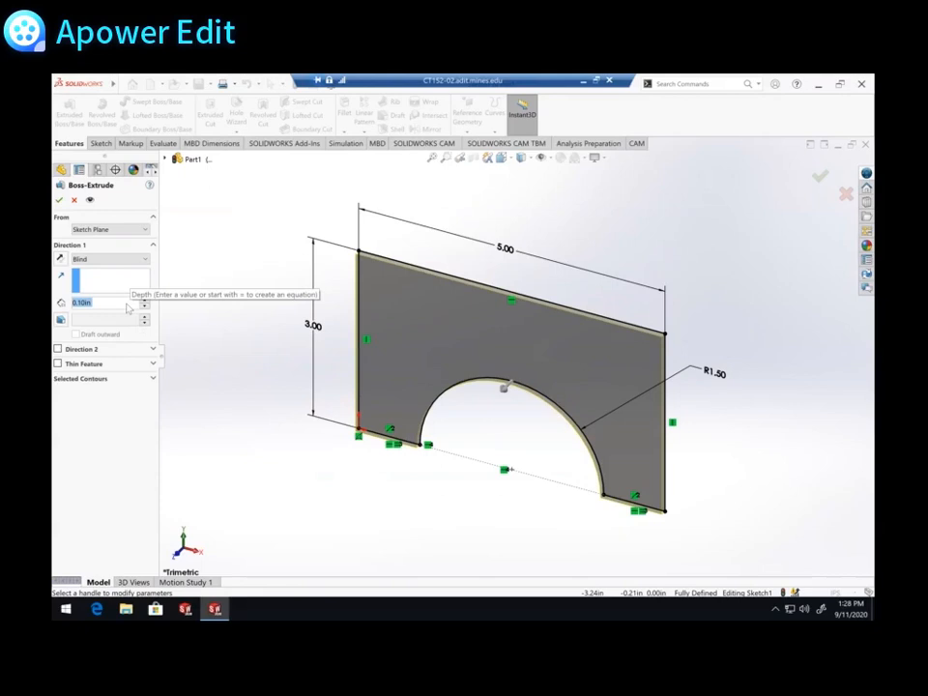
type("4")
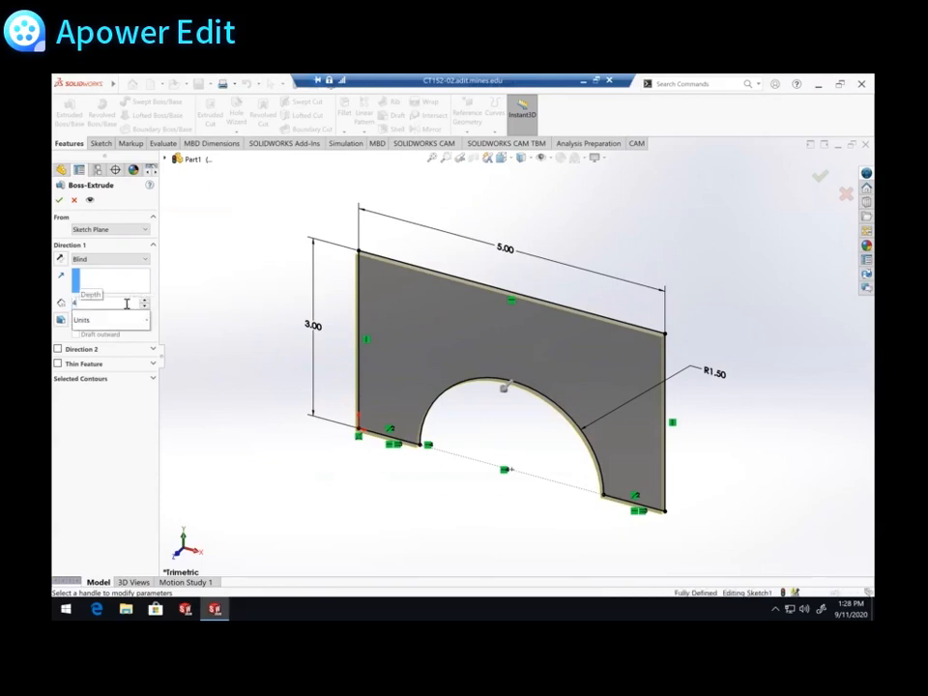
key("Return")
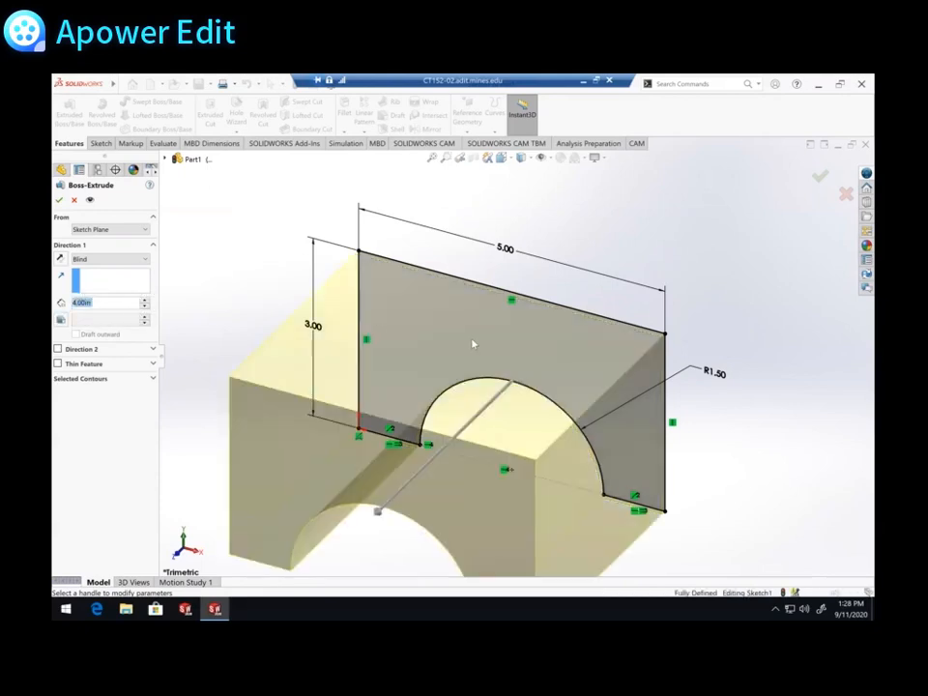
middle_click_drag(487, 328, 543, 247, "ctrl")
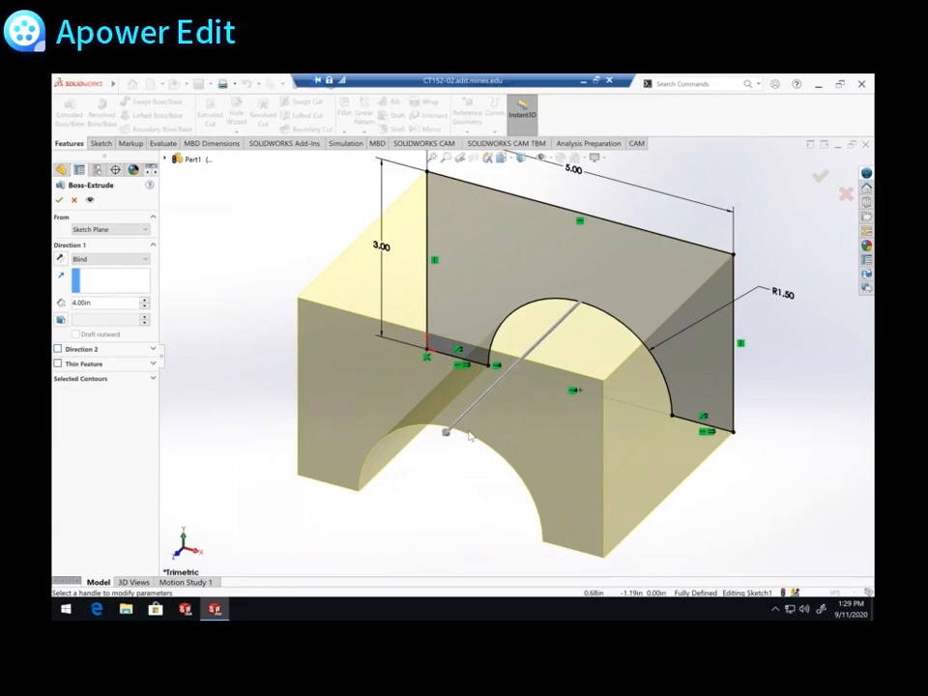
Reverse the extrusion direction so the block extends behind the sketch plane.
left_click(60, 260)
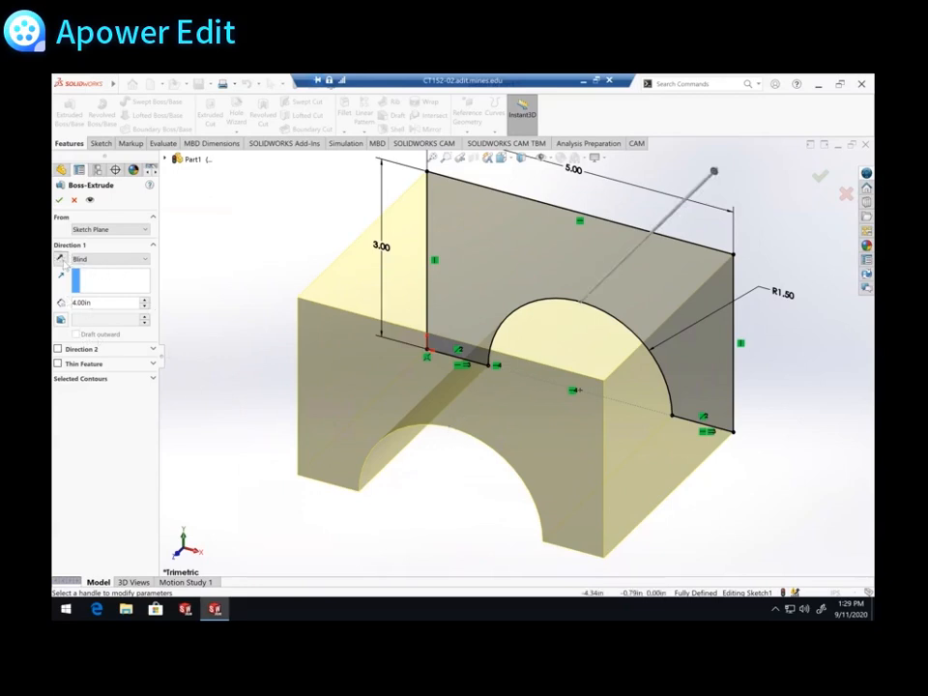
left_click(60, 260)
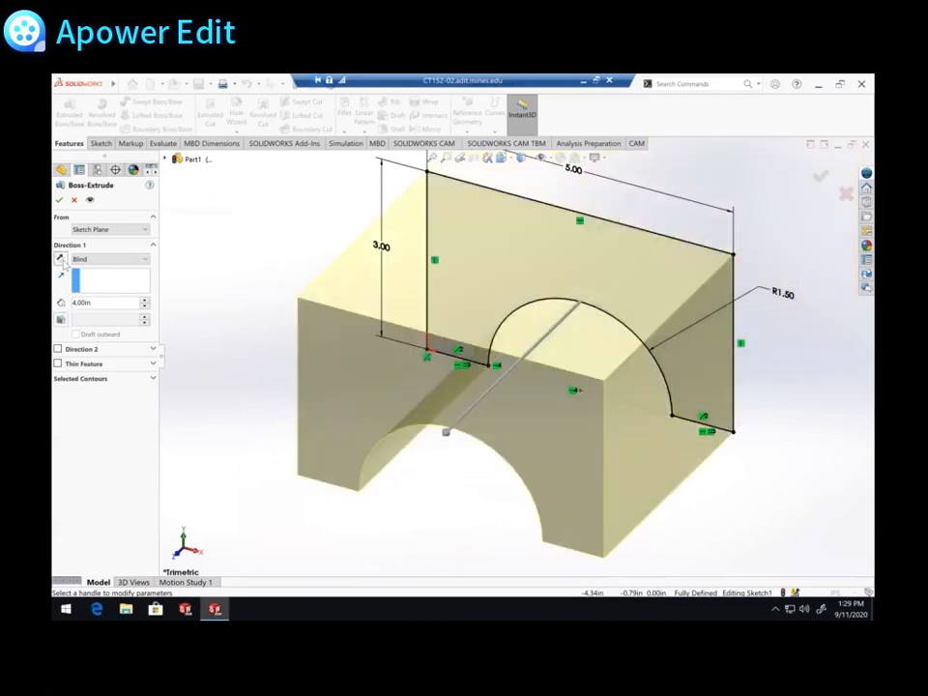
left_click(60, 260)
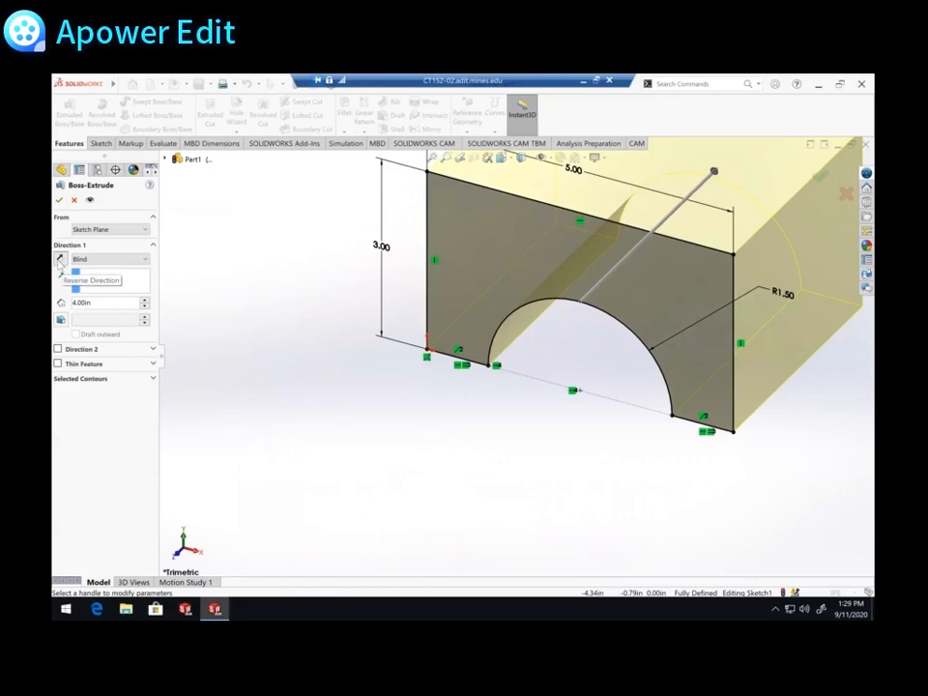
Review the end conditions available for Direction 1 of the extrusion, keeping Blind.
left_click(133, 259)
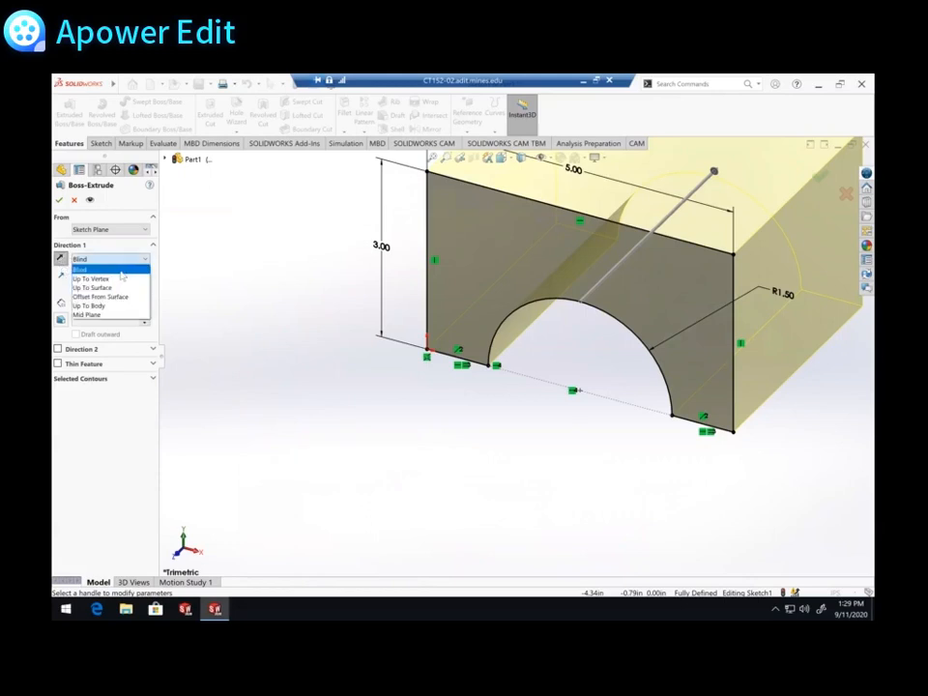
key("Down")
key("Down")
key("Down")
key("Down")
key("Down")
key("Up")
key("Up")
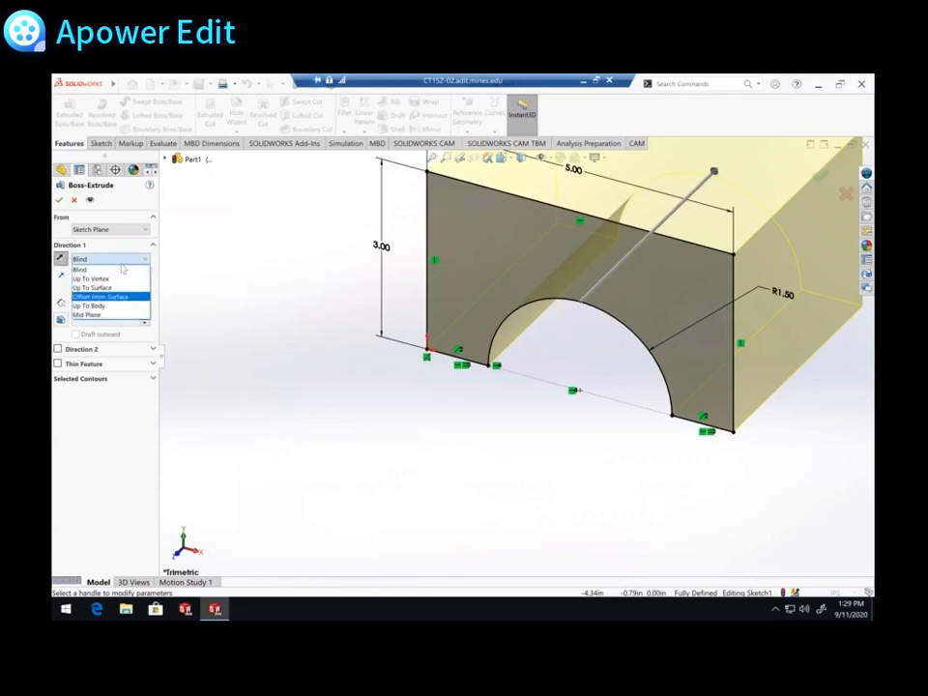
left_click(109, 270)
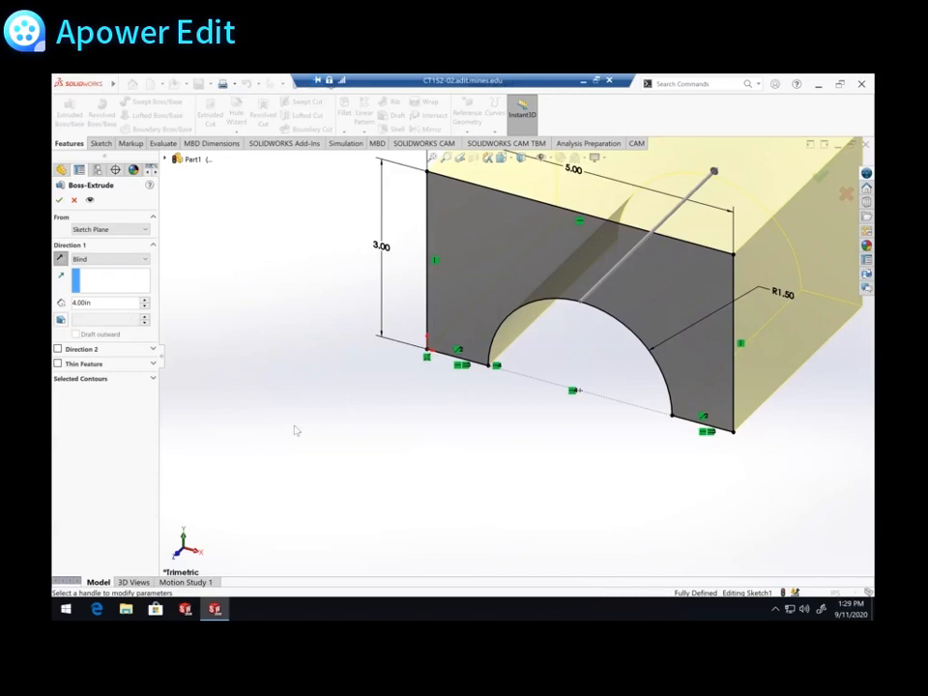
Try the Mid Plane end condition for the extrusion and inspect its preview around the sketch plane.
left_click(145, 260)
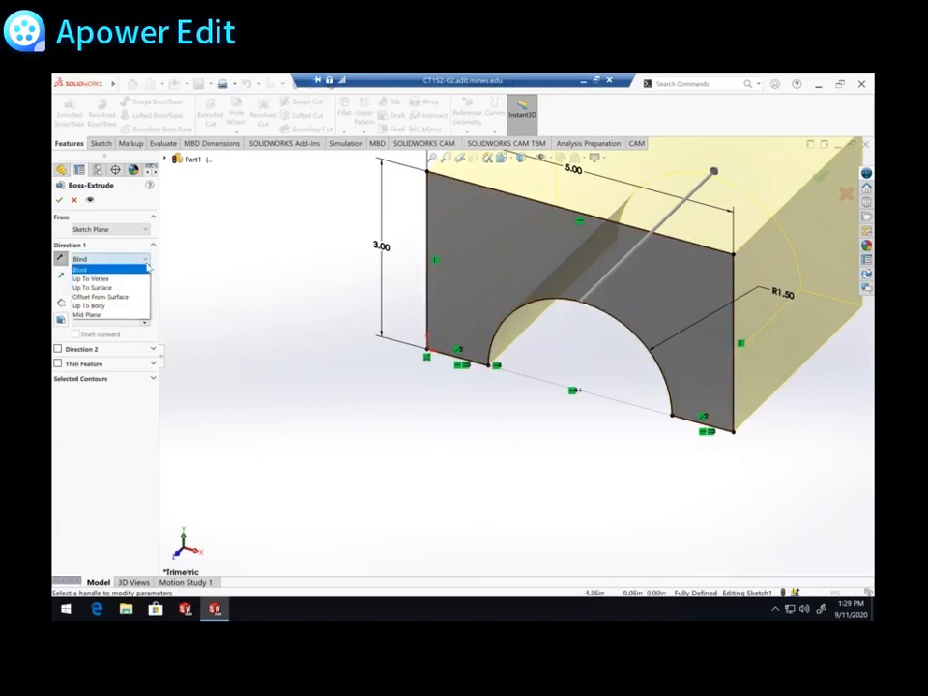
left_click(87, 315)
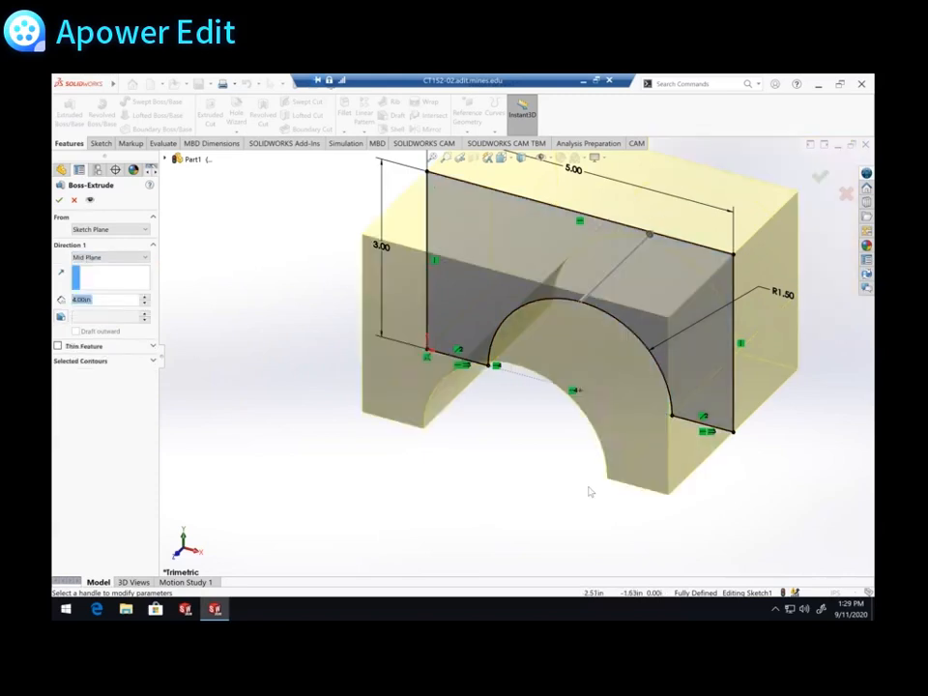
middle_click_drag(493, 493, 400, 521, "ctrl")
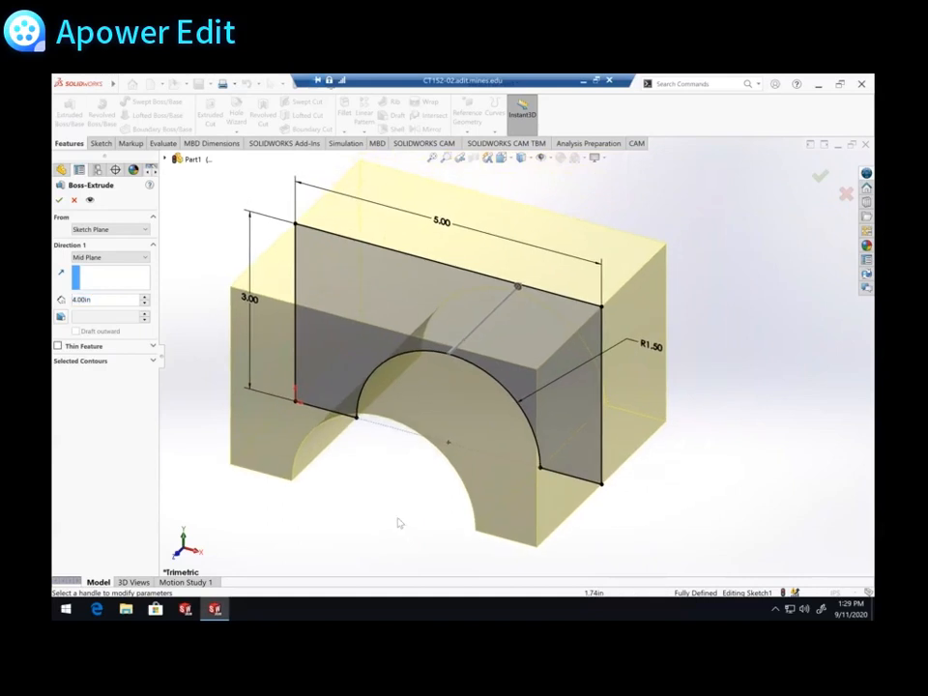
scroll(401, 521, "down", 2)
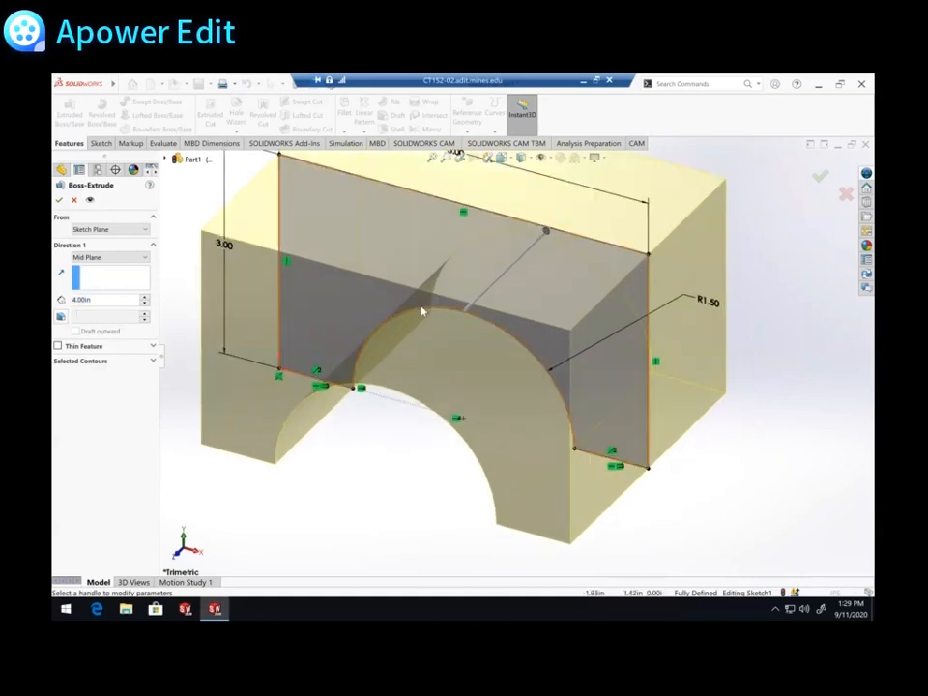
scroll(431, 311, "down", 2)
scroll(425, 311, "up", 2)
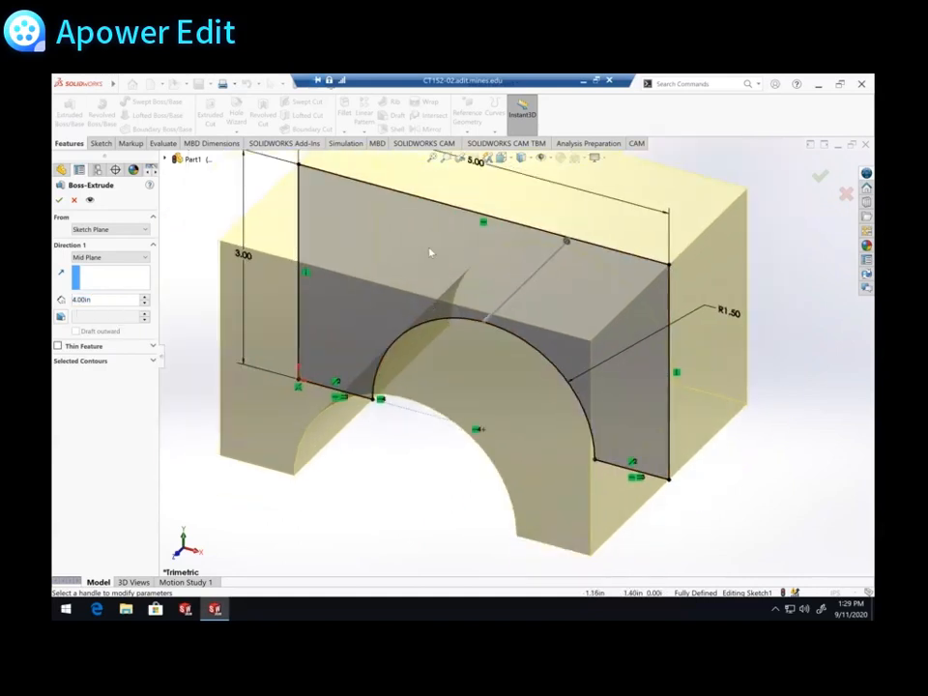
scroll(425, 253, "up", 2)
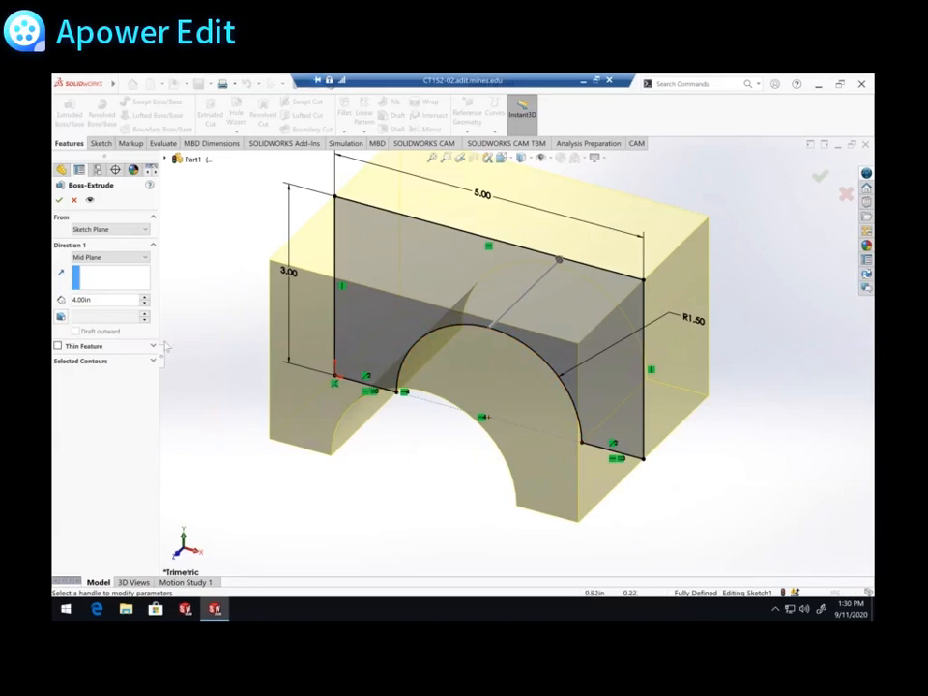
Set the extrusion's end condition back to Blind and complete the feature.
left_click(103, 258)
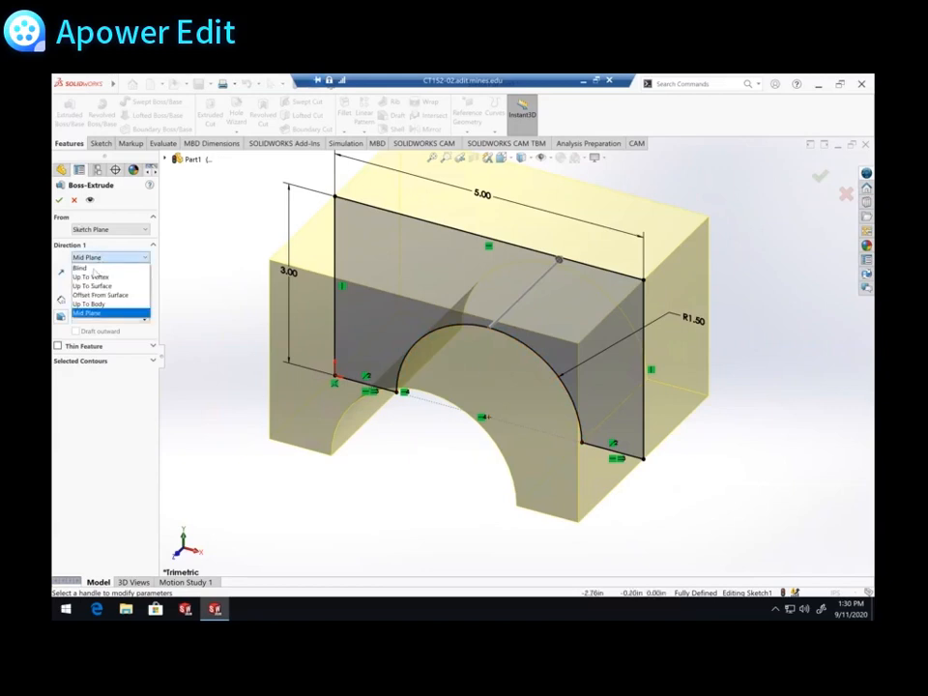
left_click(82, 268)
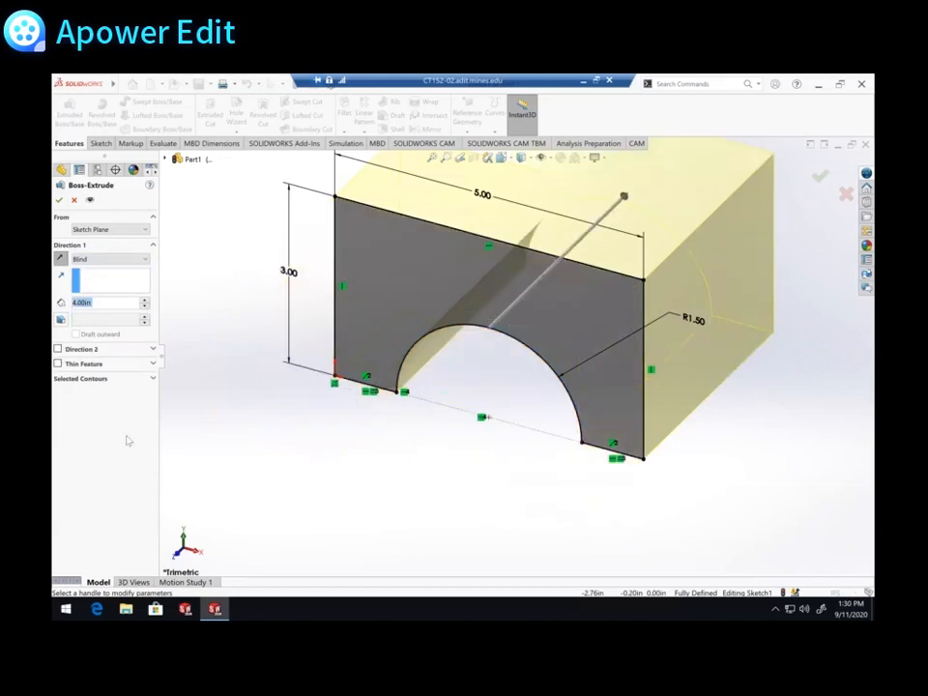
left_click(60, 200)
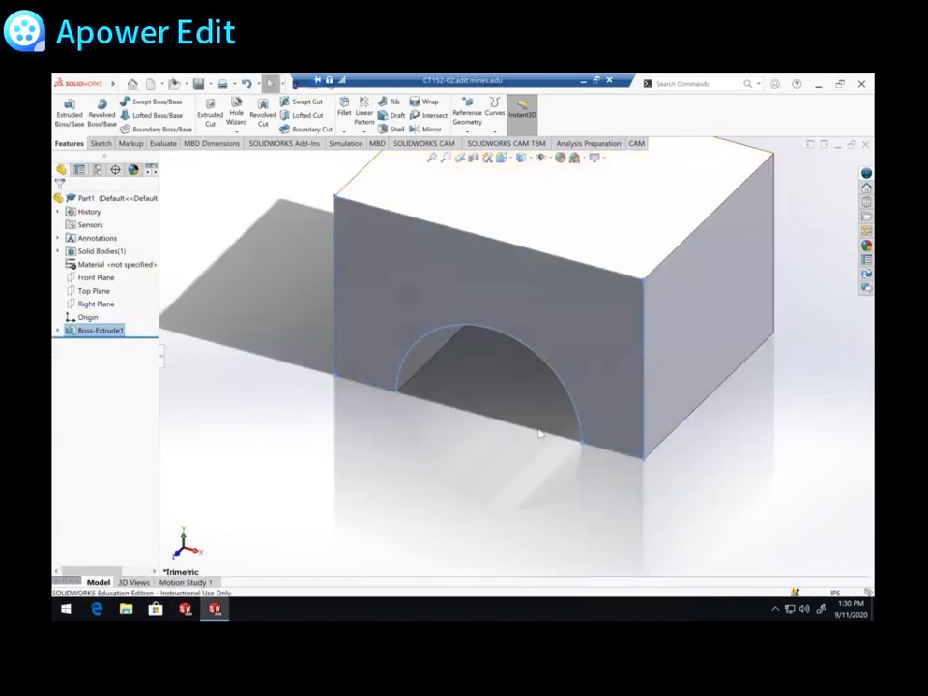
Examine the extruded arch block from several angles and check where the Top Plane lies relative to its base.
scroll(601, 447, "up", 1)
middle_click_drag(542, 441, 412, 386)
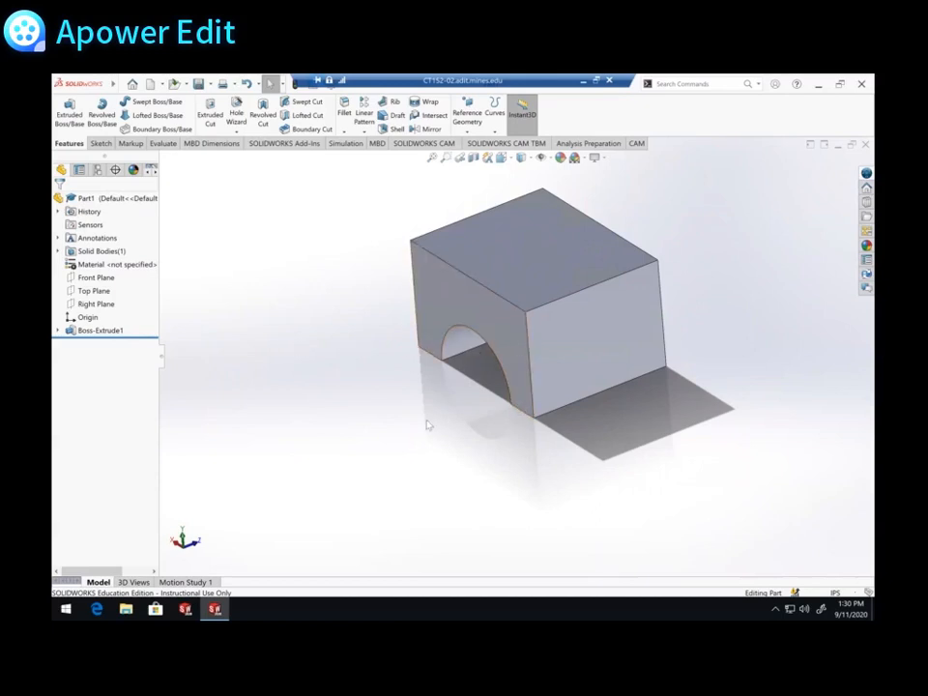
middle_click_drag(446, 411, 466, 425)
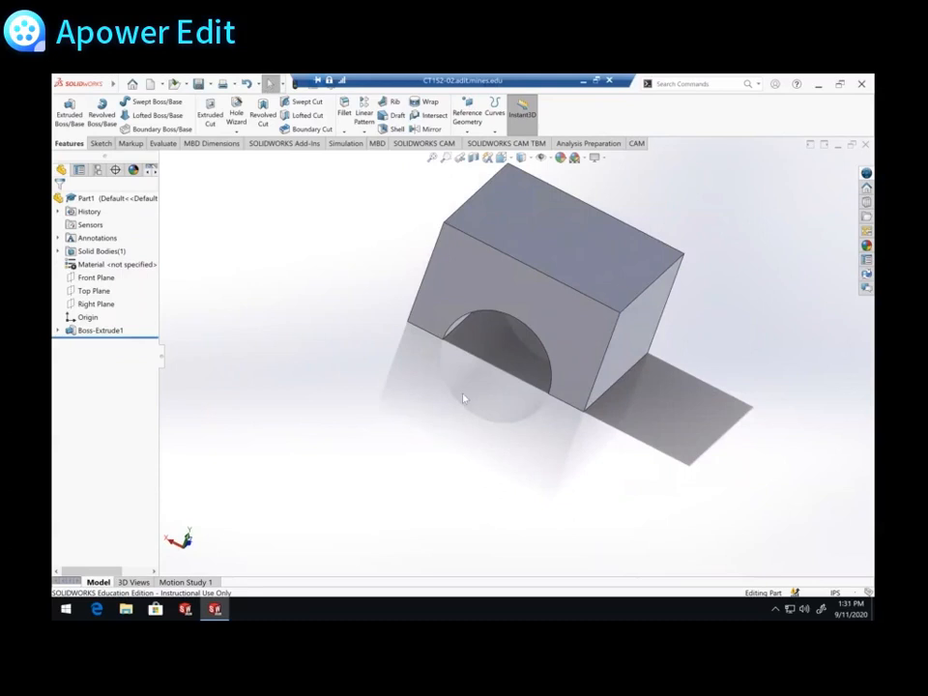
scroll(493, 377, "up", 1)
middle_click_drag(493, 377, 436, 450, "ctrl")
scroll(436, 453, "down", 4)
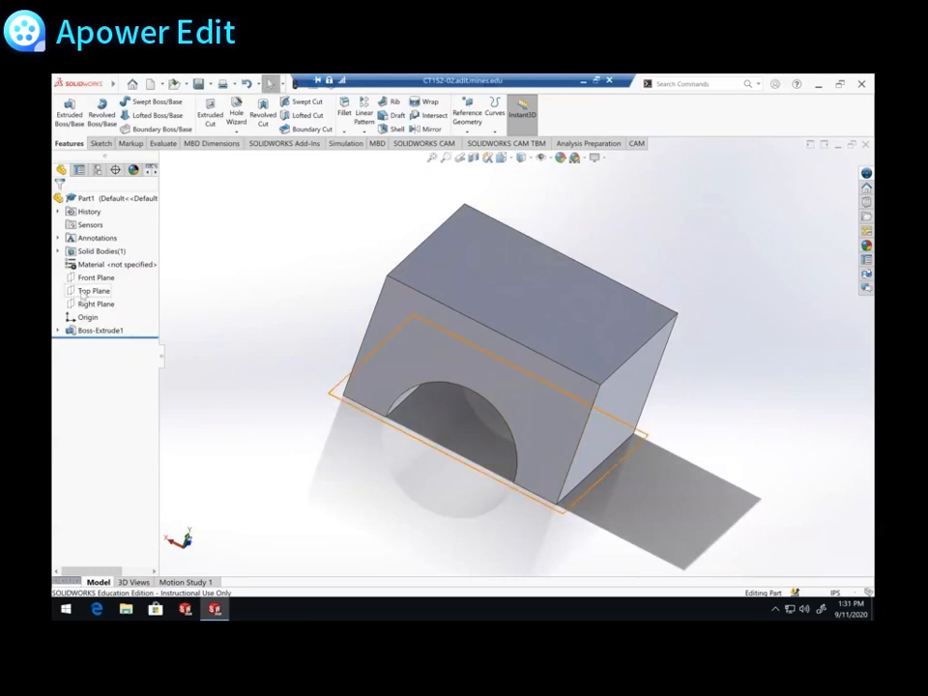
left_click(92, 292)
middle_click_drag(440, 387, 425, 456)
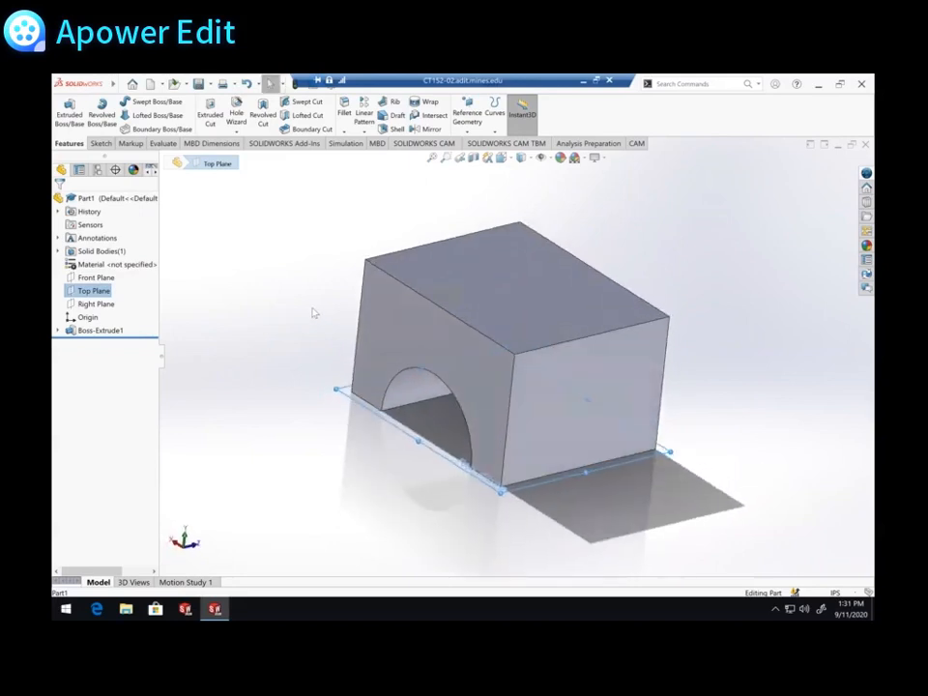
left_click(191, 302)
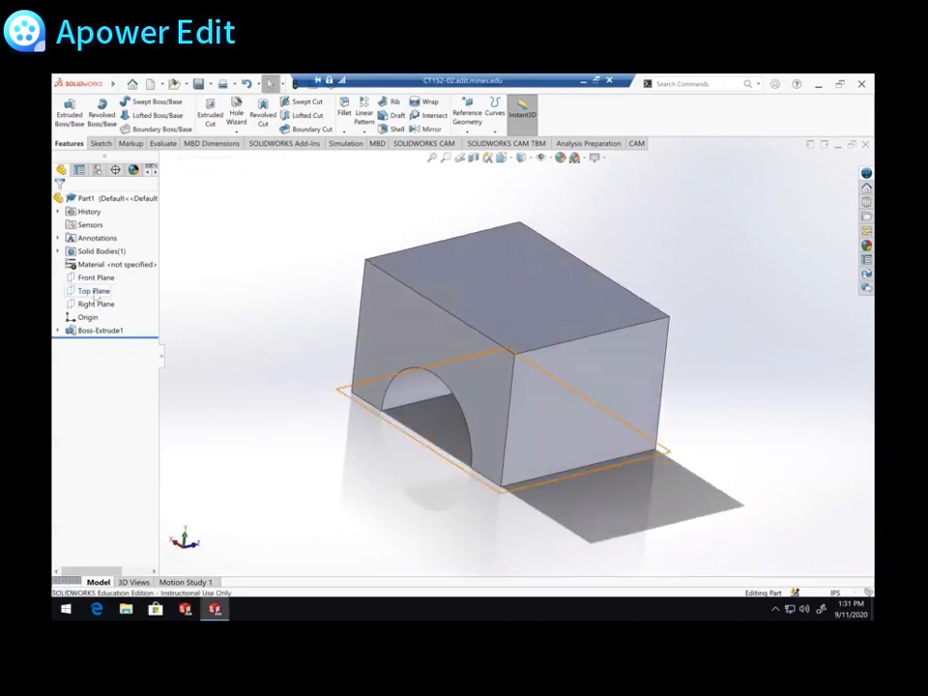
Start a sketch on the block's top face and orient the view normal to it.
left_click(475, 291)
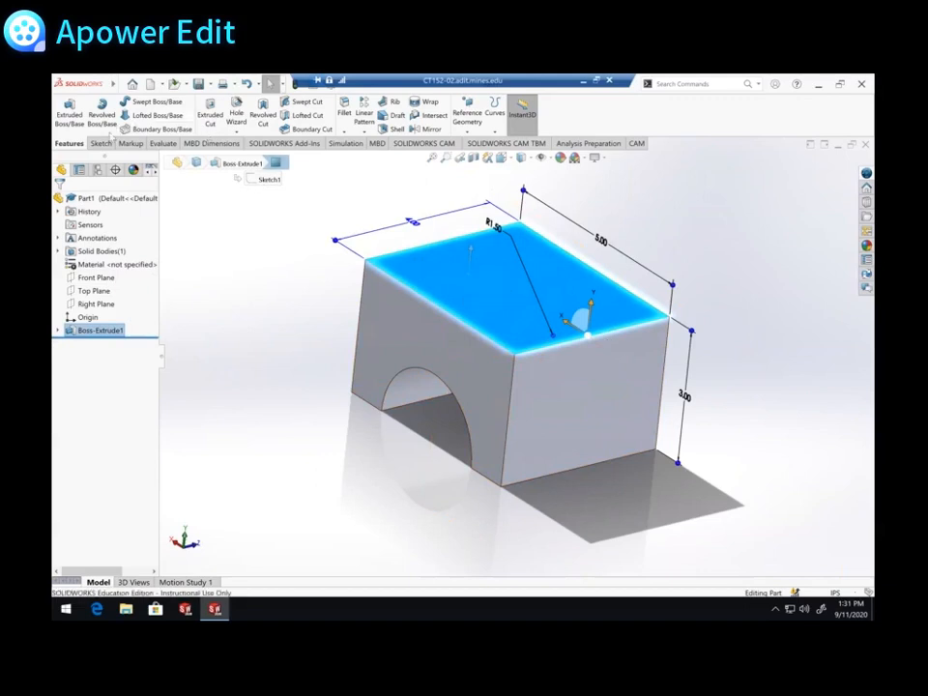
left_click(101, 143)
left_click(64, 108)
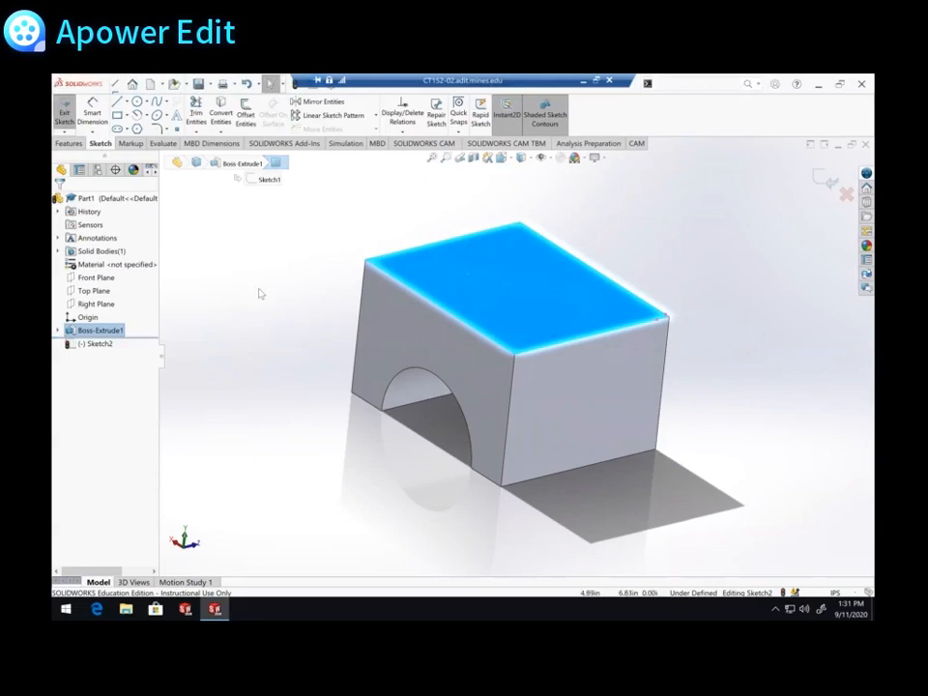
left_click(400, 221)
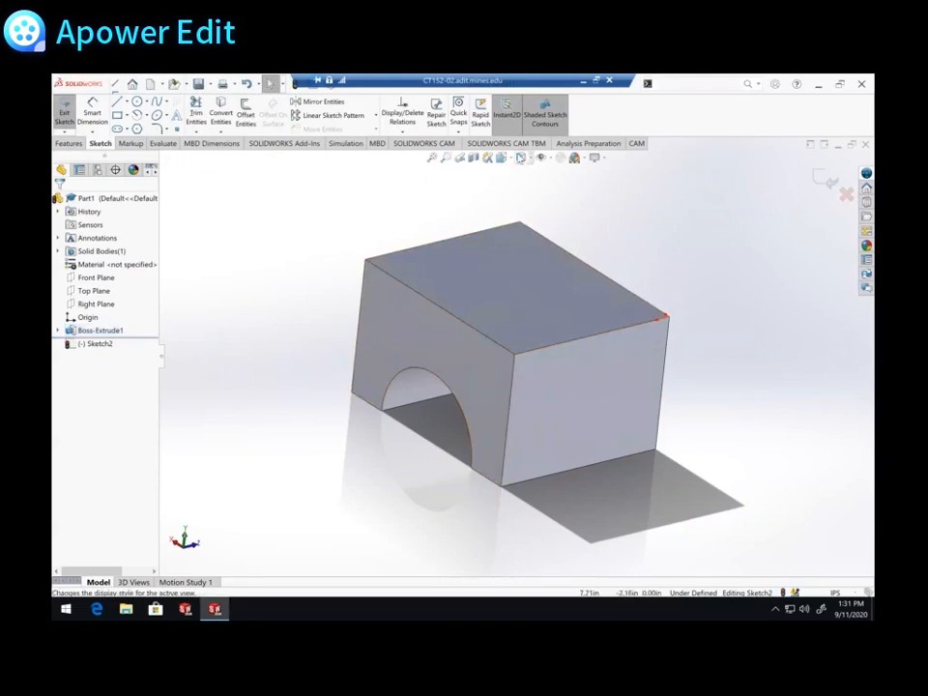
left_click(504, 158)
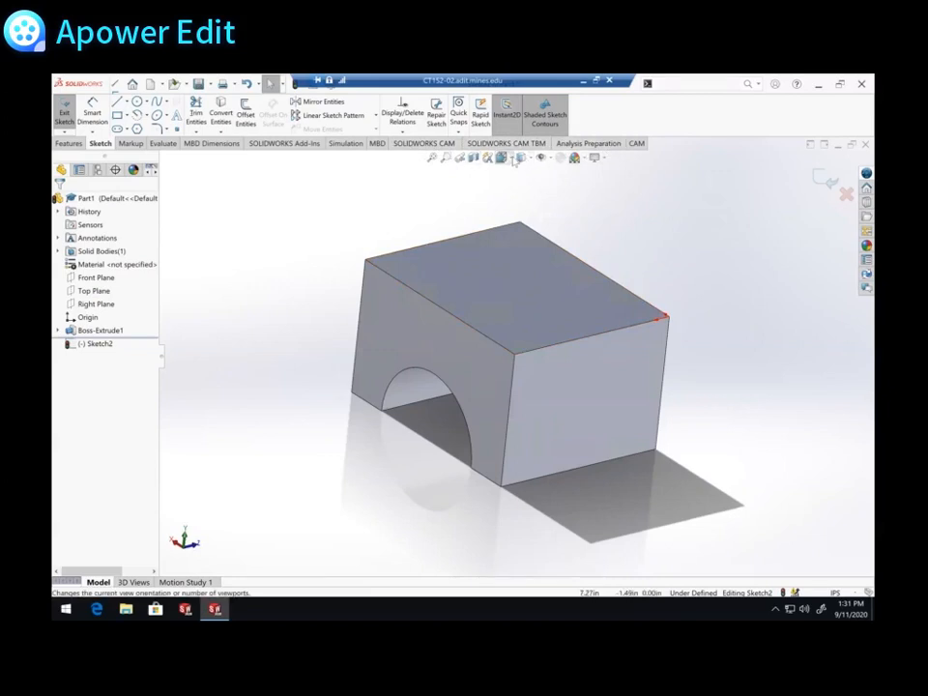
mouse_move(511, 161)
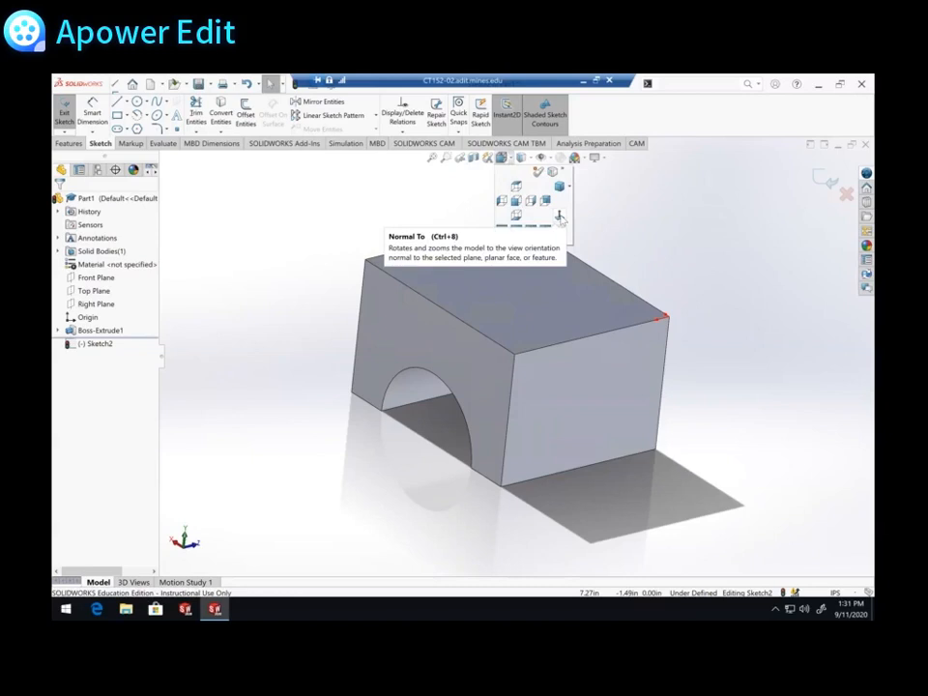
left_click(560, 218)
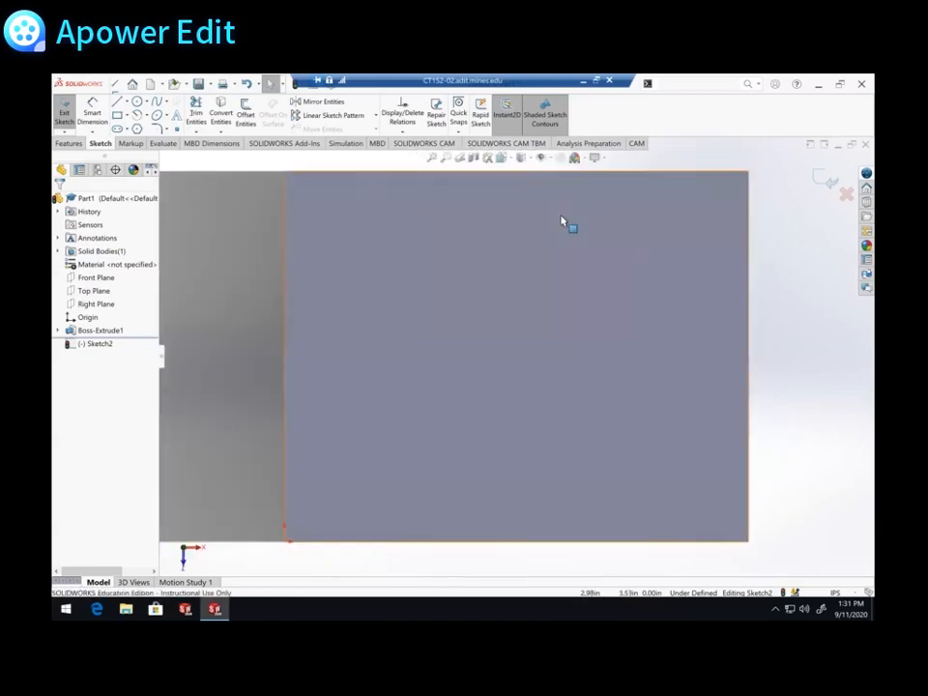
key("z")
key("z")
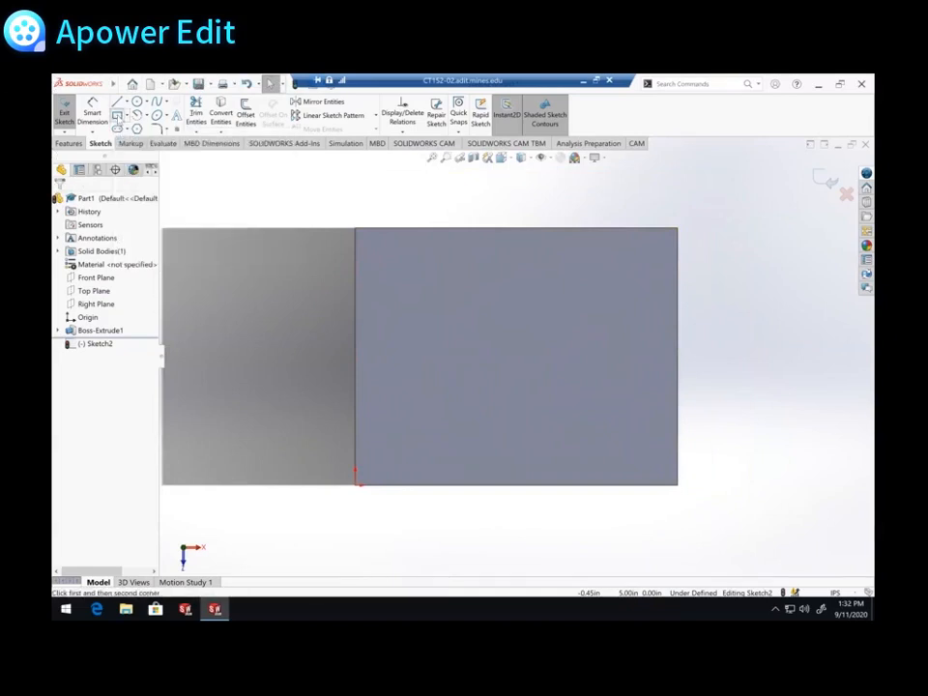
Sketch corner rectangles of about 1.18 × 0.42 in near the face's upper-left corner and 1.03 × 0.43 in near its lower-right corner.
left_click(117, 115)
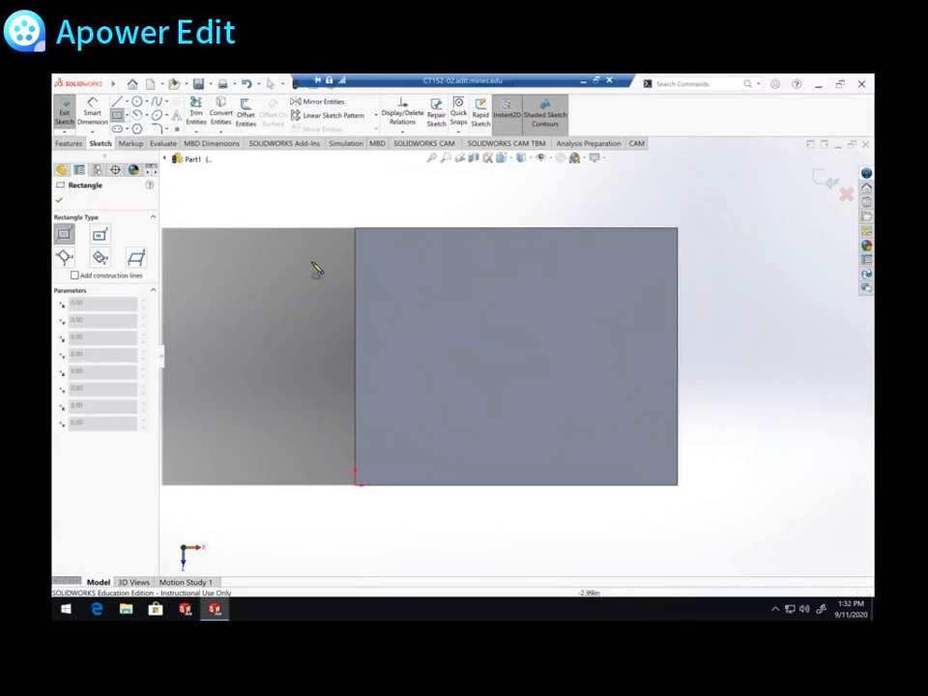
left_click(384, 250)
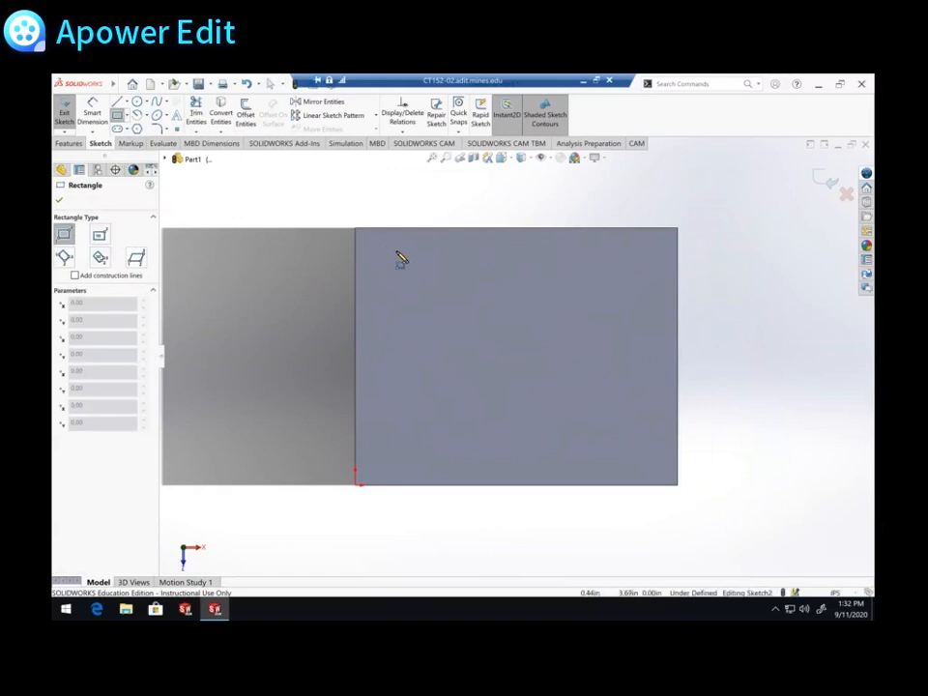
left_click(461, 275)
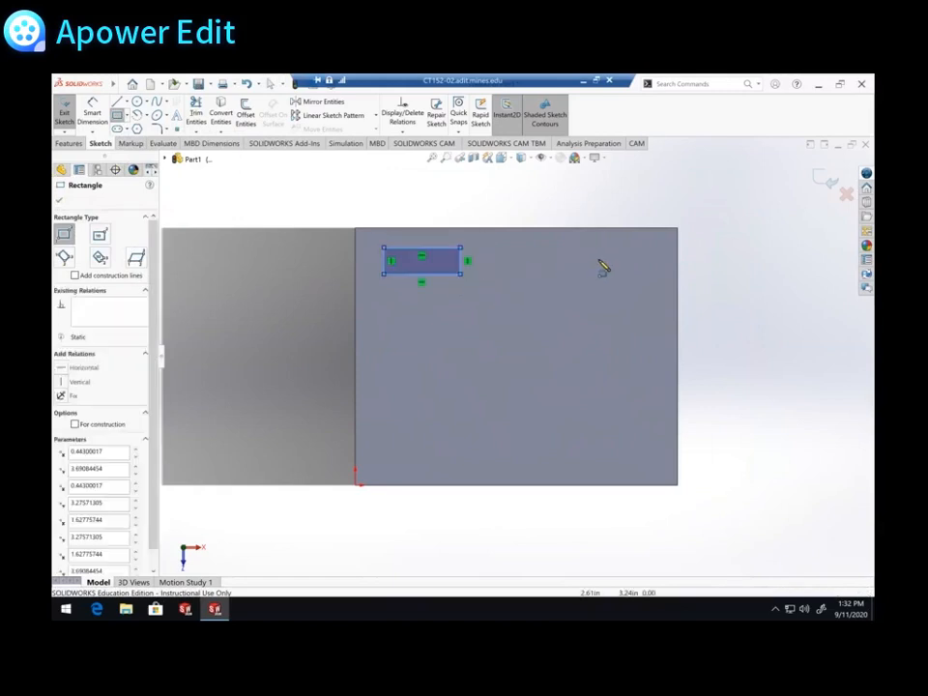
left_click(595, 443)
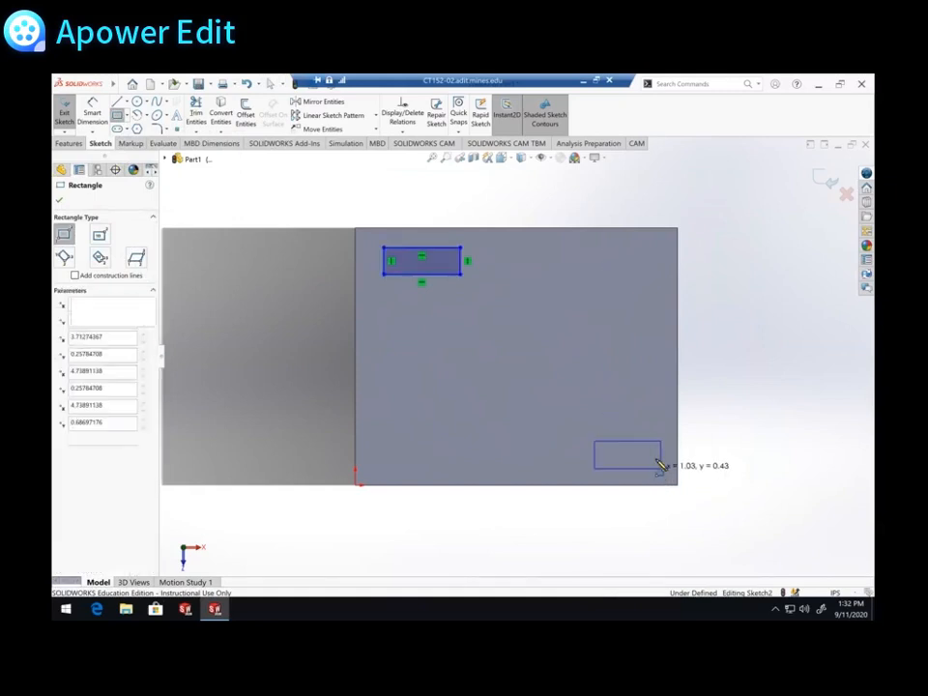
left_click(662, 469)
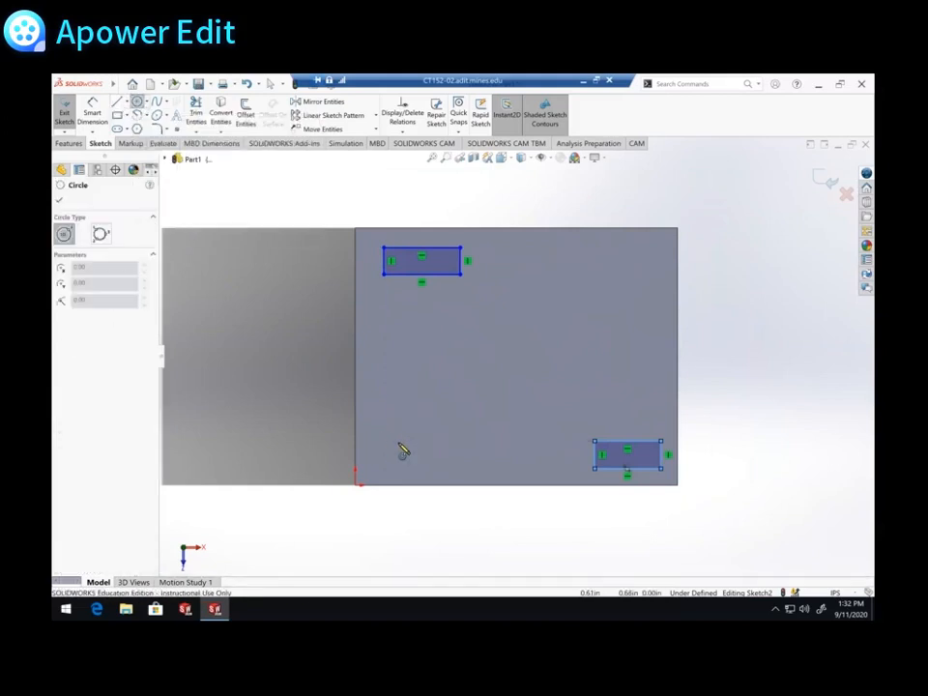
Sketch a circle of about 0.35 in radius near the face's lower-left corner and one of about 0.31 in near its upper-right corner.
left_click(399, 441)
left_click(416, 430)
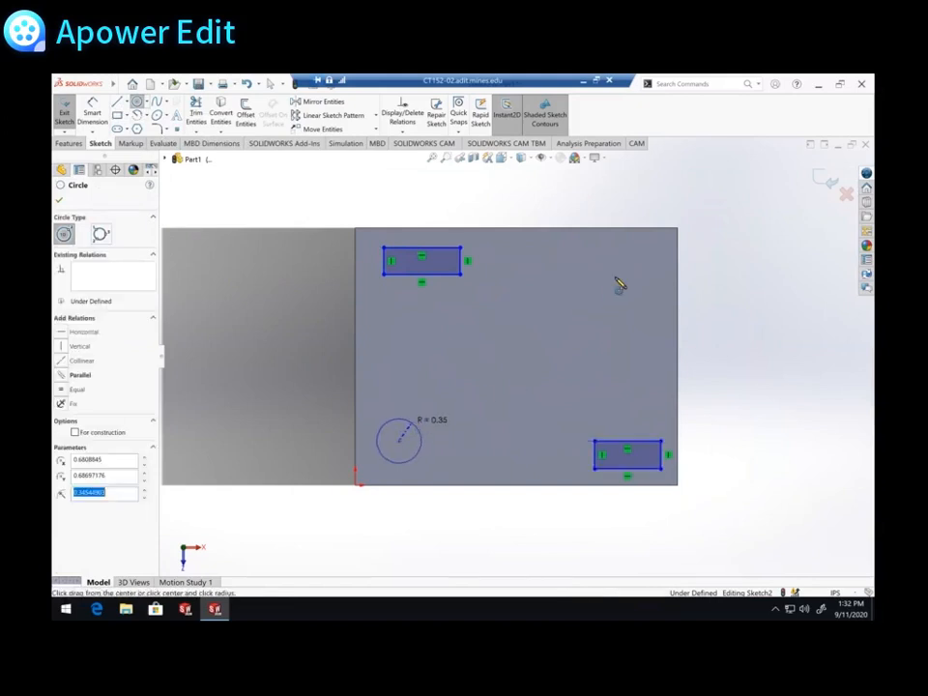
left_click(638, 259)
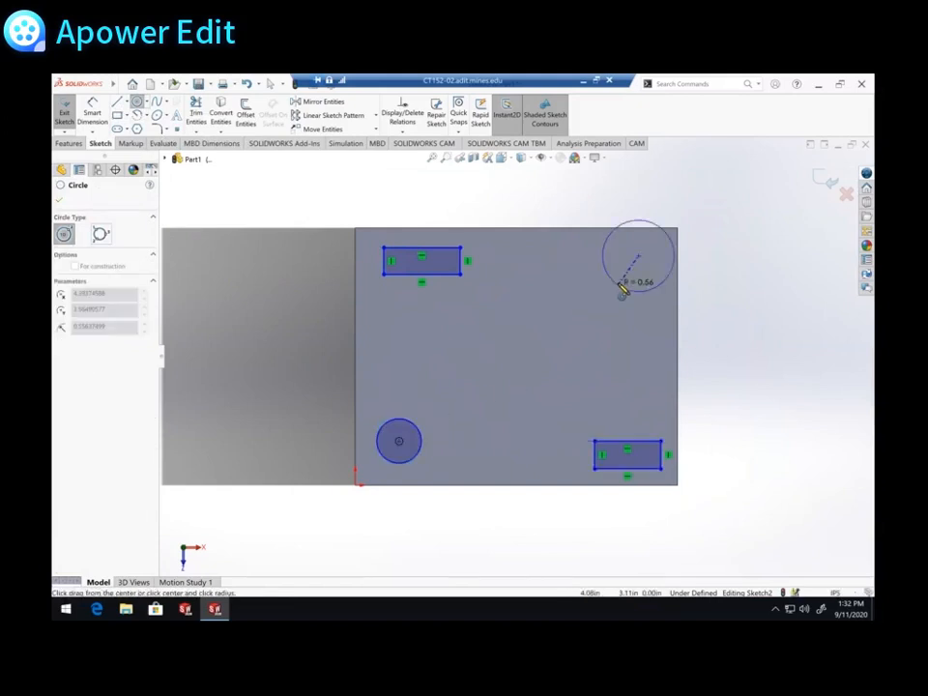
left_click(630, 277)
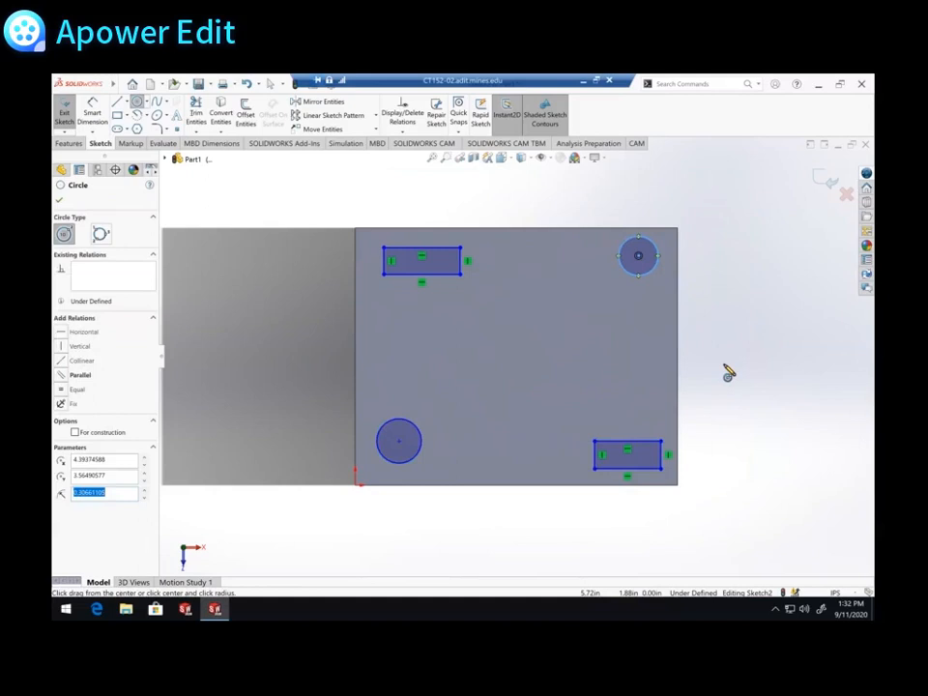
key("Escape")
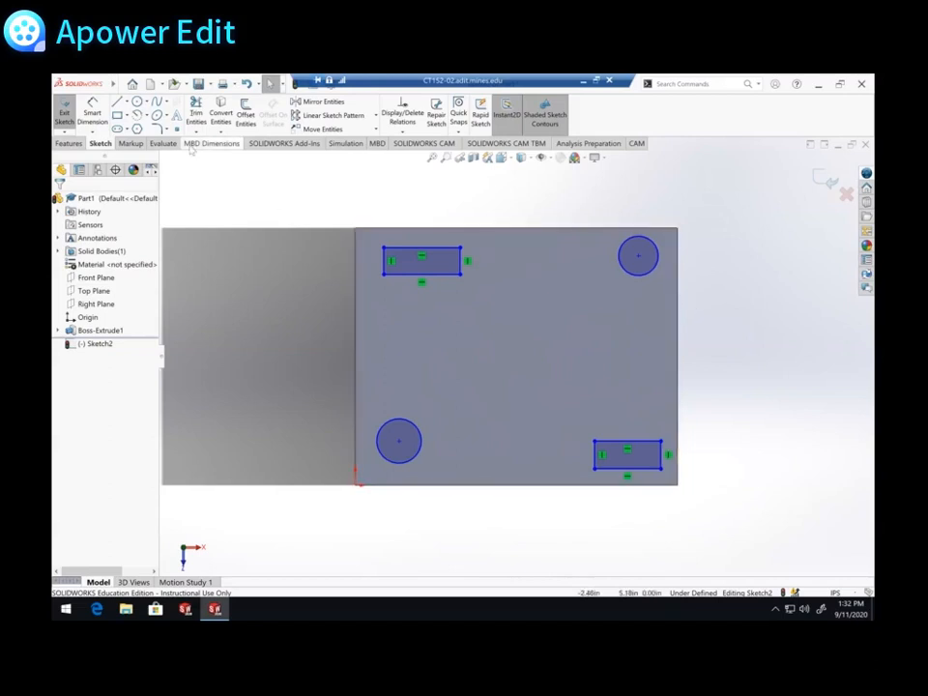
Dimension the diameter of the circle near the face's upper-right corner as 1 in.
left_click(87, 118)
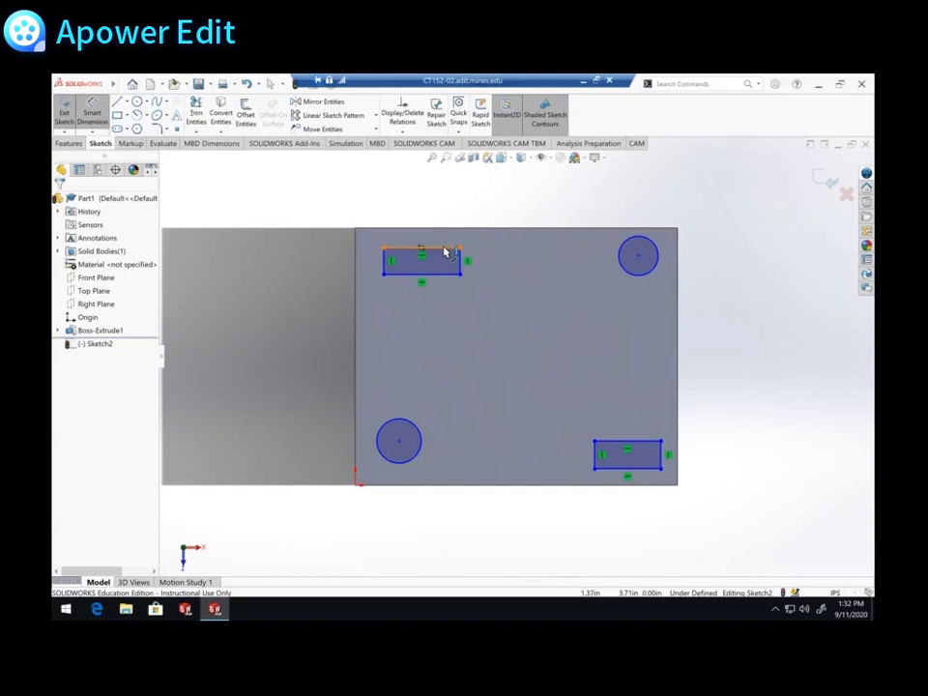
left_click(649, 250)
left_click(716, 198)
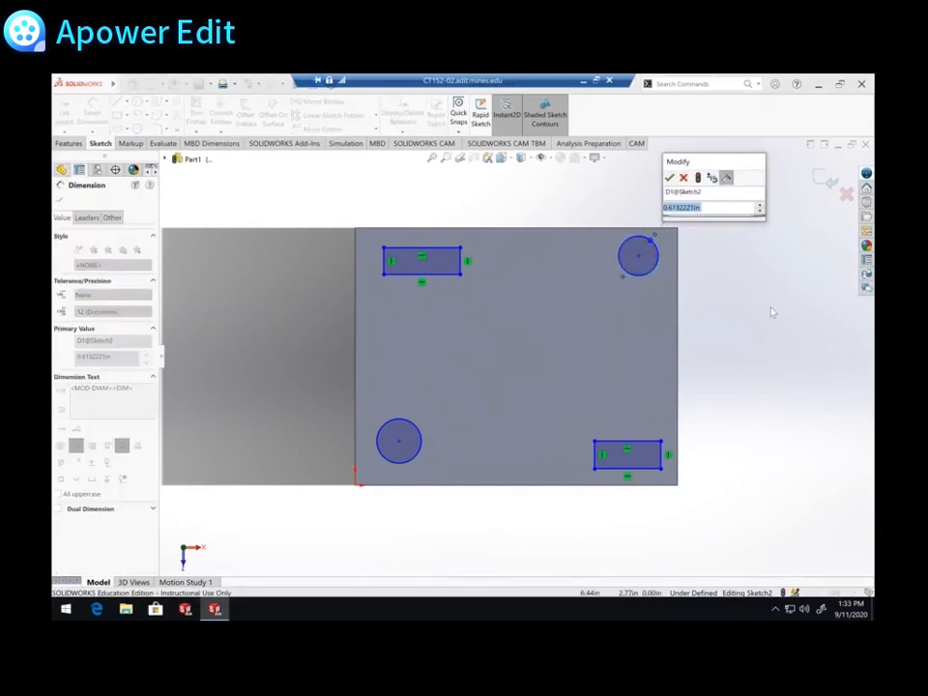
type("1")
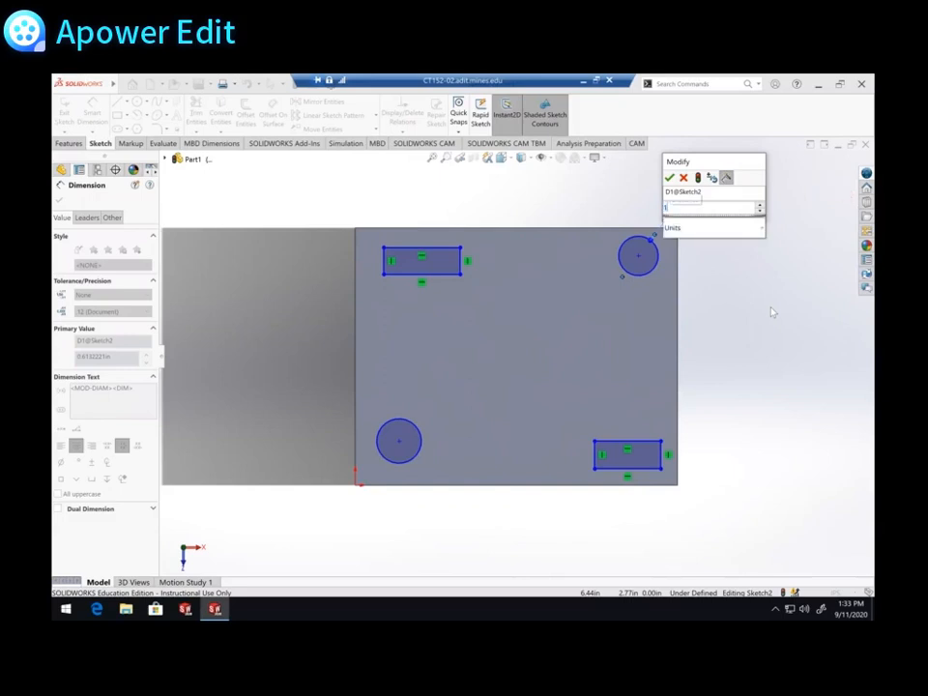
key("Return")
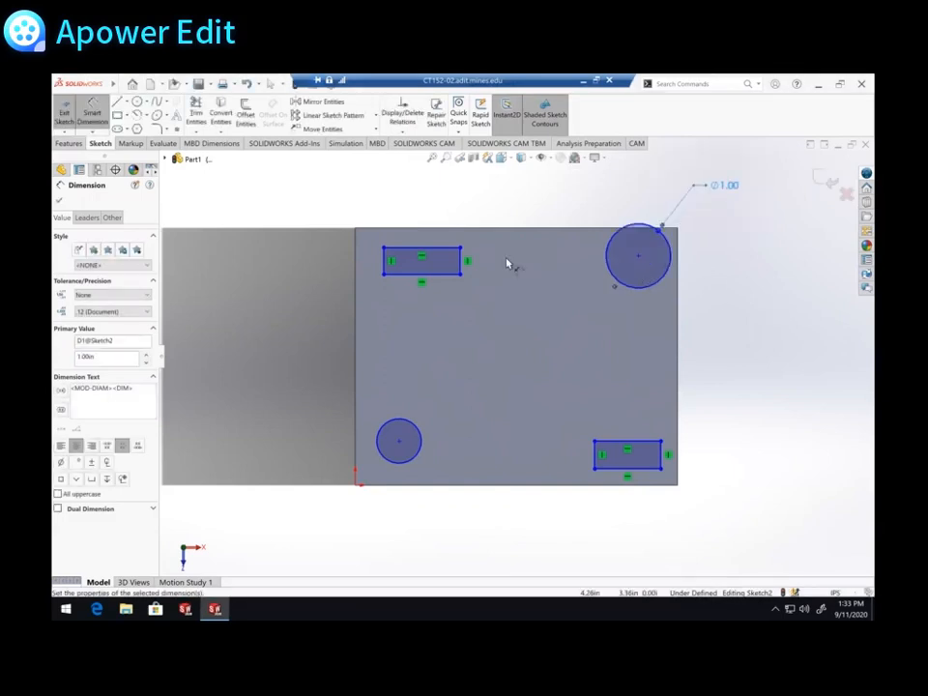
Set the diameter dimension of the upper-right circle to 0.5 in.
double_click(702, 263)
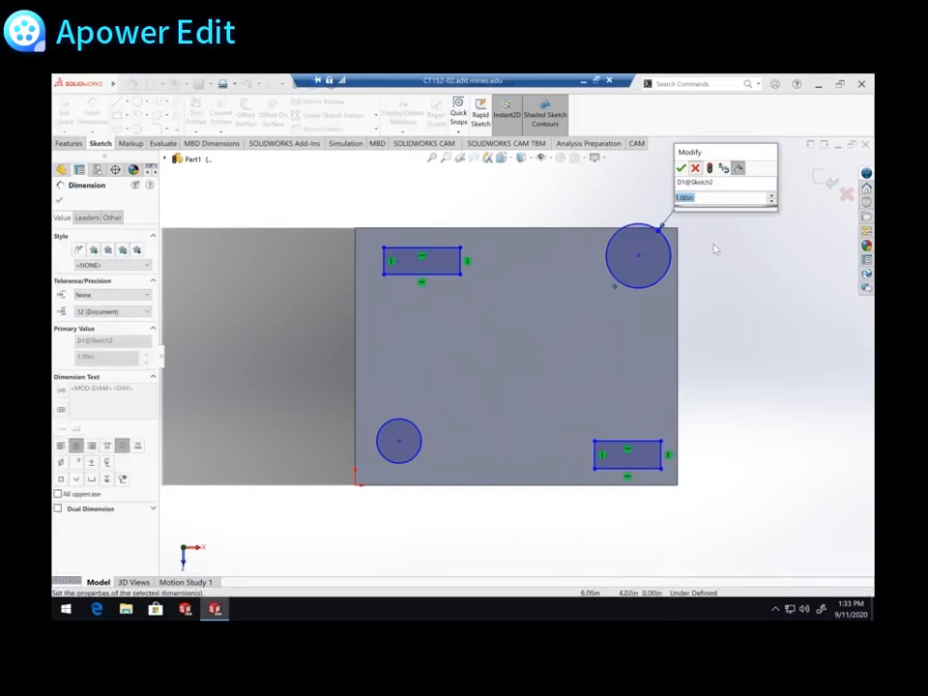
key("Return")
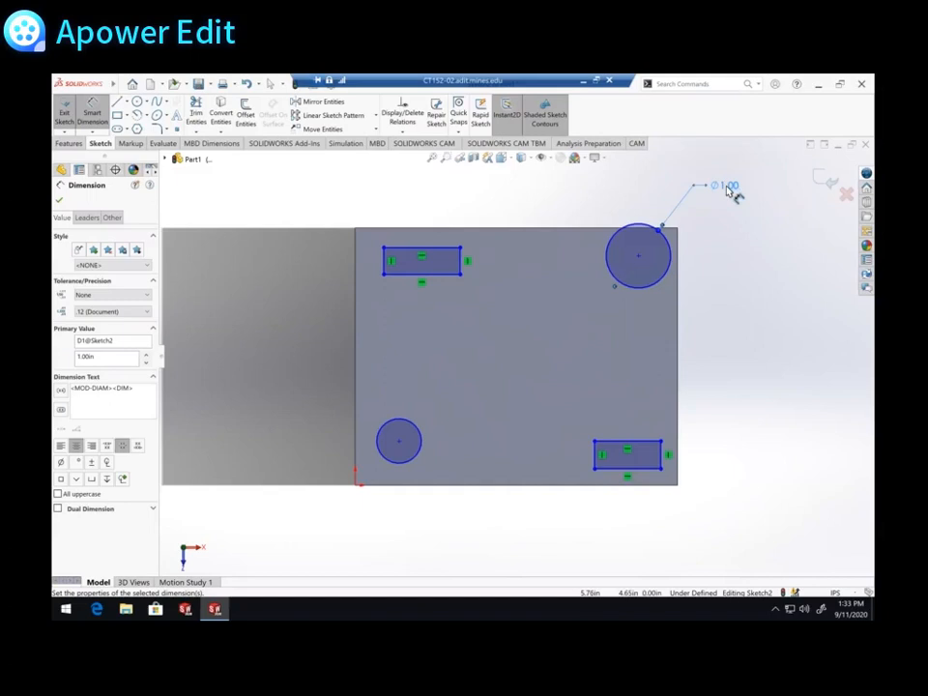
double_click(730, 189)
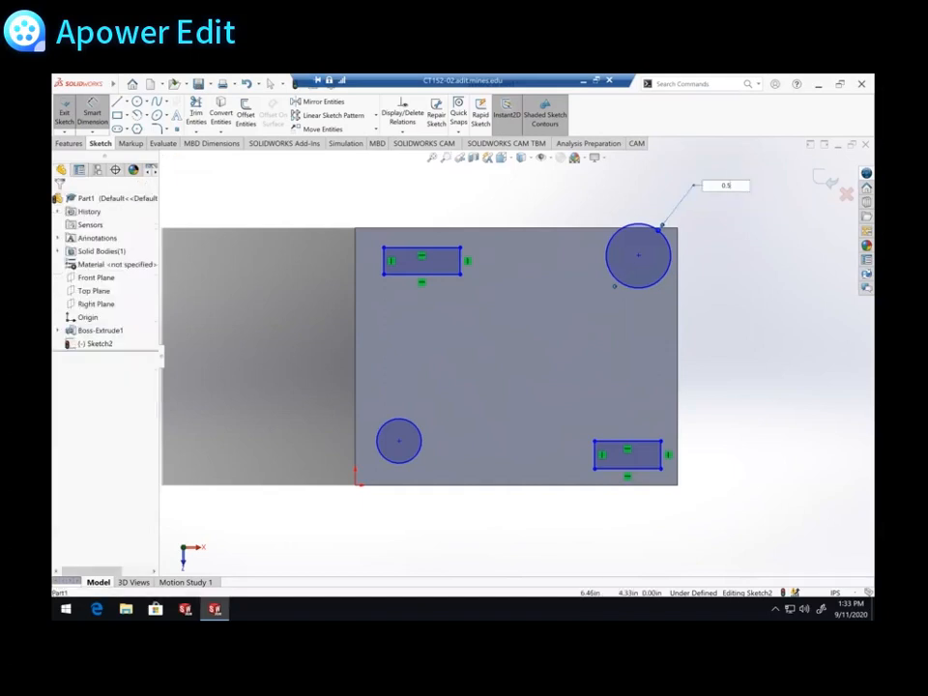
key("Return")
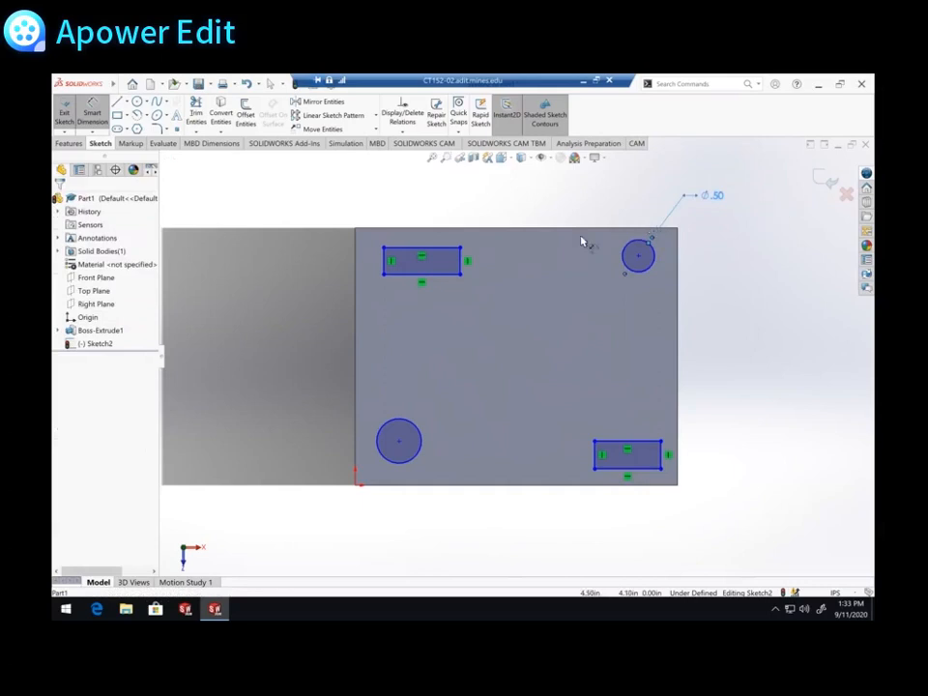
Dimension the upper-left rectangle 2 in long and 0.5 in high.
left_click(400, 253)
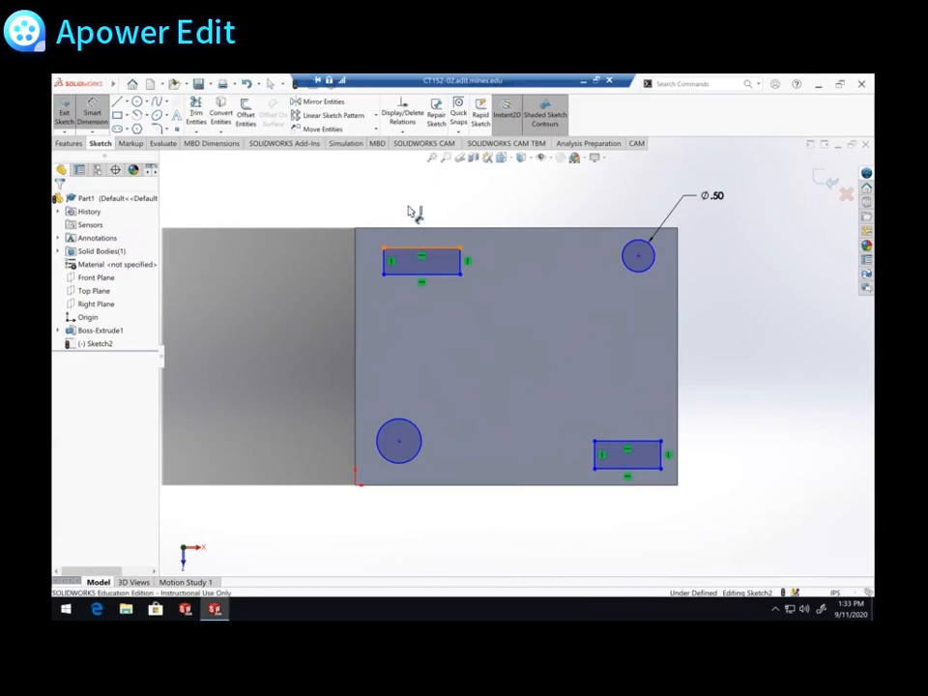
left_click(425, 201)
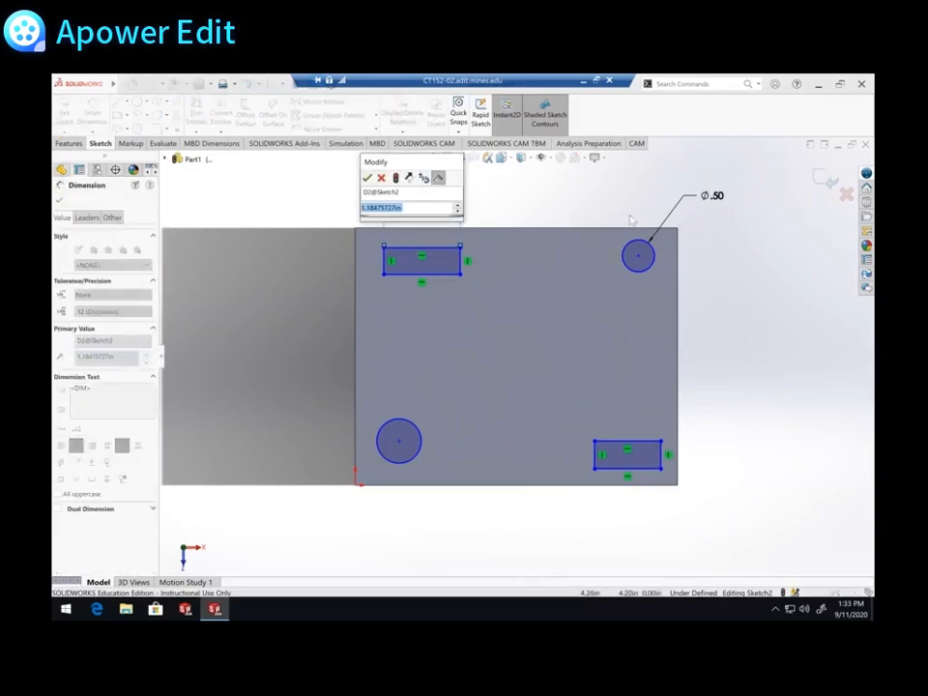
type("1.5")
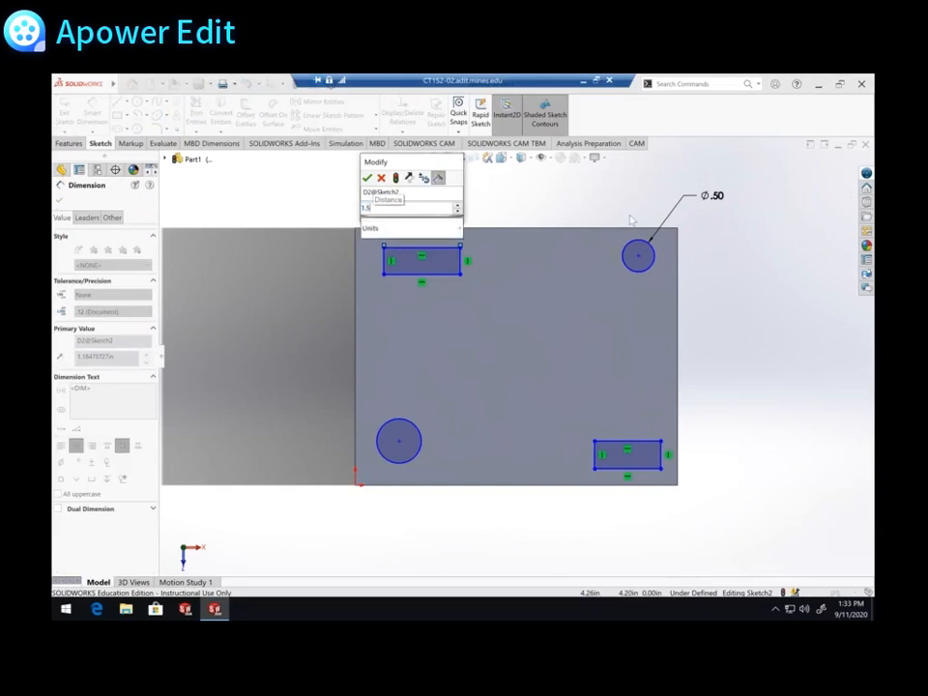
key("Escape")
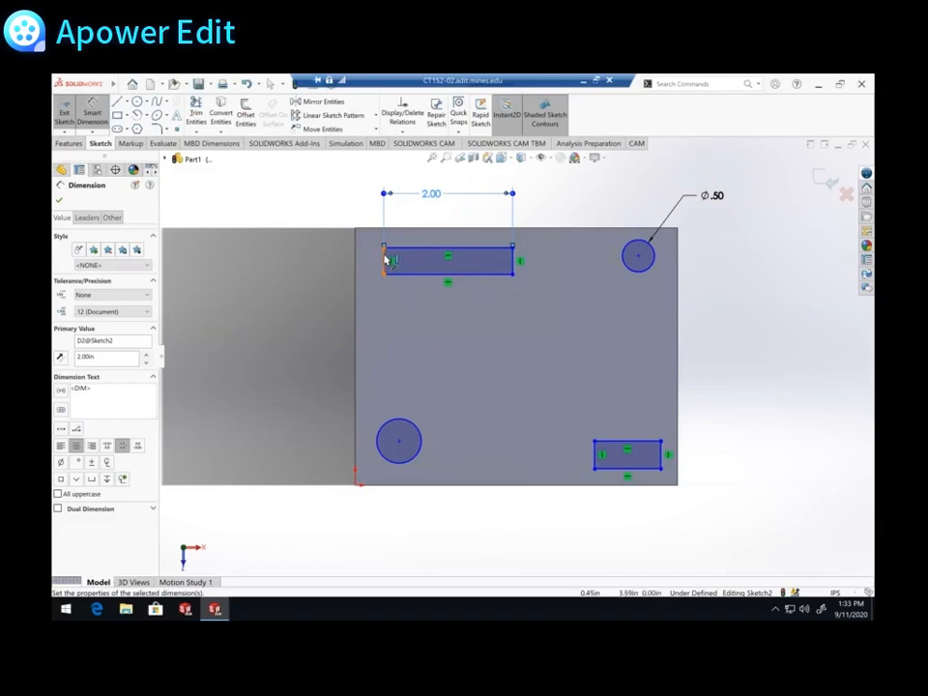
left_click(385, 259)
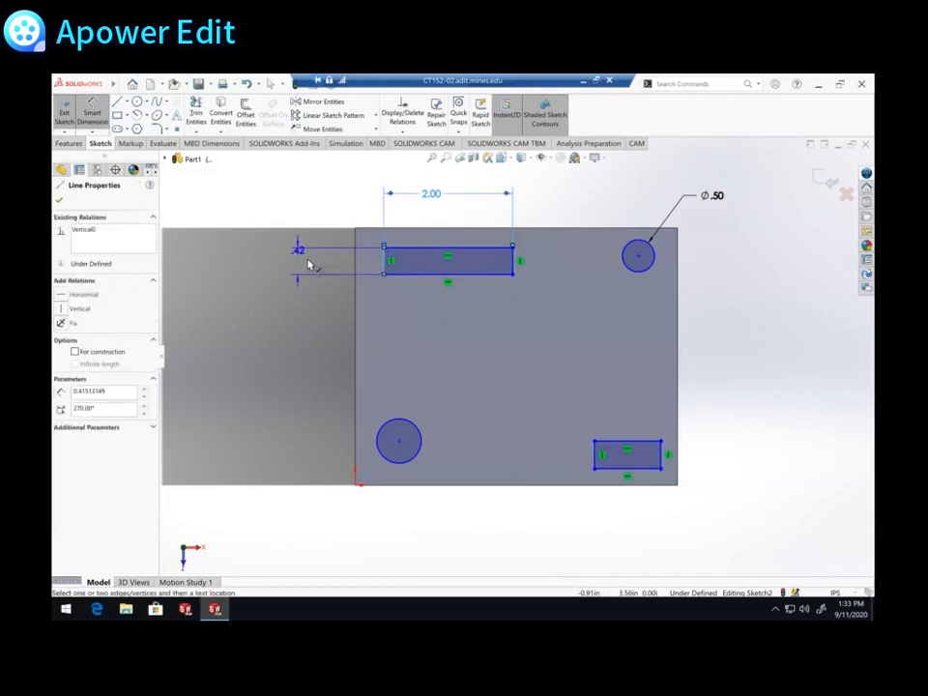
left_click(309, 264)
type("0.5")
key("Return")
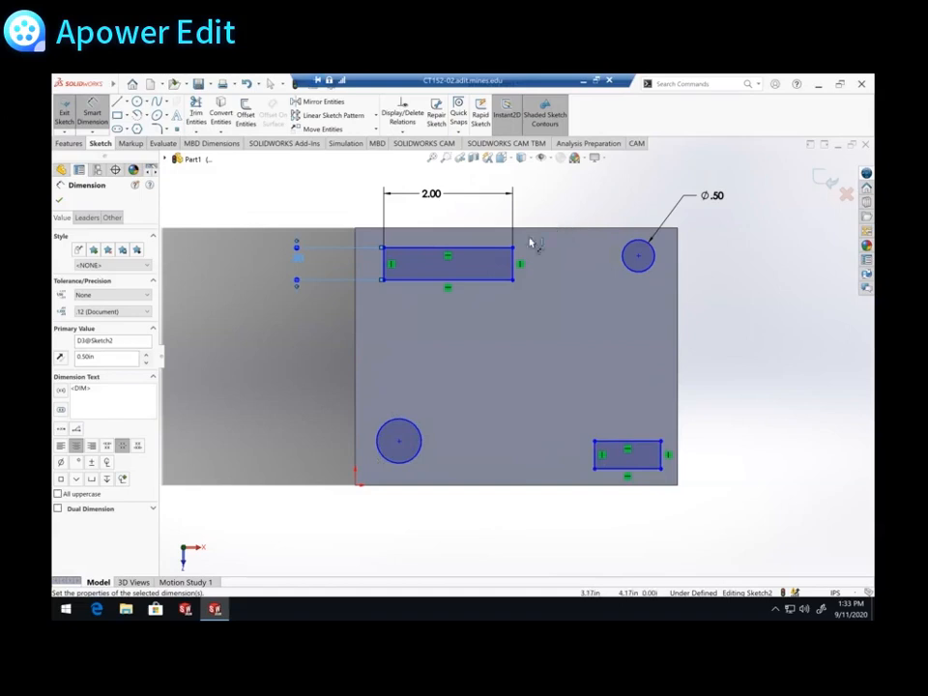
key("Escape")
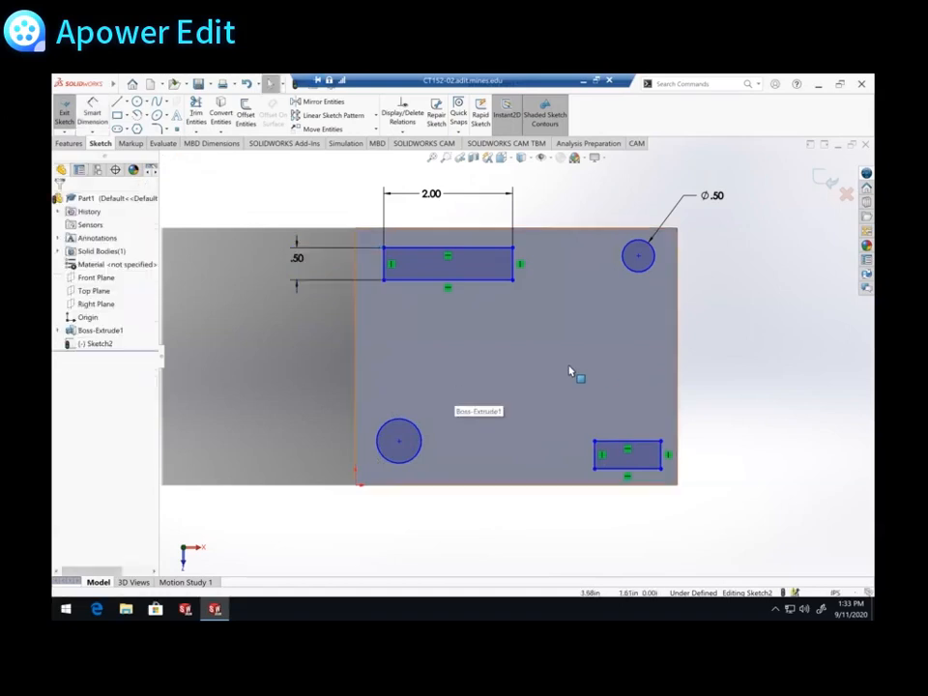
Add an Equal relation between the upper horizontal edges of the two rectangles.
left_click(407, 248)
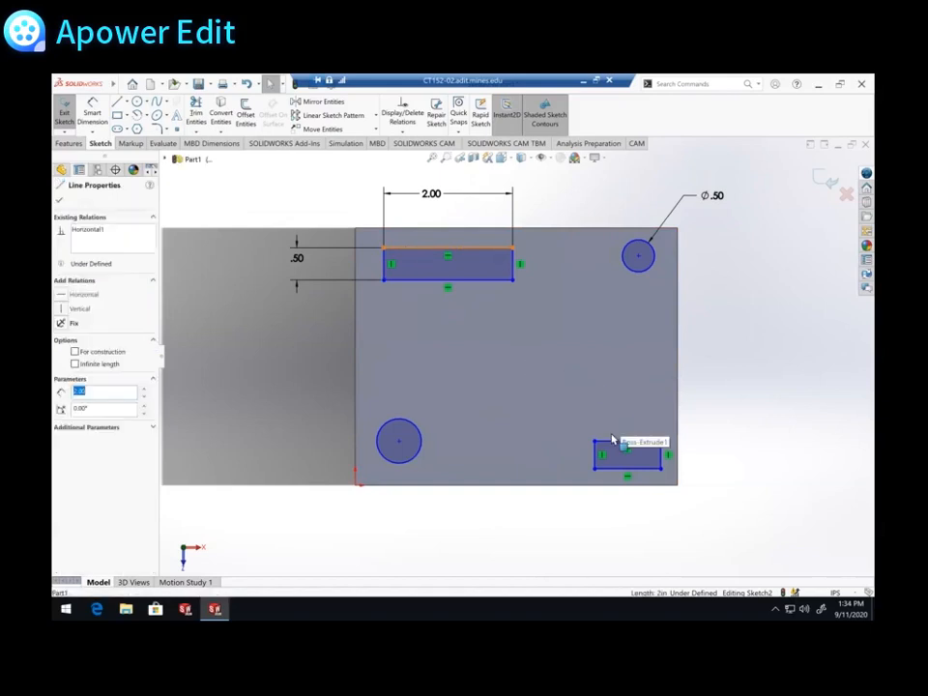
left_click(608, 445)
left_click(609, 444, "ctrl")
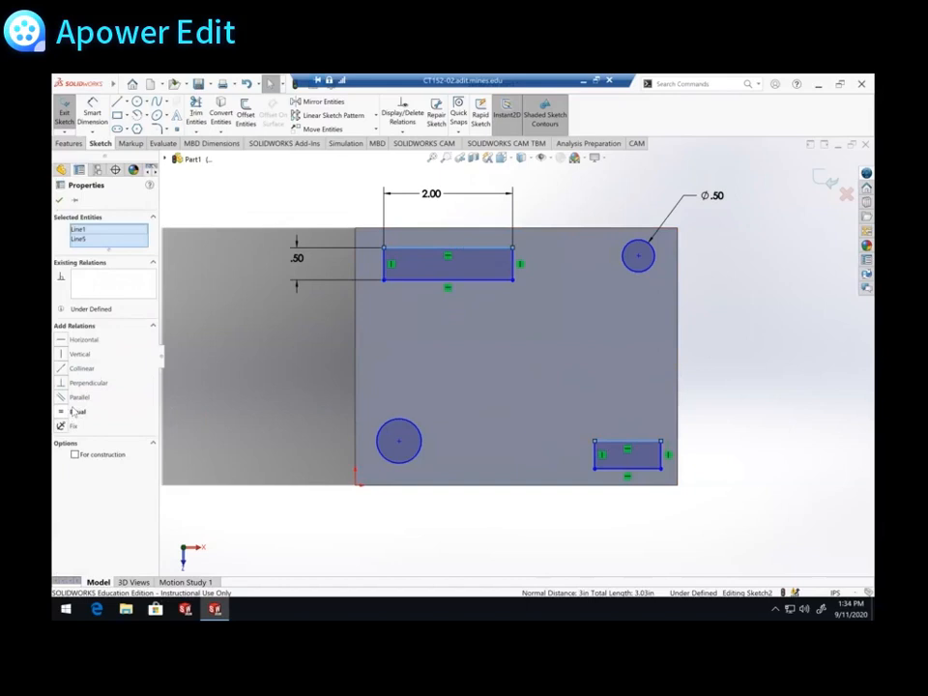
left_click(73, 411)
key("Escape")
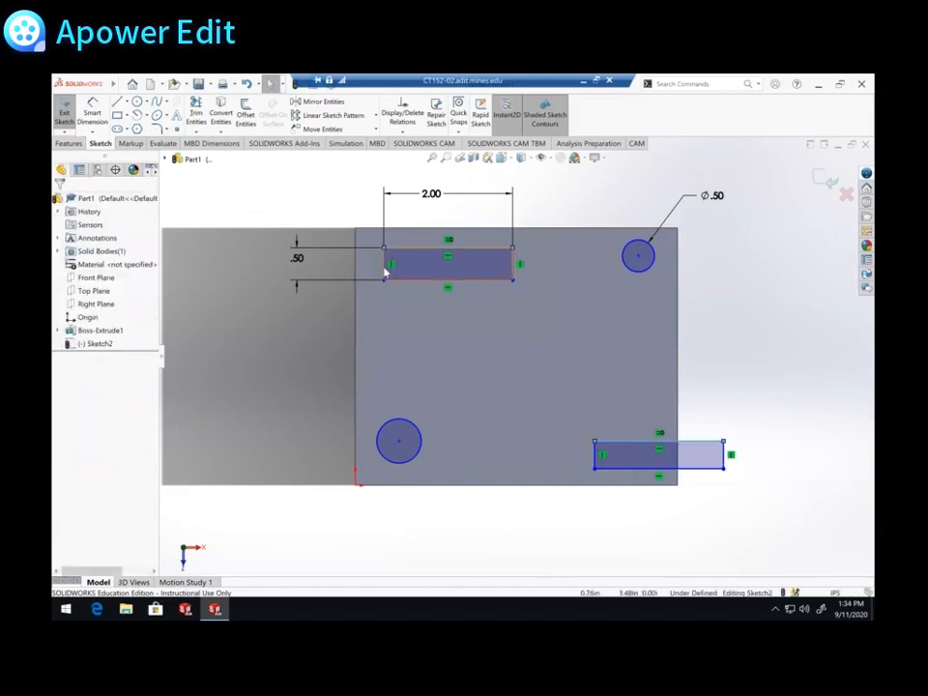
Add an Equal relation between the left vertical edges of the two rectangles.
left_click(595, 451)
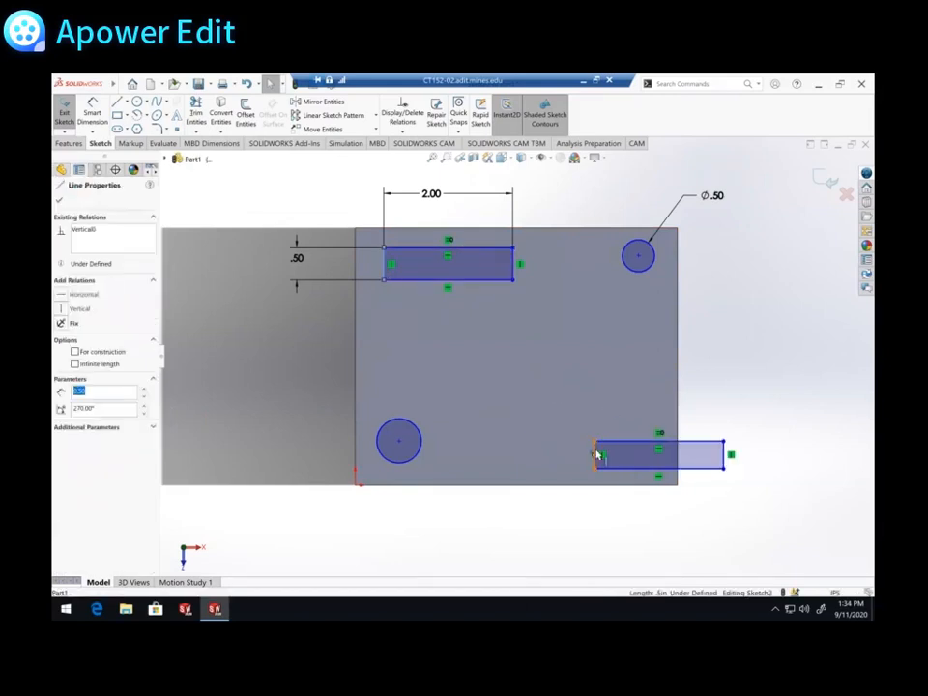
left_click(596, 453, "ctrl")
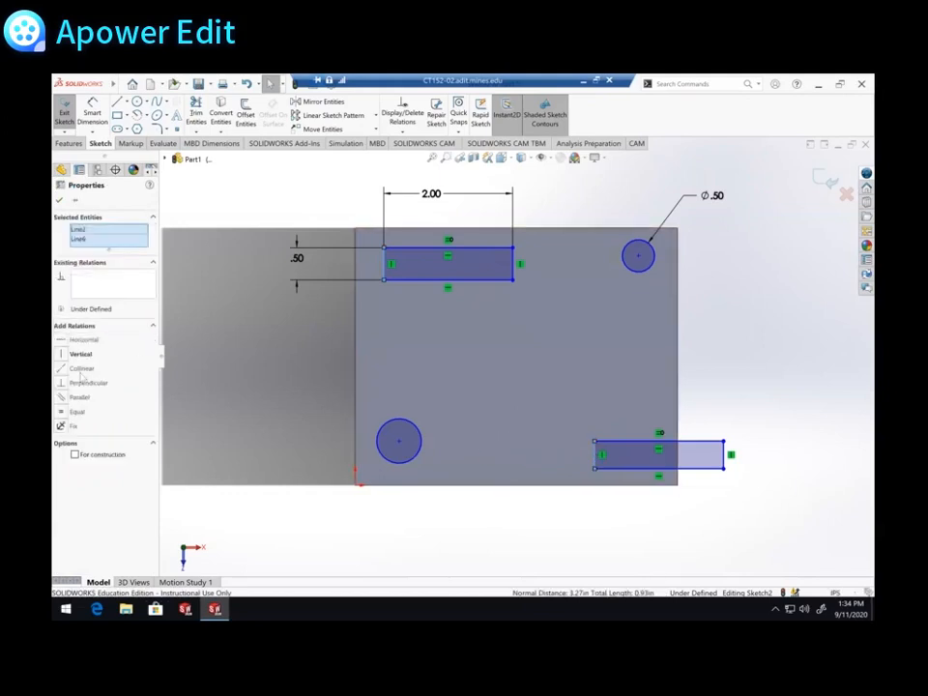
left_click(64, 412)
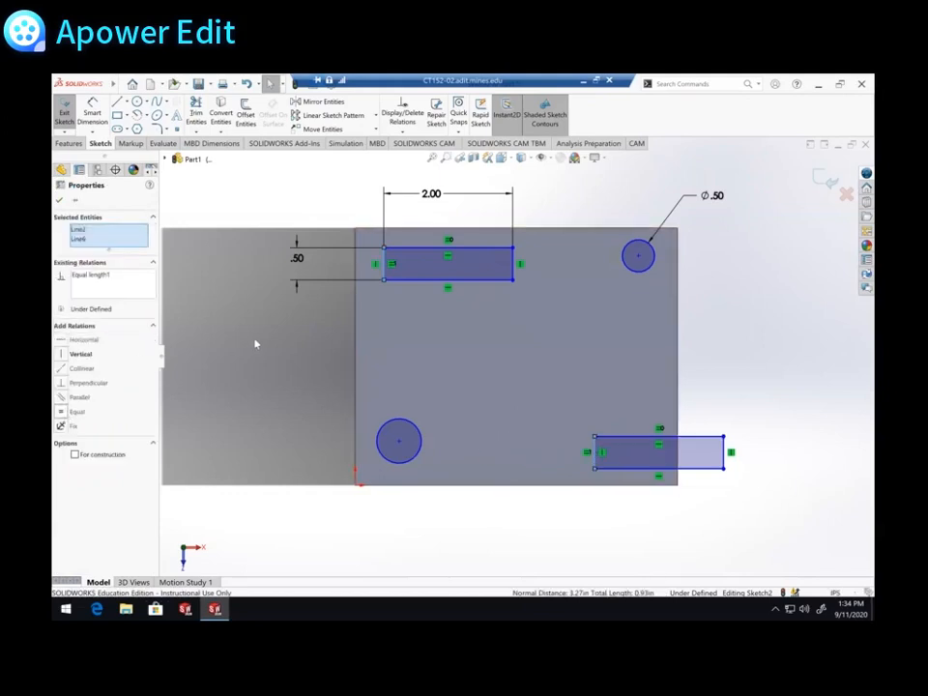
key("Escape")
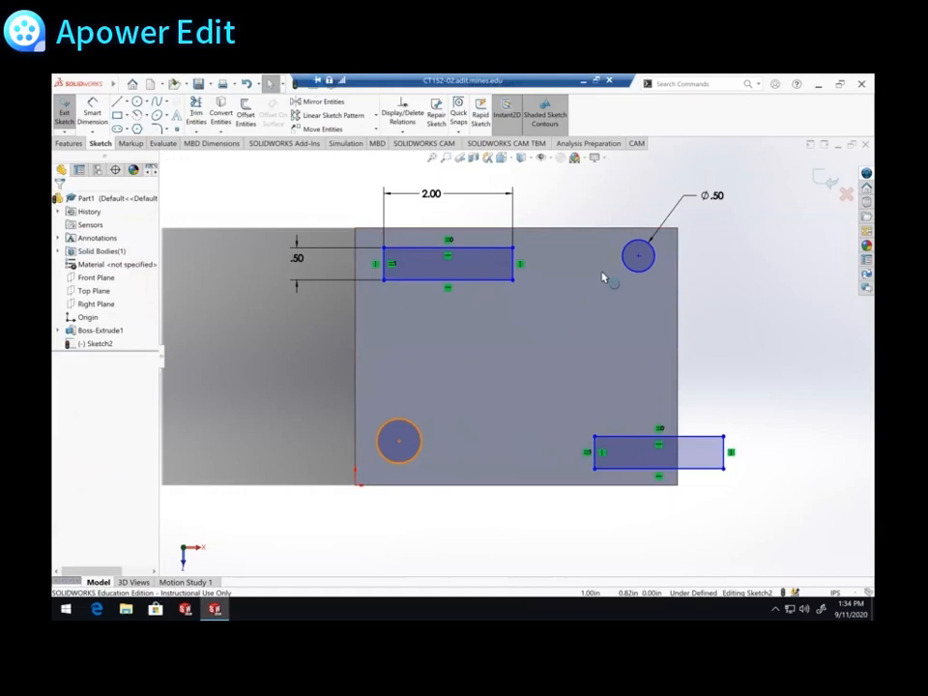
Add an Equal relation between the two circles and move the lower-right rectangle fully inside the face outline.
left_click(626, 270, "ctrl")
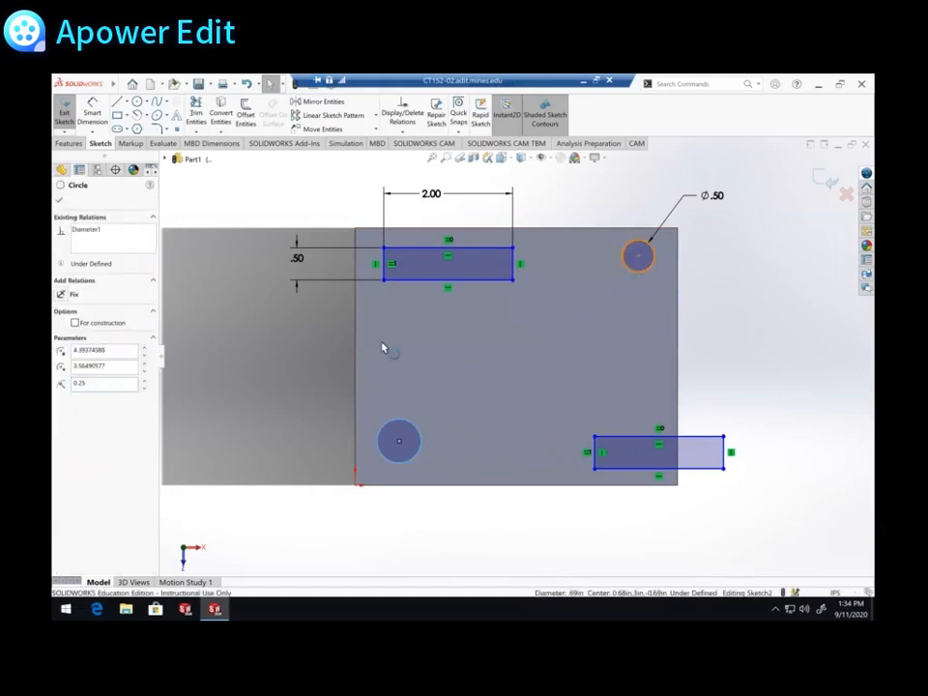
left_click(103, 385)
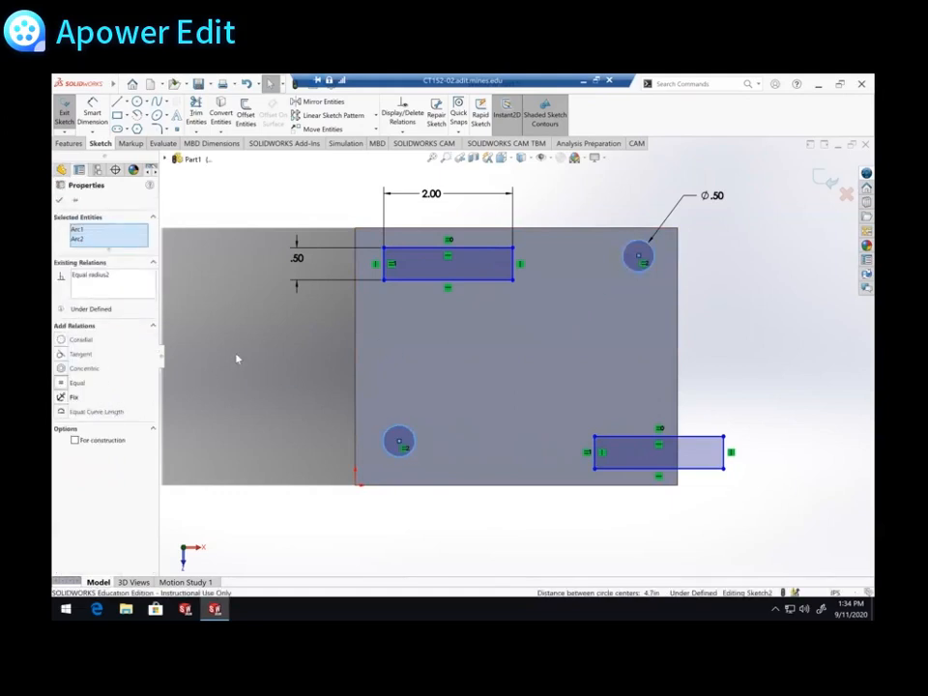
left_click(264, 347)
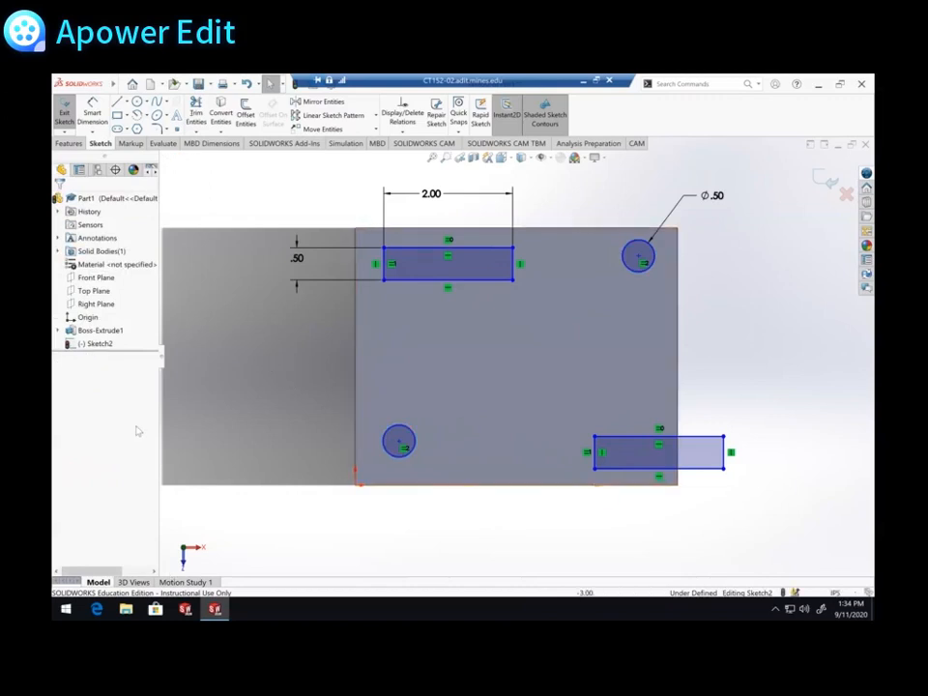
left_click_drag(578, 443, 522, 446)
key("Escape")
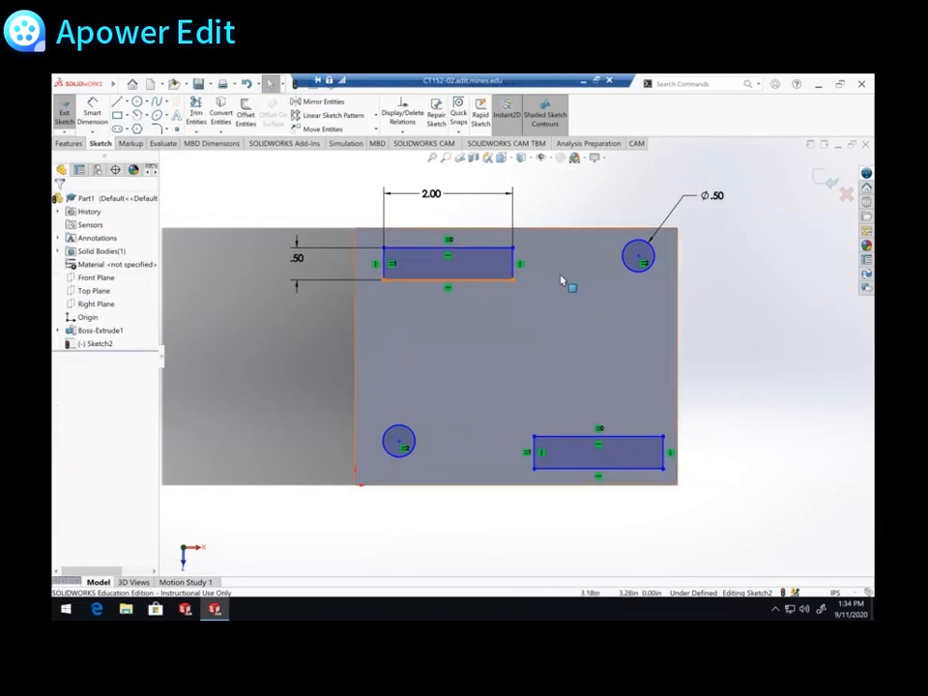
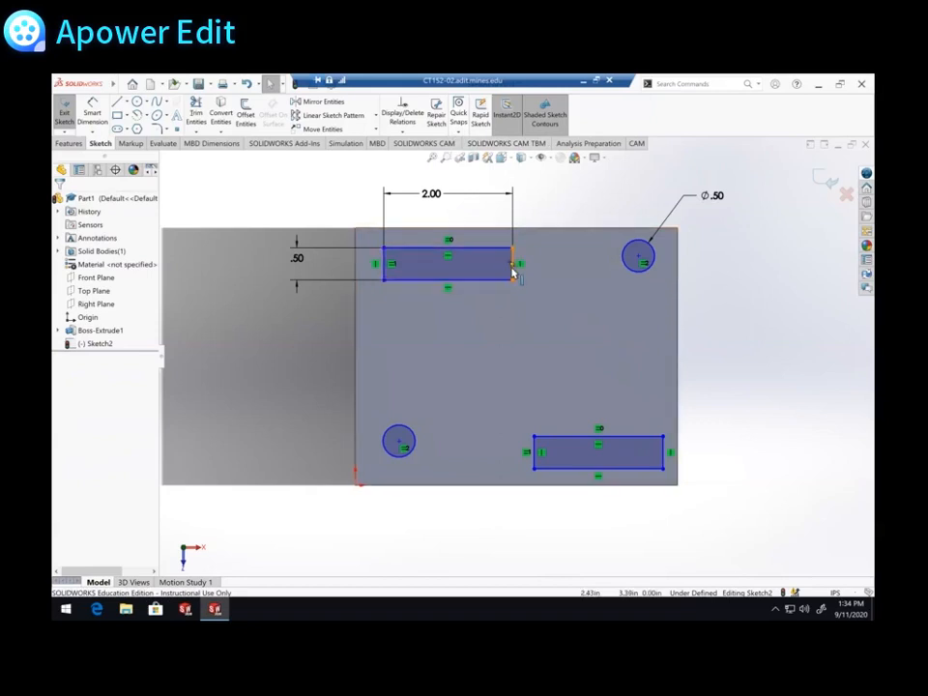
Try to add a second length dimension to the lower edge of the upper-left rectangle.
left_click(94, 112)
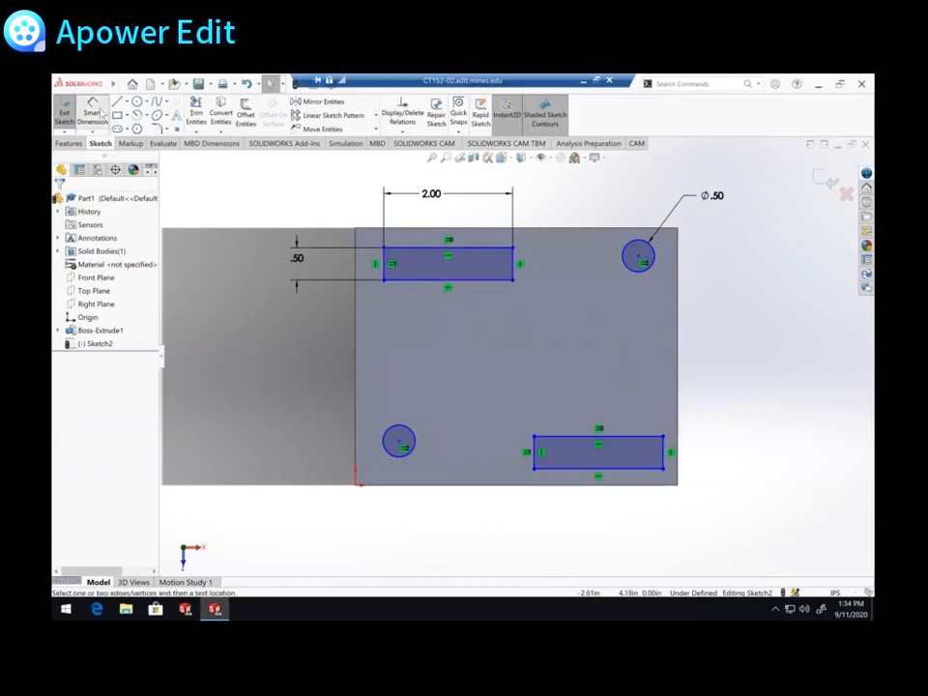
left_click(419, 289)
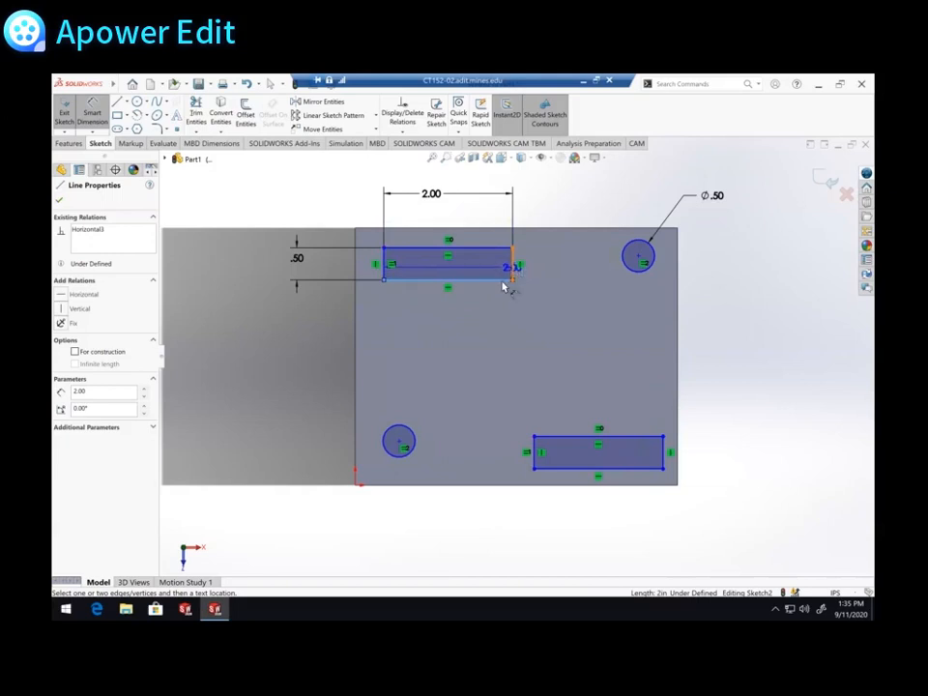
left_click(452, 313)
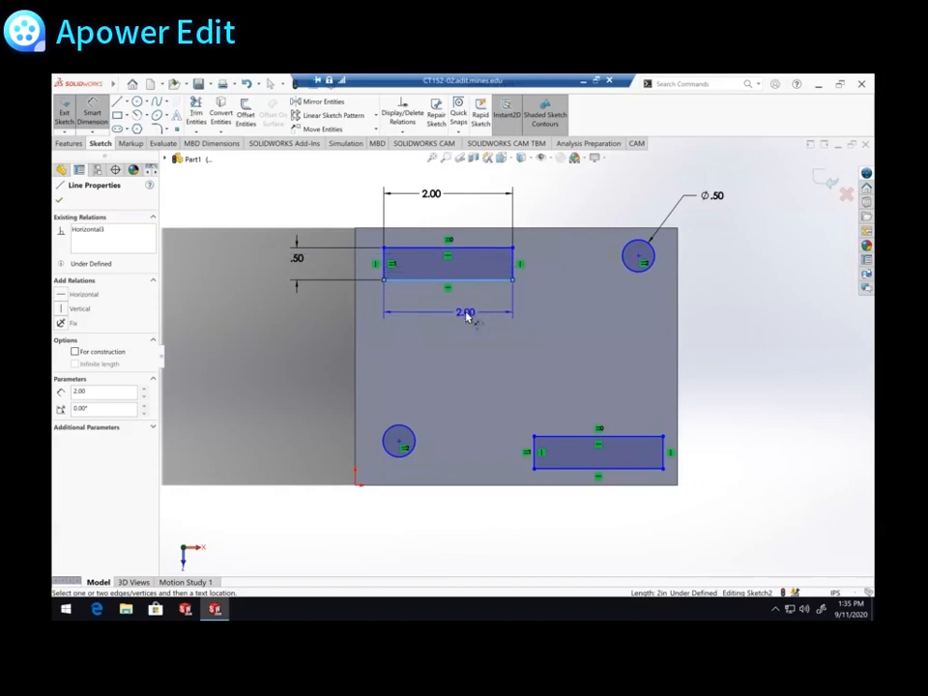
left_click(465, 316)
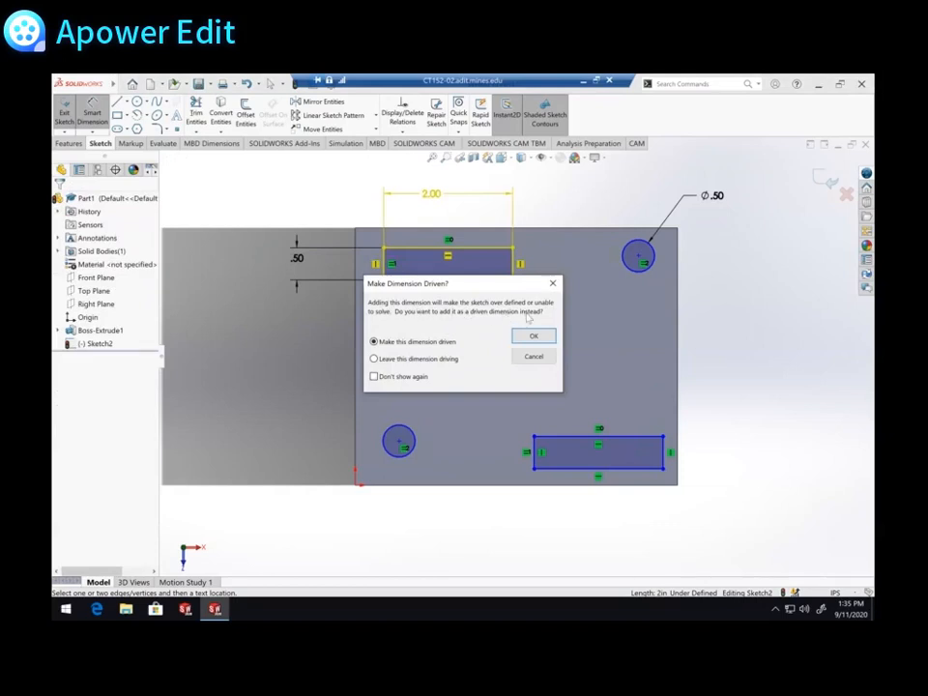
left_click(533, 356)
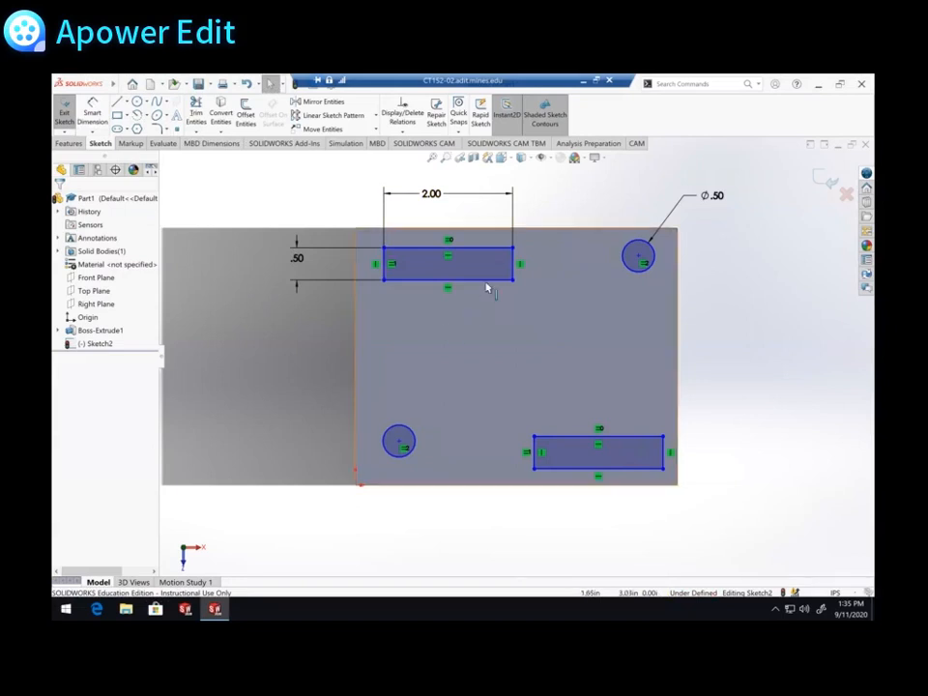
Move the upper-left rectangle slightly closer to the upper edge of the face.
left_click_drag(491, 281, 490, 360)
mouse_move(575, 277)
left_mouse_down()
mouse_move(536, 361)
mouse_move(553, 304)
mouse_move(538, 280)
left_mouse_up()
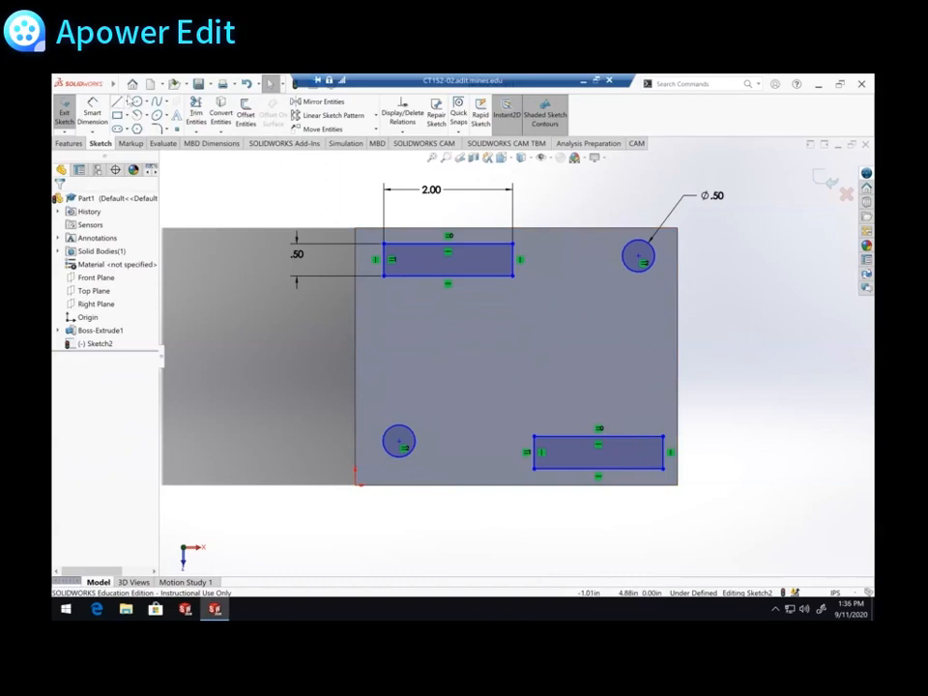
Sketch a slanted centerline about 3.4 in long across the middle of the face and delete it.
left_click(127, 101)
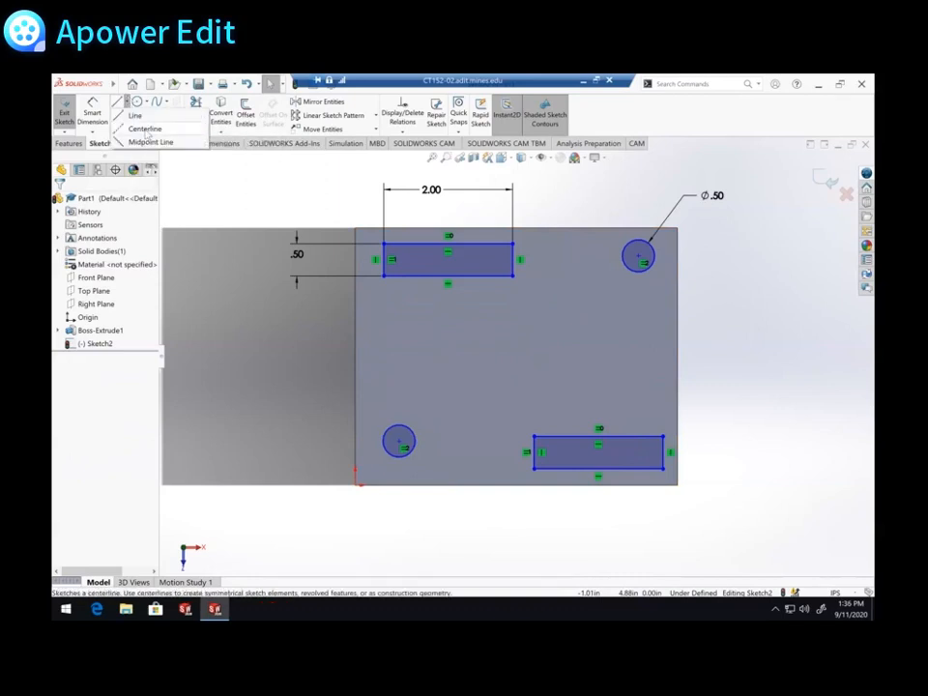
left_click(141, 136)
left_click(422, 360)
left_click(639, 326)
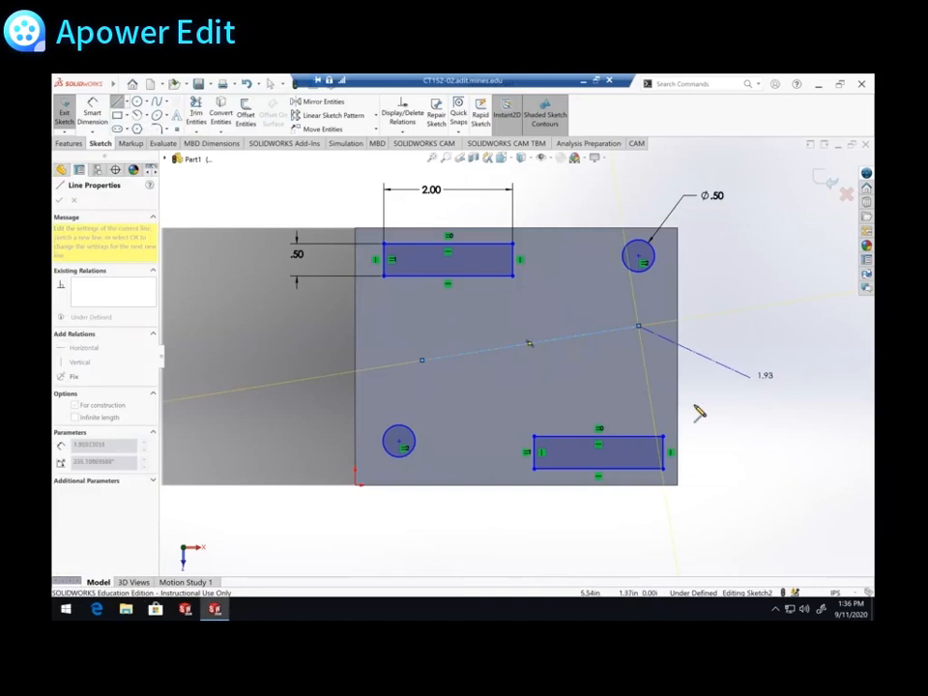
key("Escape")
key("Escape")
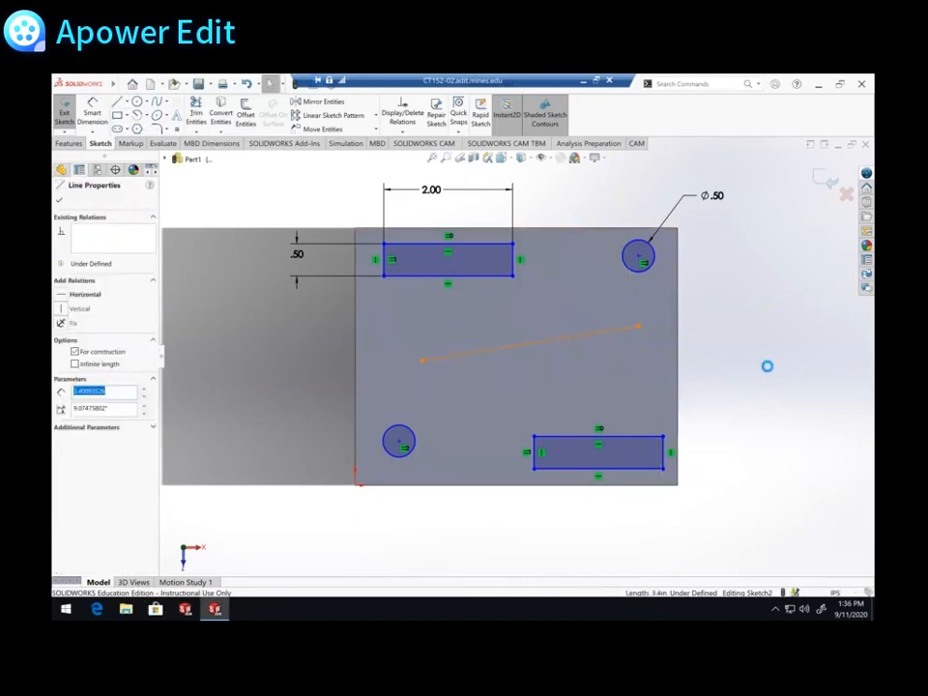
key("Delete")
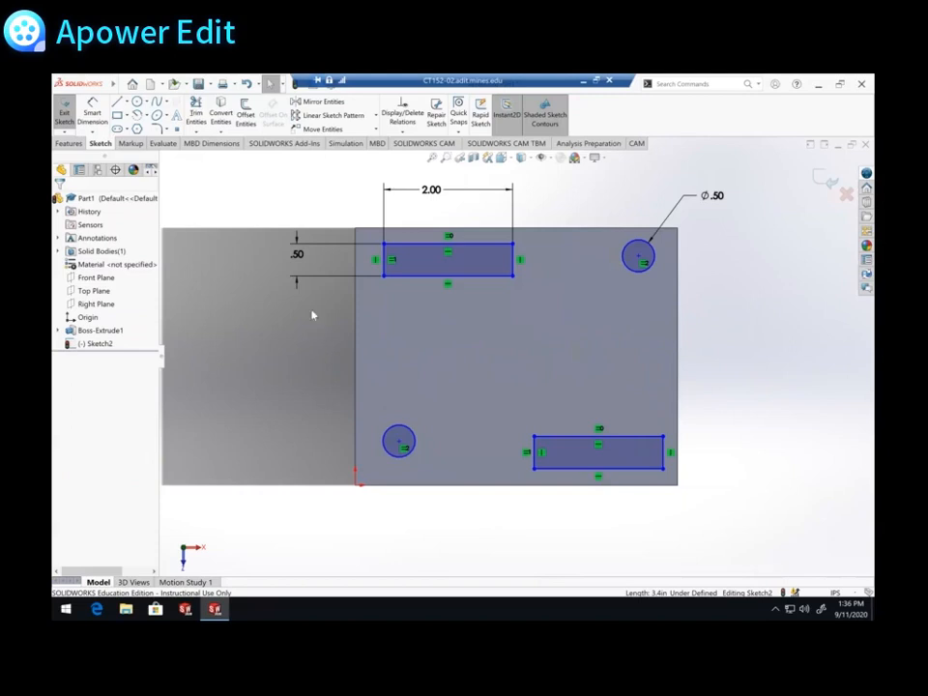
Add a Horizontal relation between the lower-left circle's centre and the lower-left corner of the lower-right rectangle.
left_click(398, 441)
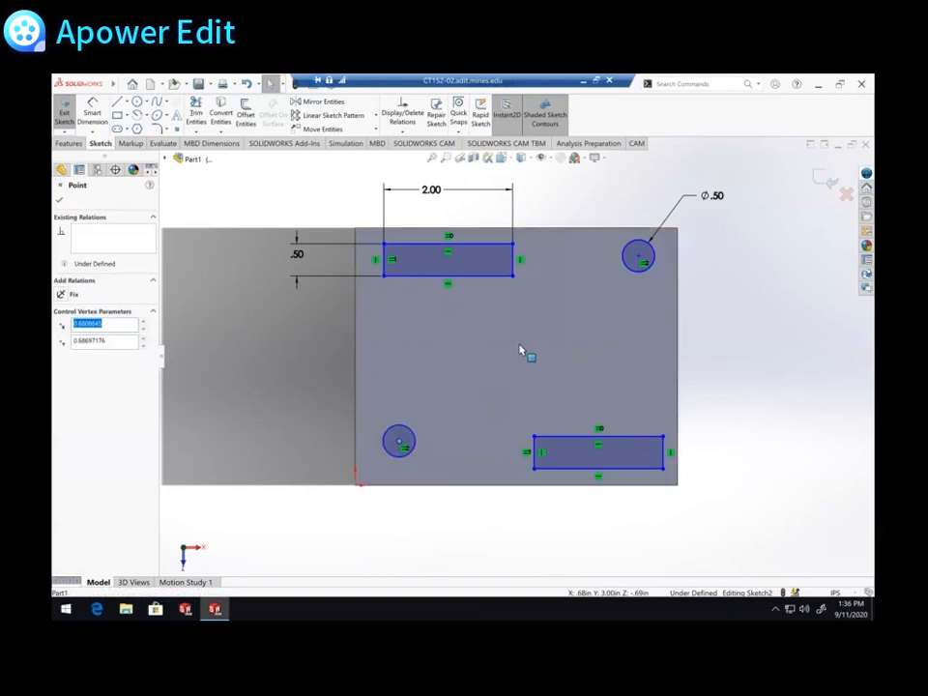
left_click(535, 469, "ctrl")
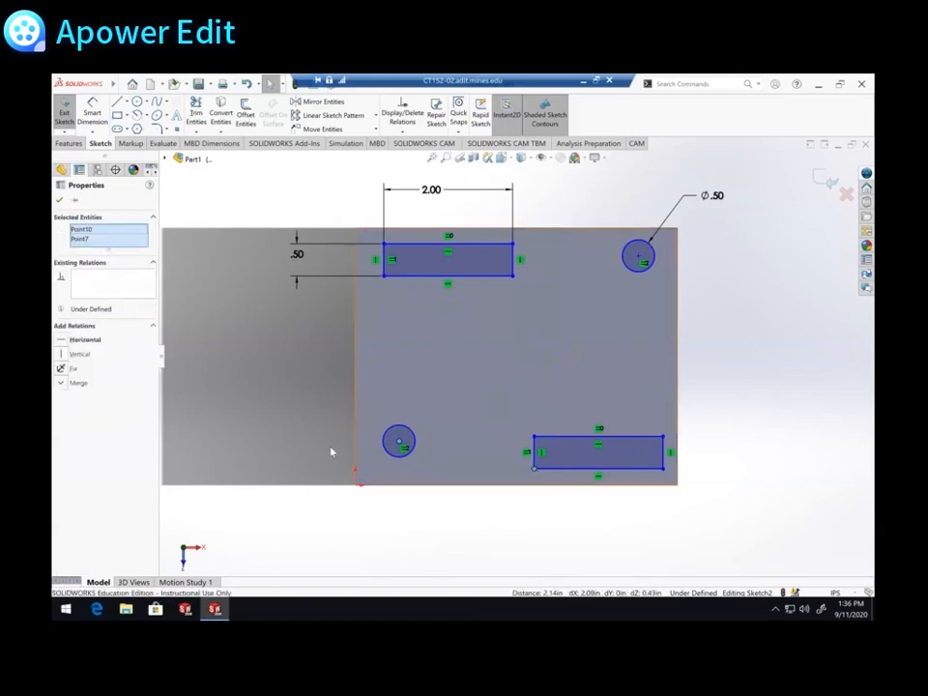
left_click(93, 344)
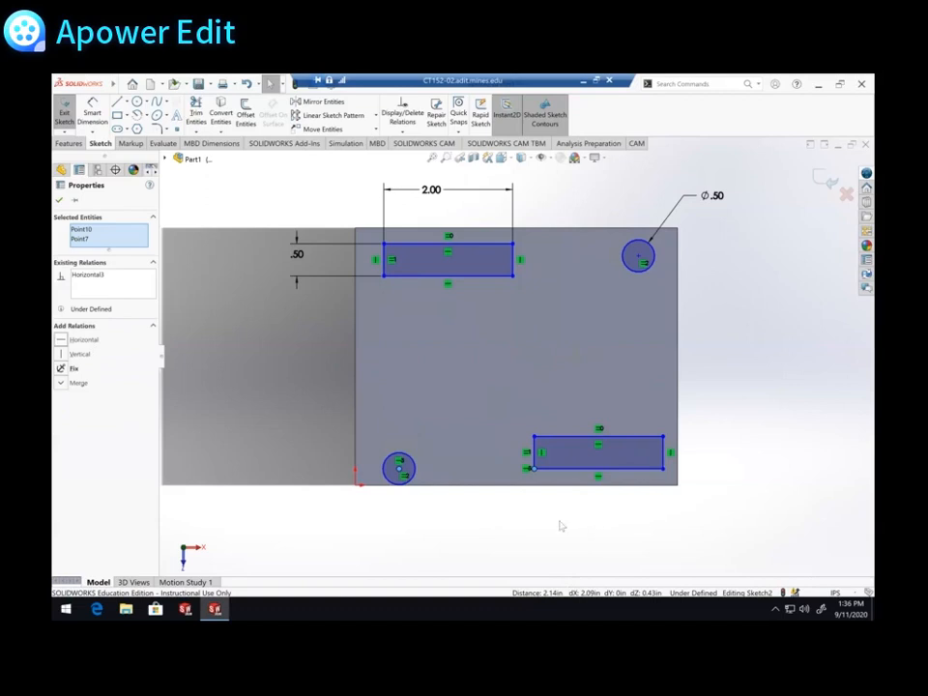
Add a Vertical relation between the lower-left circle's centre and the lower-left corner of the upper-left rectangle.
left_click(535, 471)
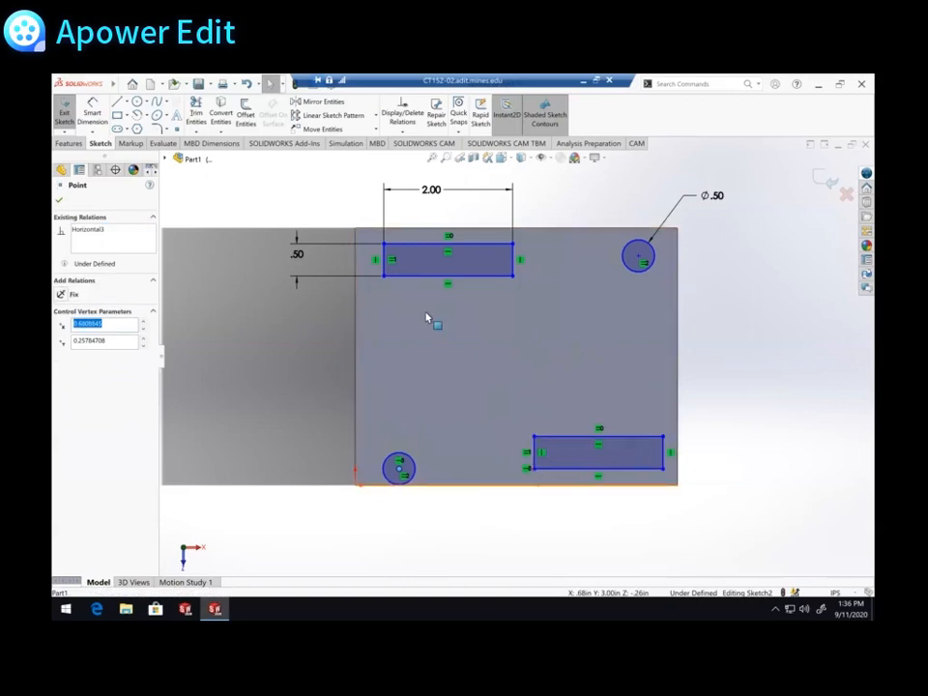
left_click(385, 277, "ctrl")
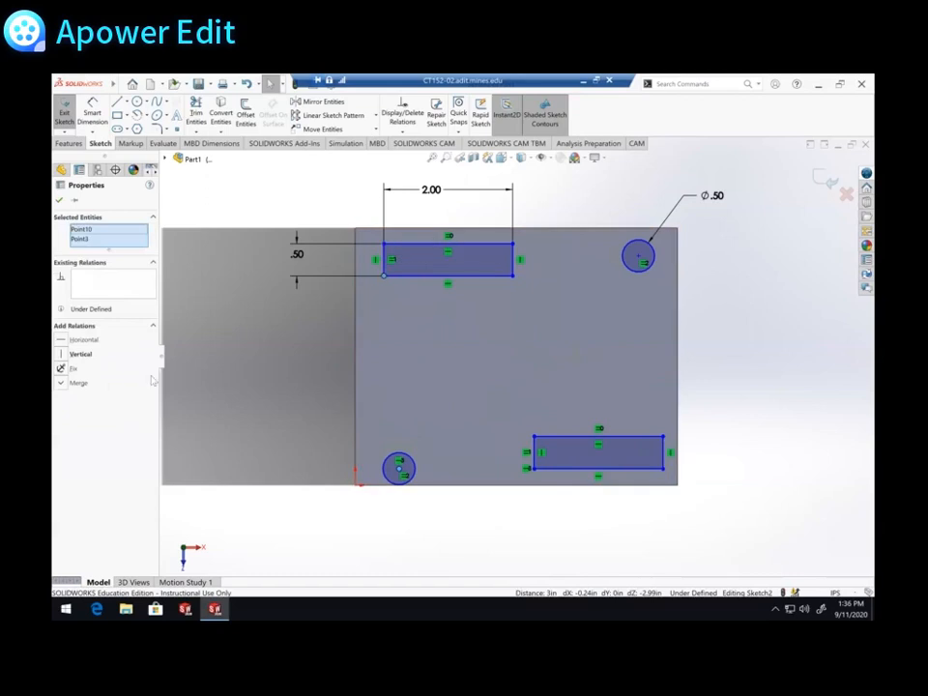
left_click(80, 355)
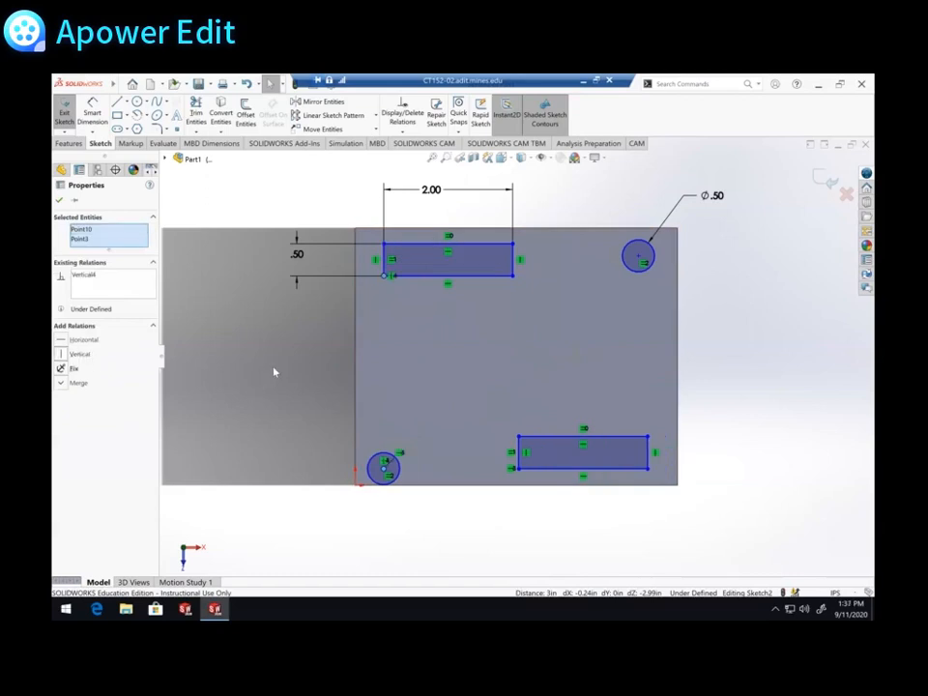
left_click(253, 419)
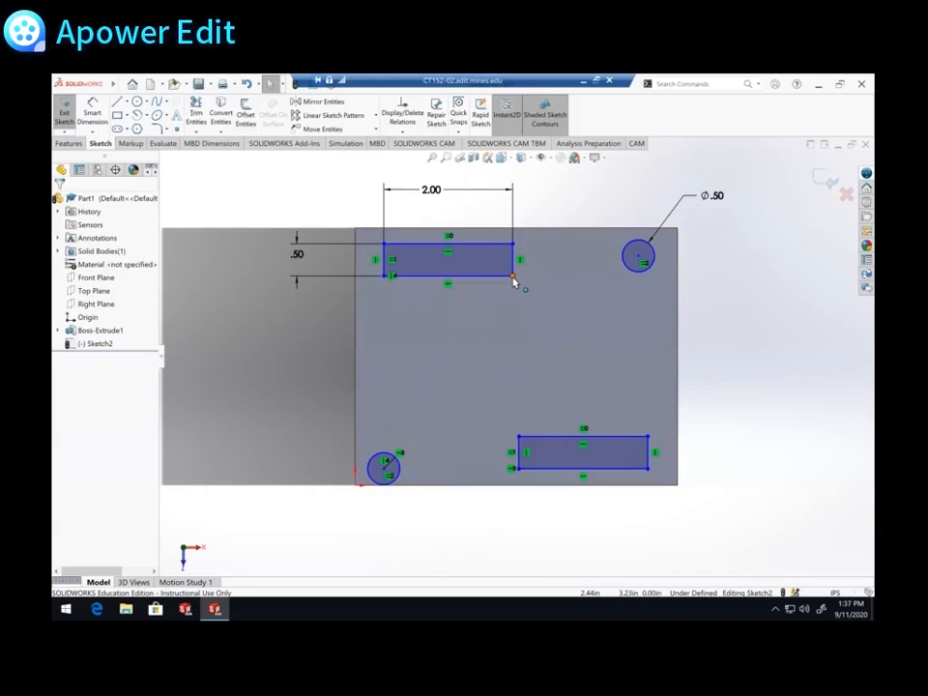
Add a Horizontal relation between the upper-right circle's centre and the lower-right corner of the upper-left rectangle.
left_click(639, 256, "ctrl")
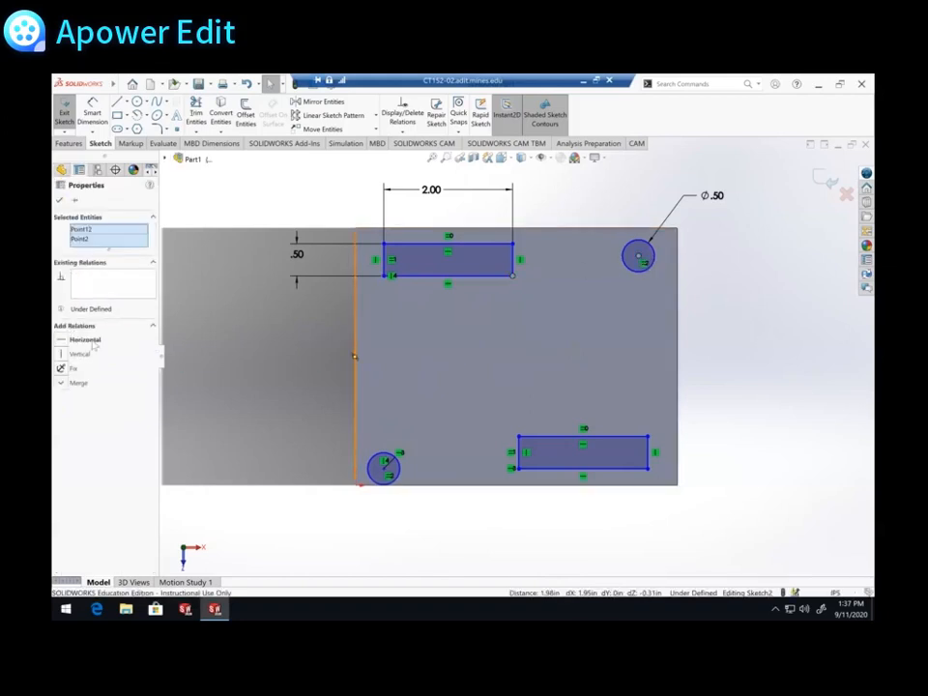
left_click(87, 340)
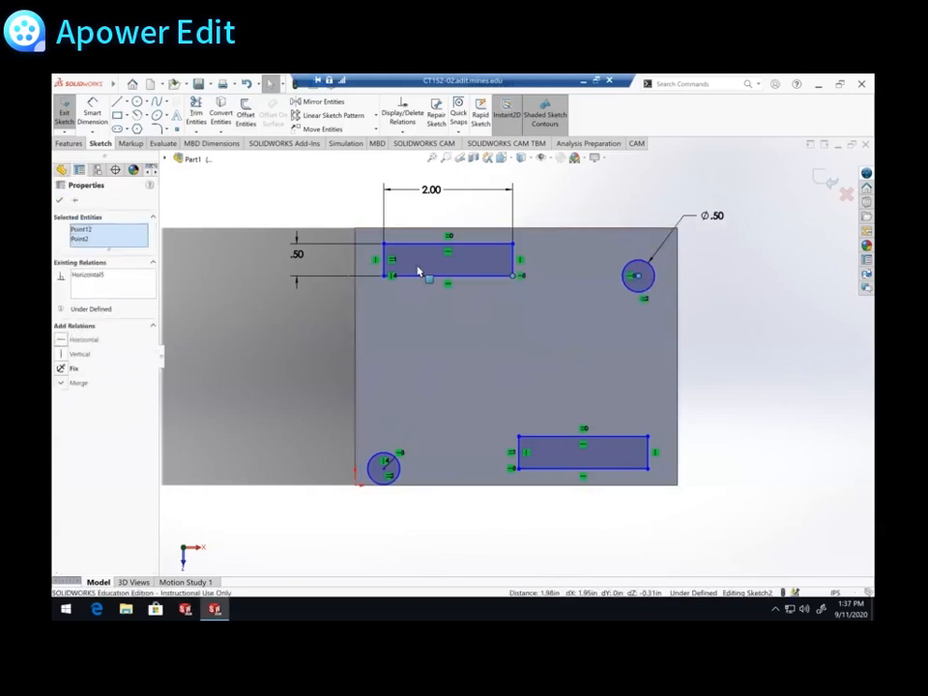
Add a Vertical relation between the upper-right circle's centre and the upper-right corner of the lower-right rectangle.
left_click(516, 276)
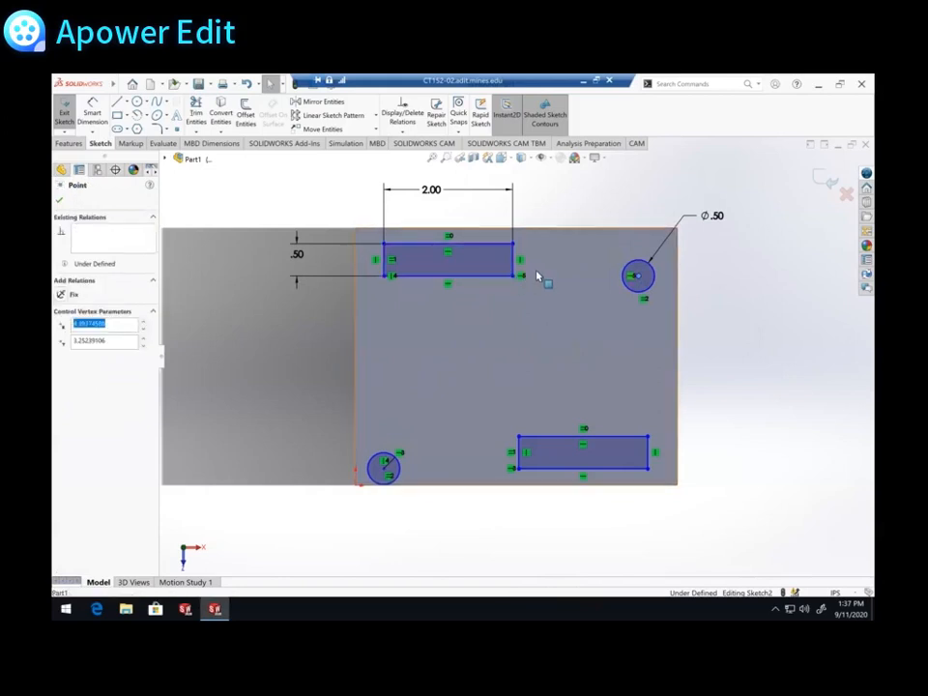
left_click(648, 437)
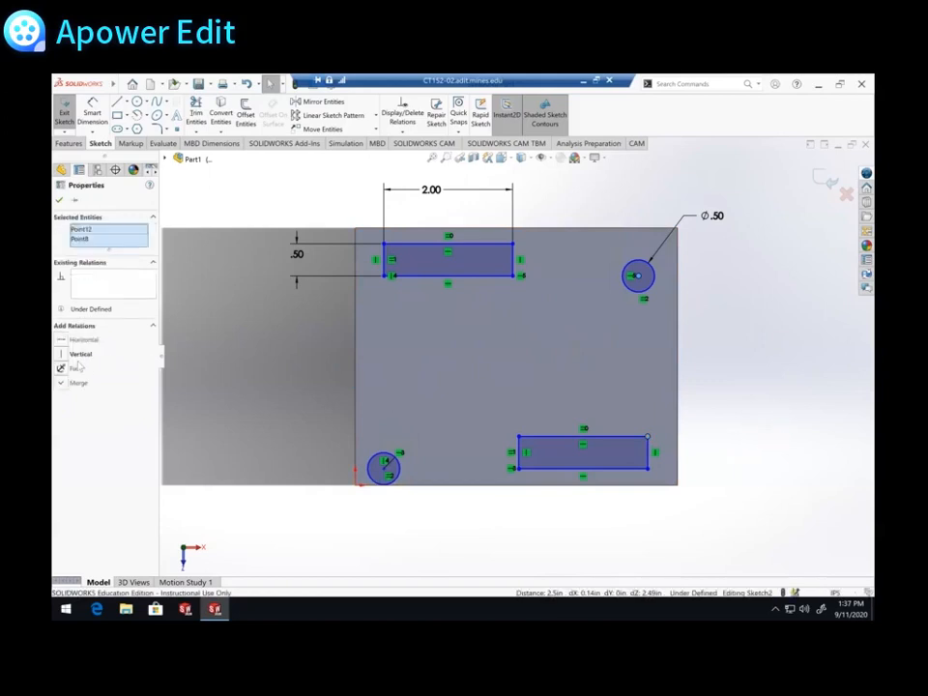
left_click(78, 354)
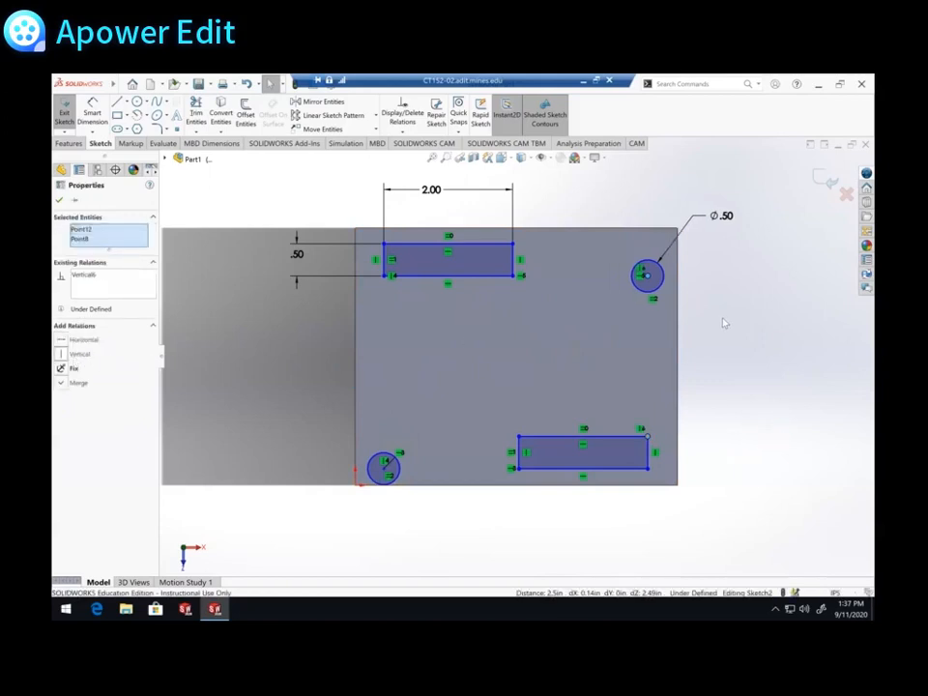
left_click(728, 316)
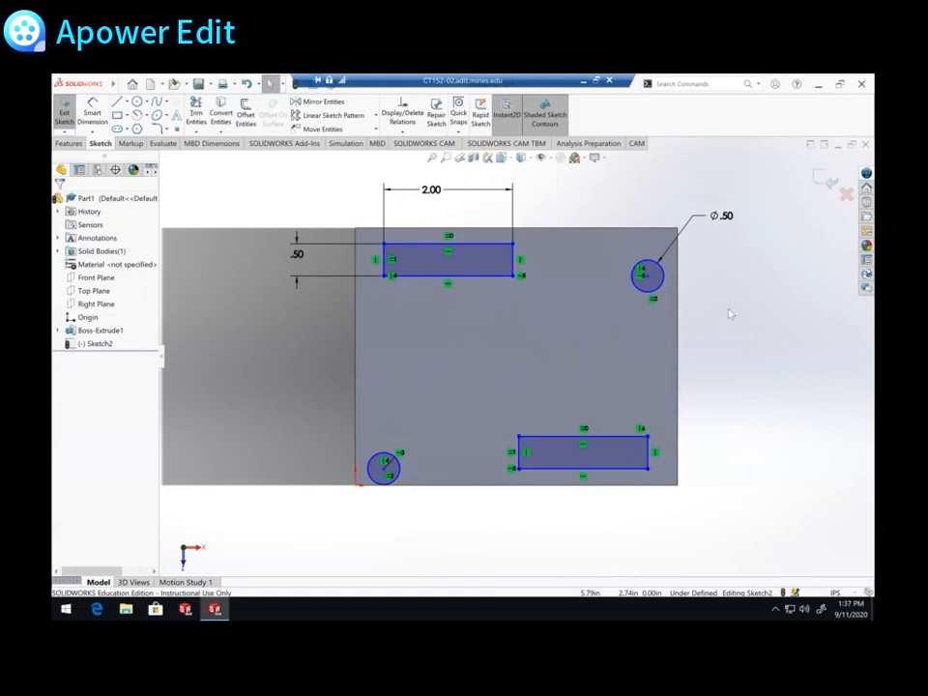
Replace the upper-right circle's Horizontal relation with one between its centre and the upper-right corner of the upper-left rectangle.
left_click(646, 274)
left_click(769, 334)
left_click(648, 276)
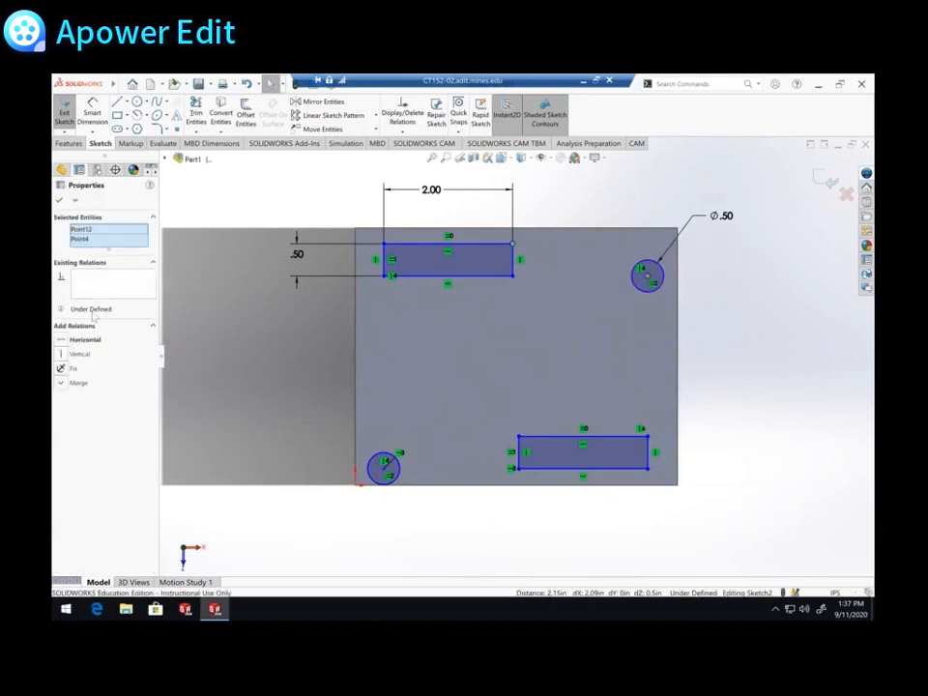
left_click(84, 340)
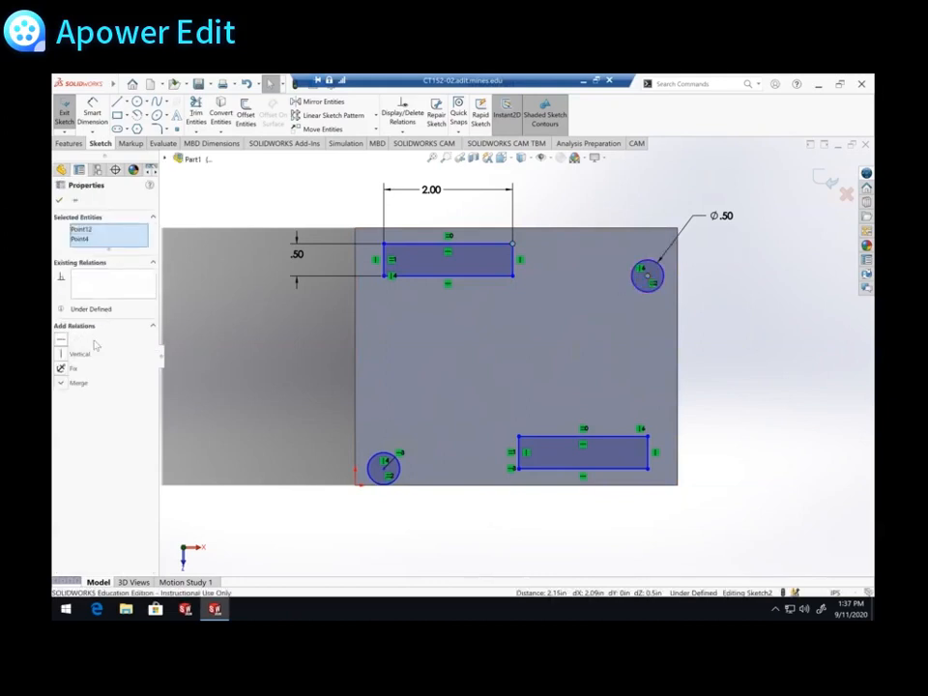
left_click(754, 338)
Dimension the upper-right circle's centre 0.5 in from the block's upper edge.
left_click(121, 85)
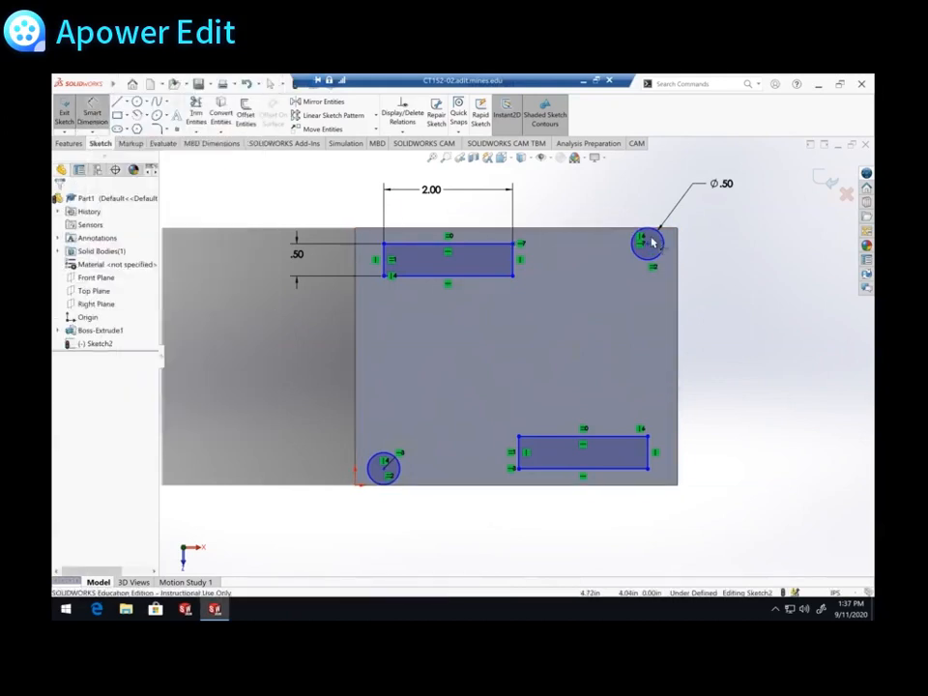
left_click(646, 244)
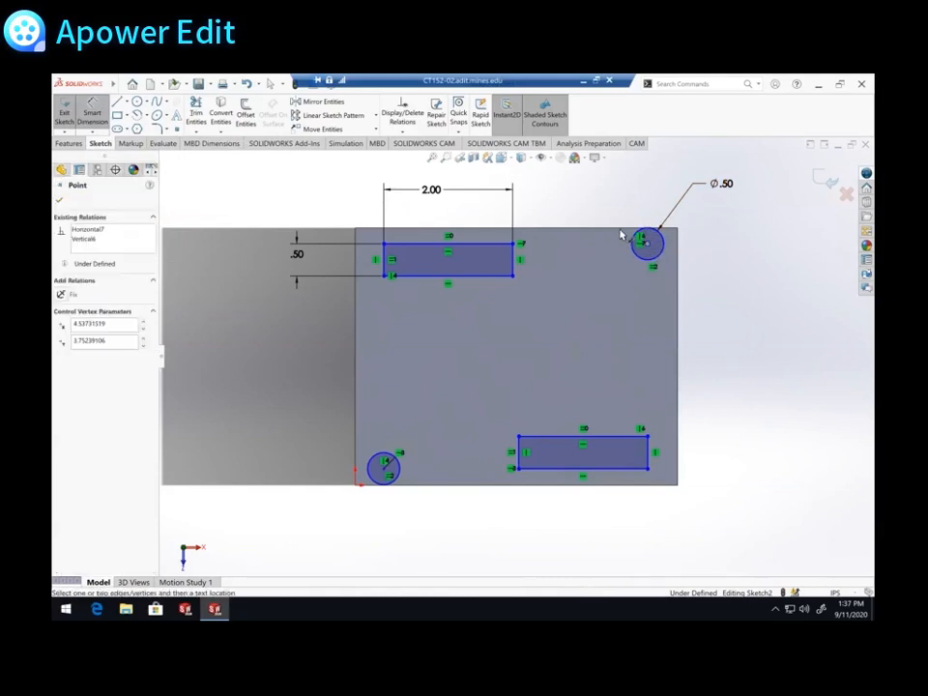
left_click(632, 229)
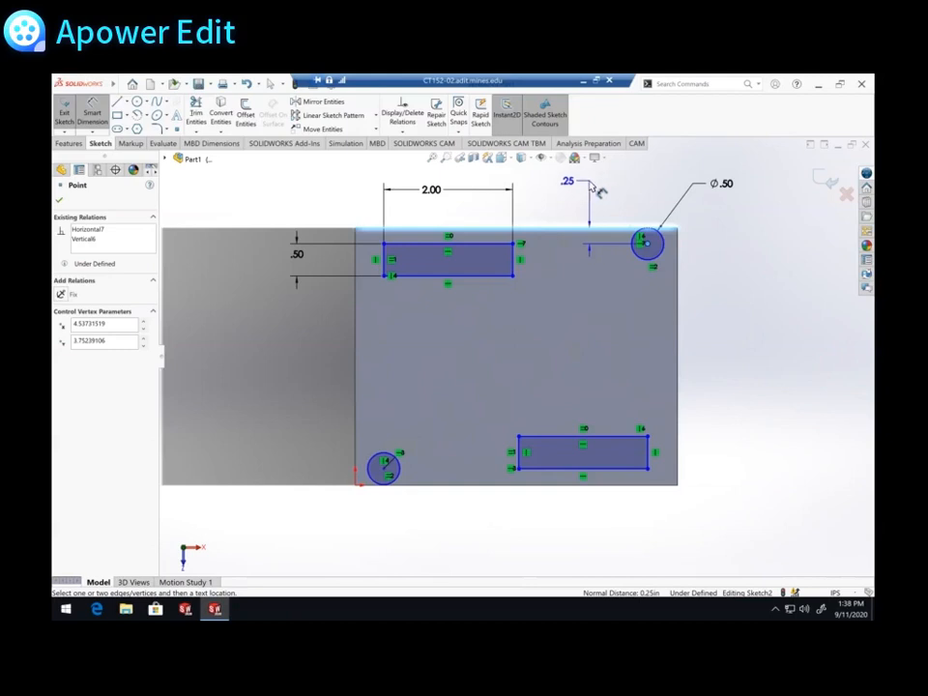
left_click(599, 193)
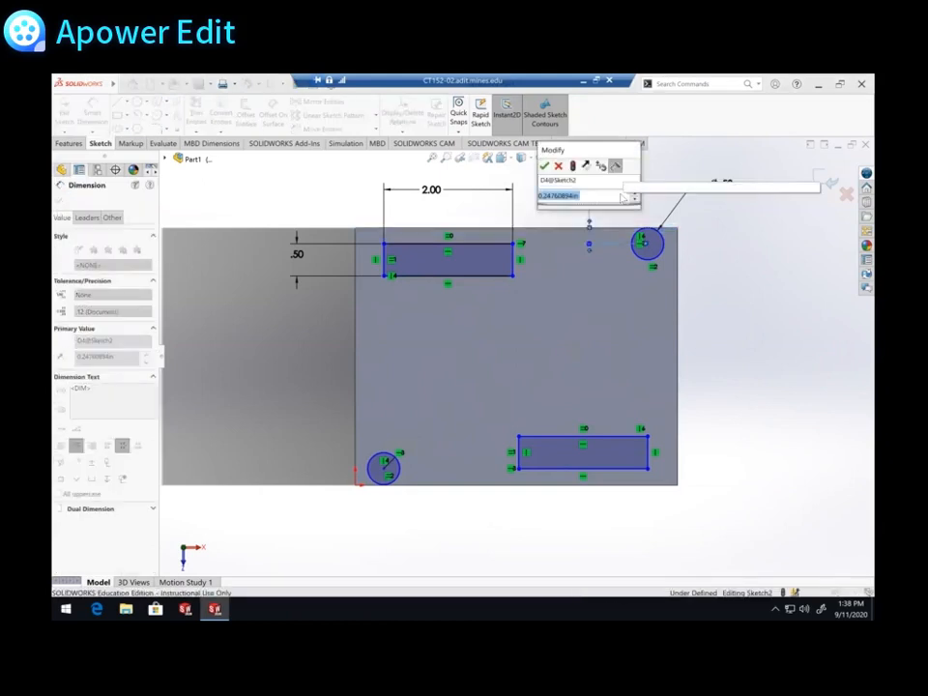
type("0.5")
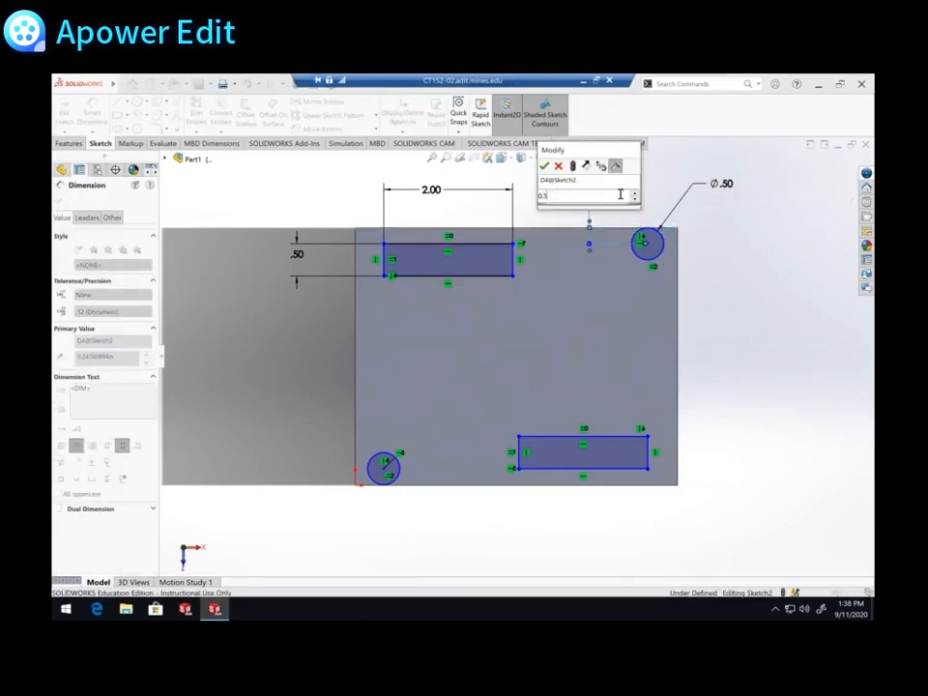
key("Return")
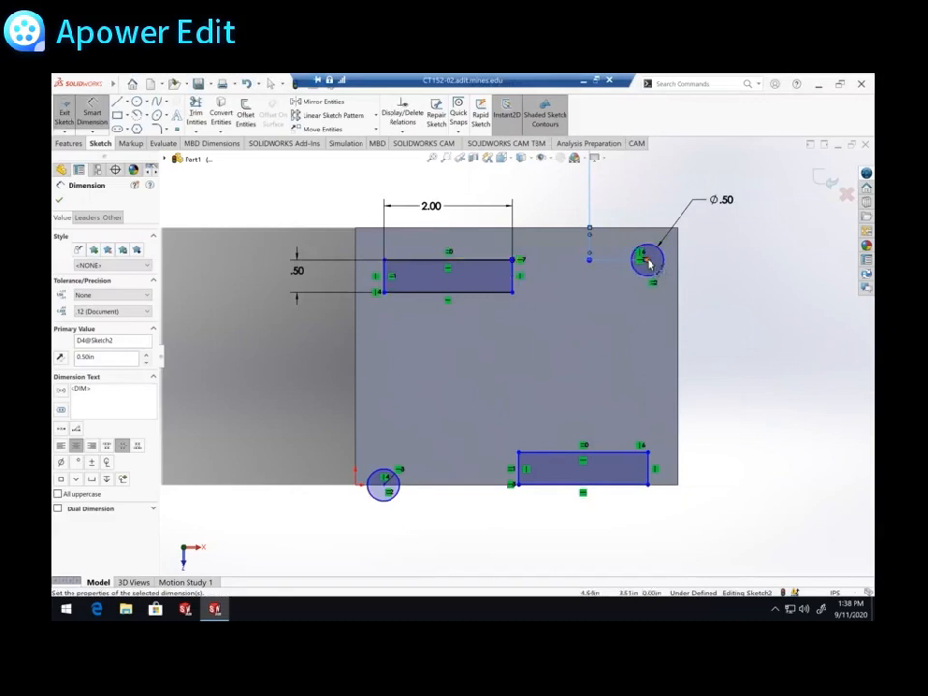
Dimension the upper-right circle's centre 0.50 in from the block's right edge.
left_click(647, 261)
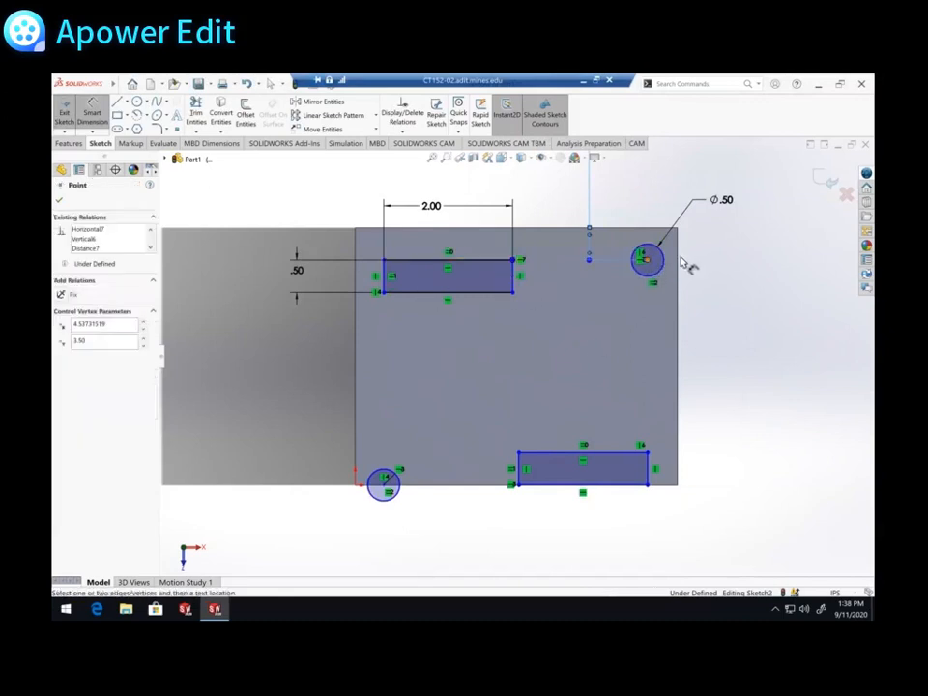
left_click(712, 179)
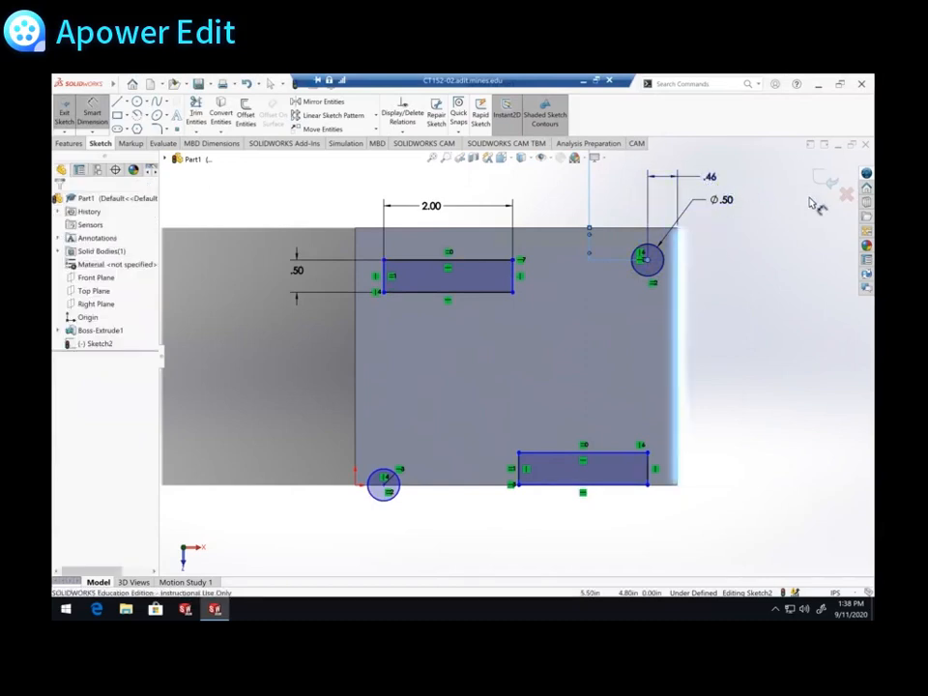
key("Return")
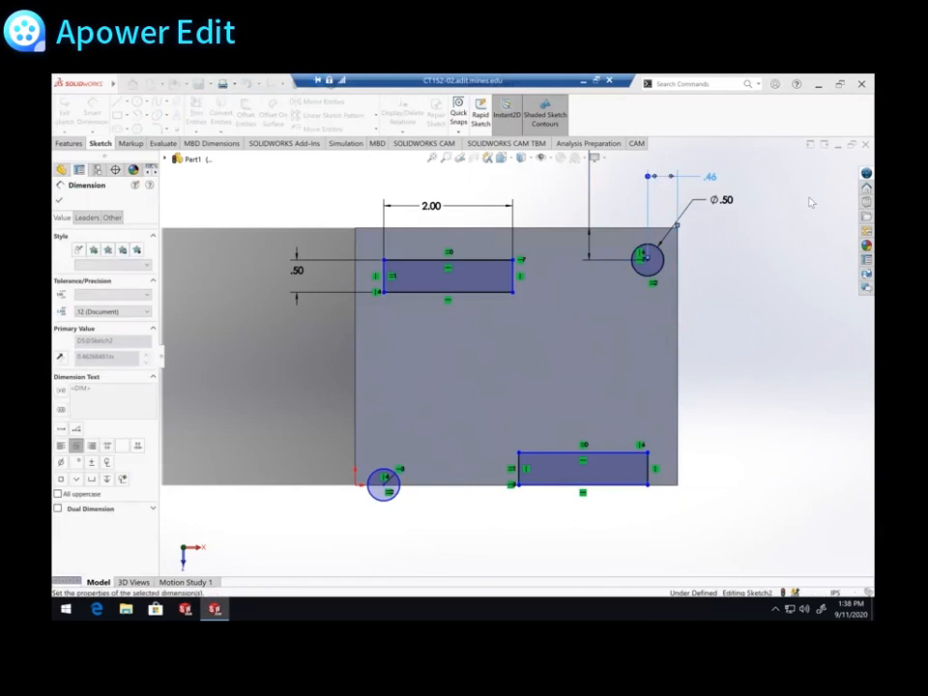
Dimension the lower-left circle's centre 0.5 in from the block's left edge.
left_click(361, 468)
left_click(298, 451)
type("0.")
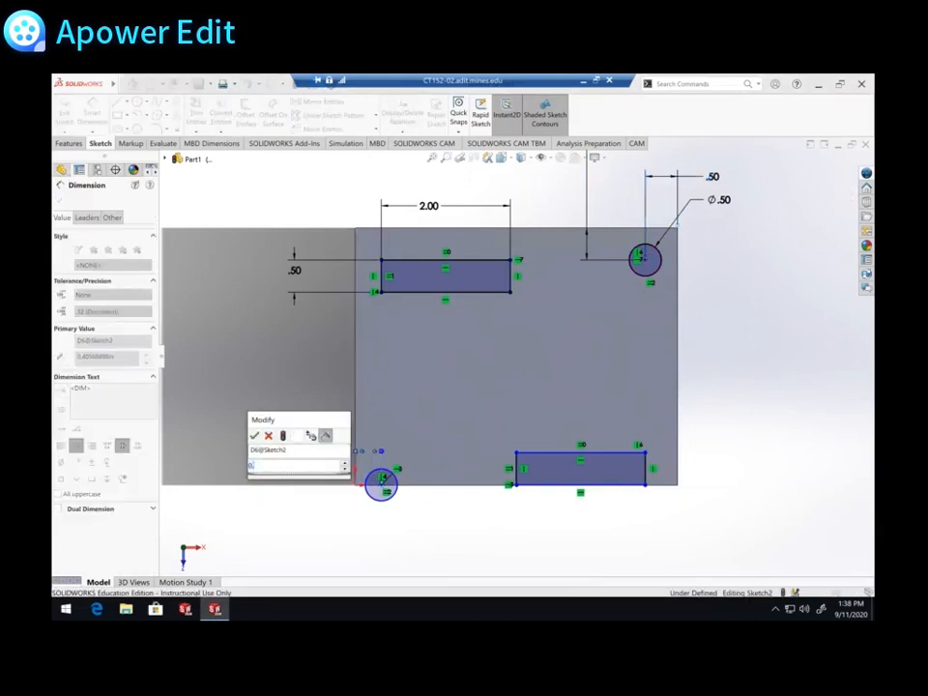
type("5")
key("Return")
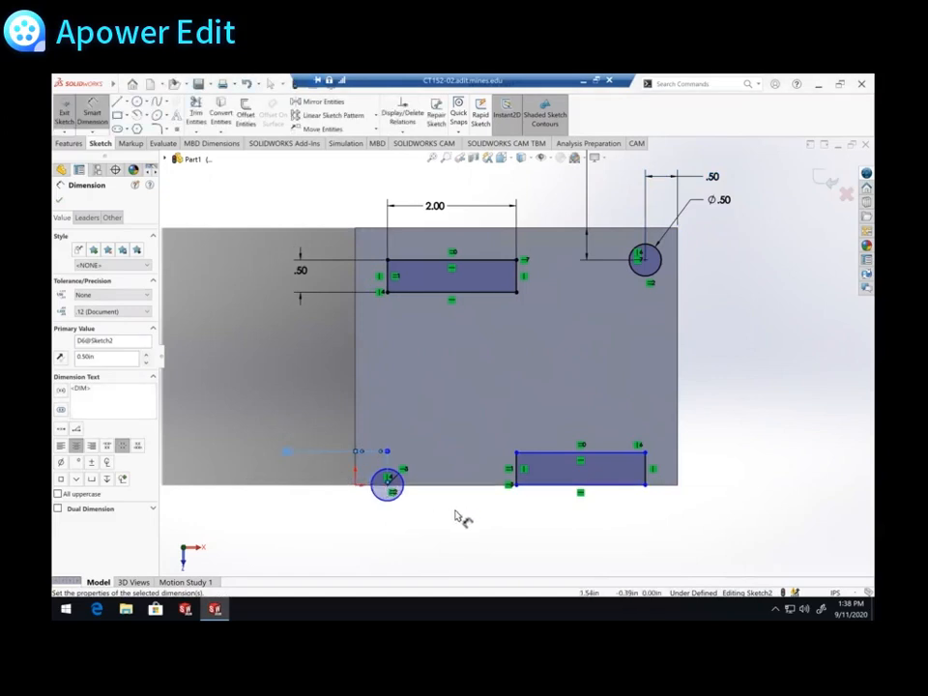
key("Escape")
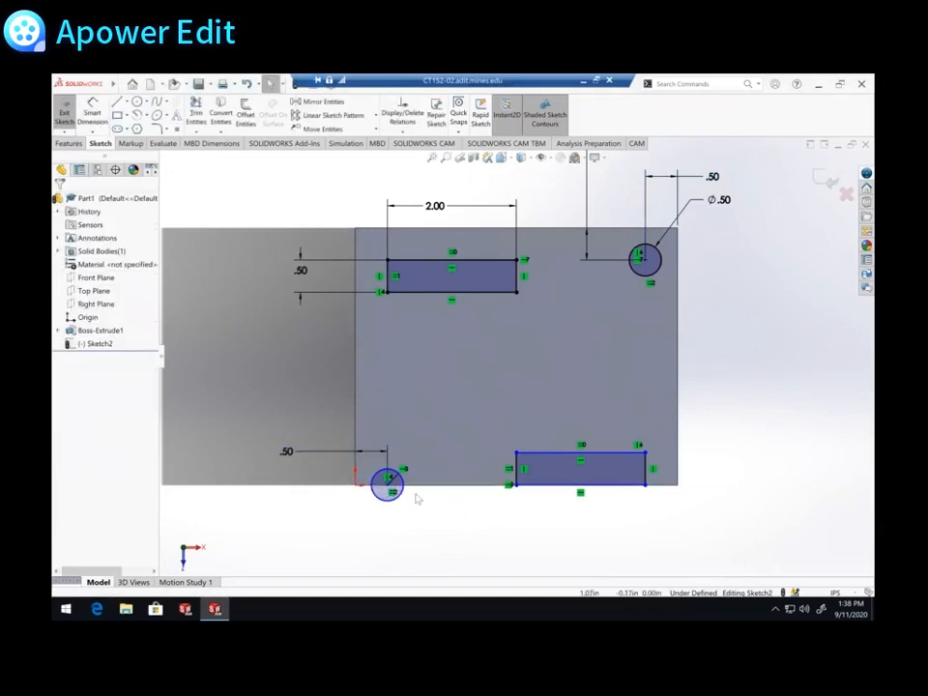
Move the lower-left circle's centre up onto the face, about 1.20 in above the block's lower edge.
scroll(415, 498, "down", 2)
scroll(408, 505, "down", 2)
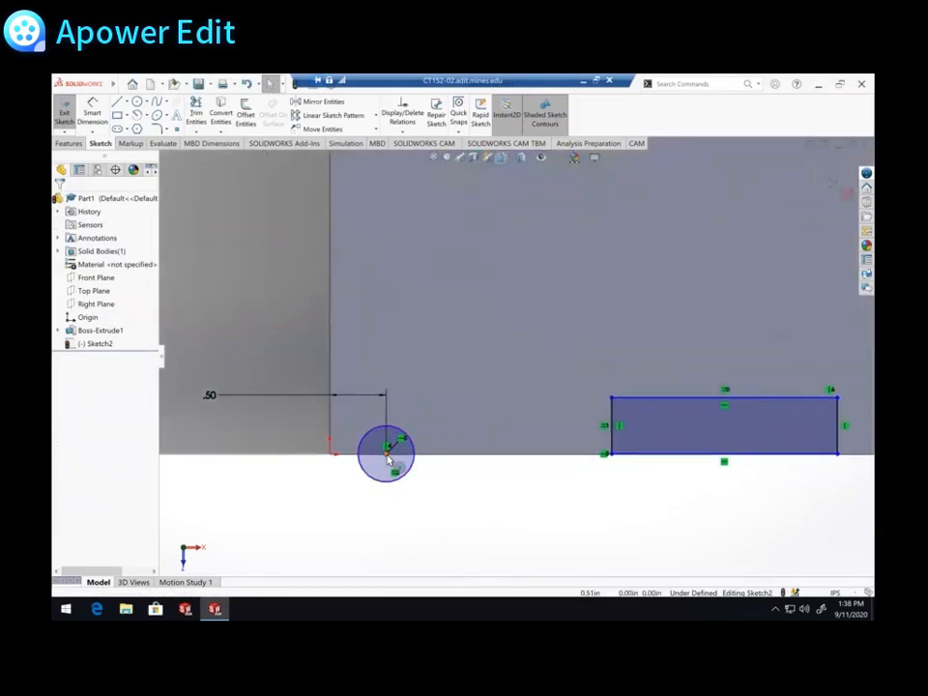
left_click_drag(387, 456, 480, 520)
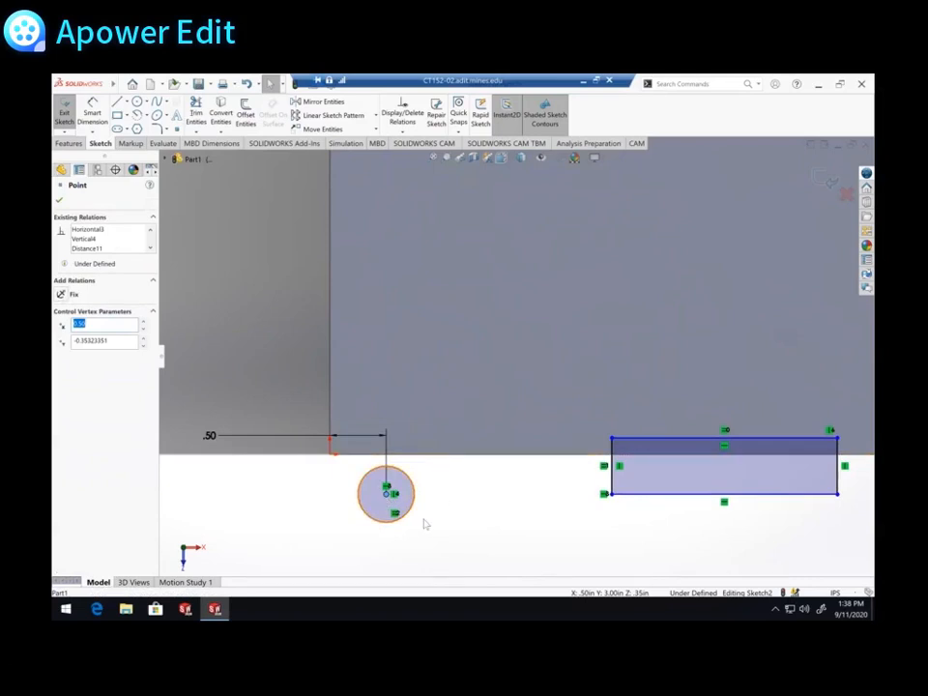
left_click_drag(387, 495, 387, 319)
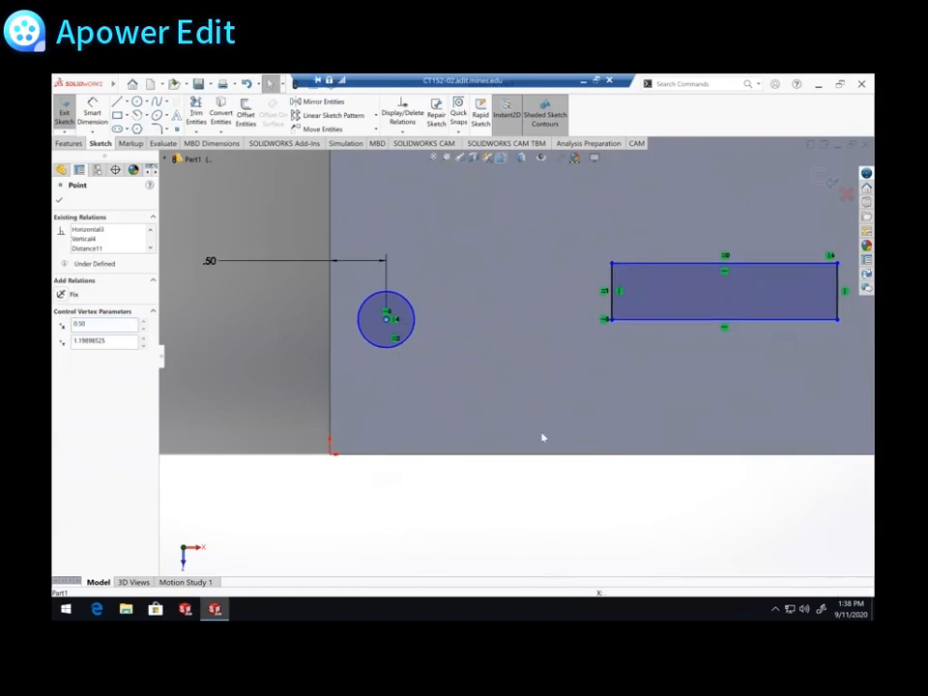
left_click(627, 411)
scroll(628, 412, "down", 2)
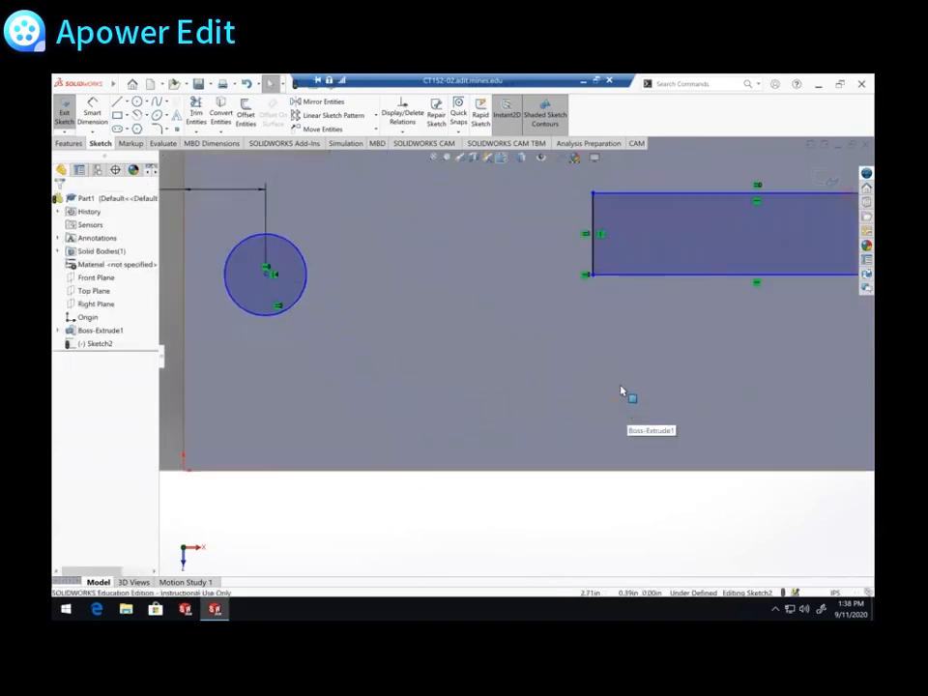
scroll(599, 382, "up", 3)
scroll(548, 329, "down", 2)
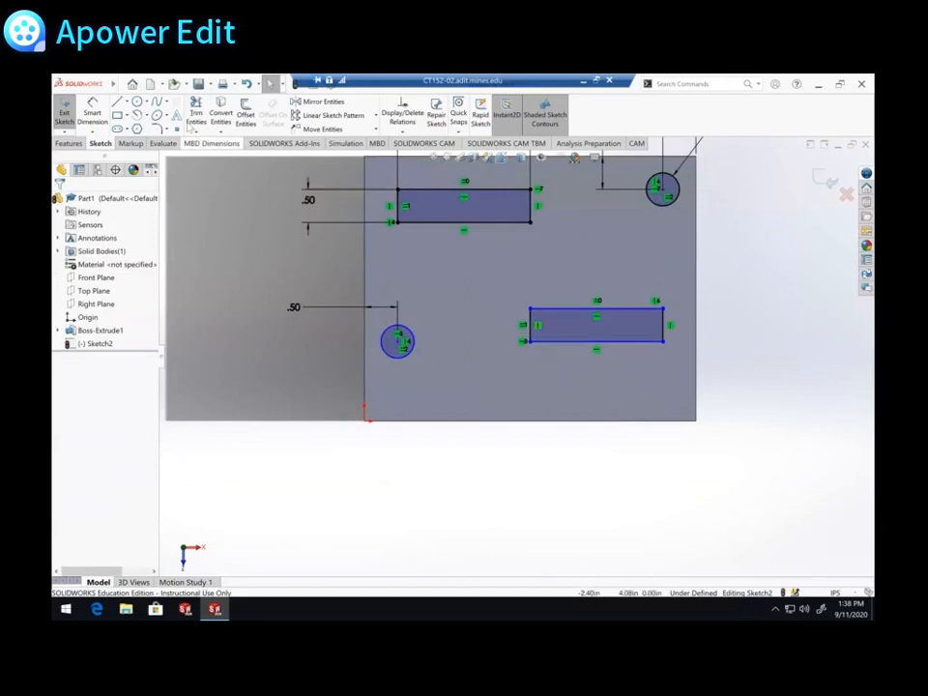
Dimension the lower-left circle's centre 0.5 in from the block's lower edge.
left_click(93, 113)
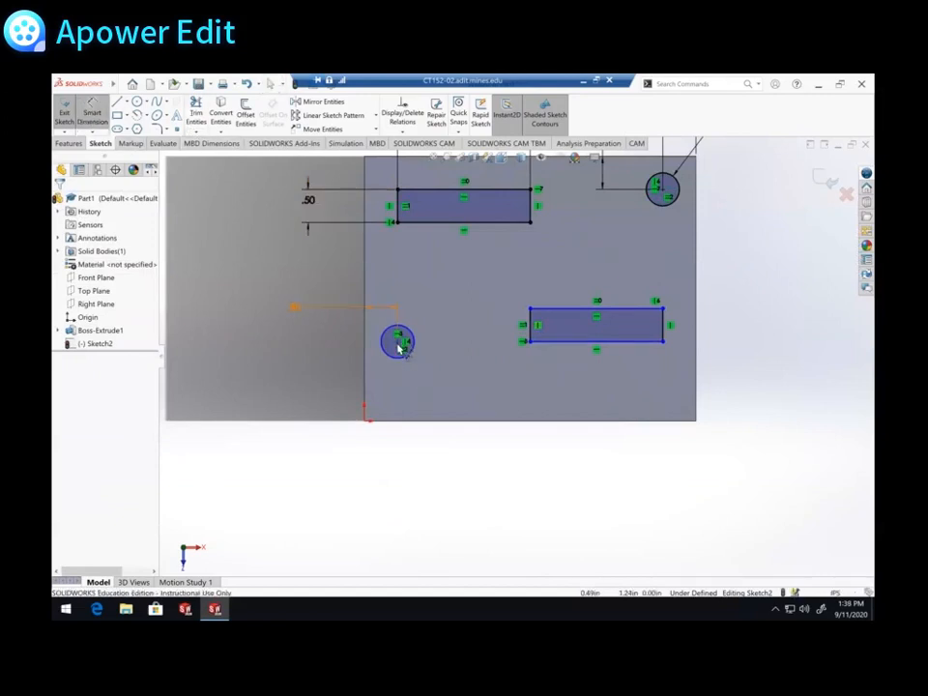
left_click(398, 344)
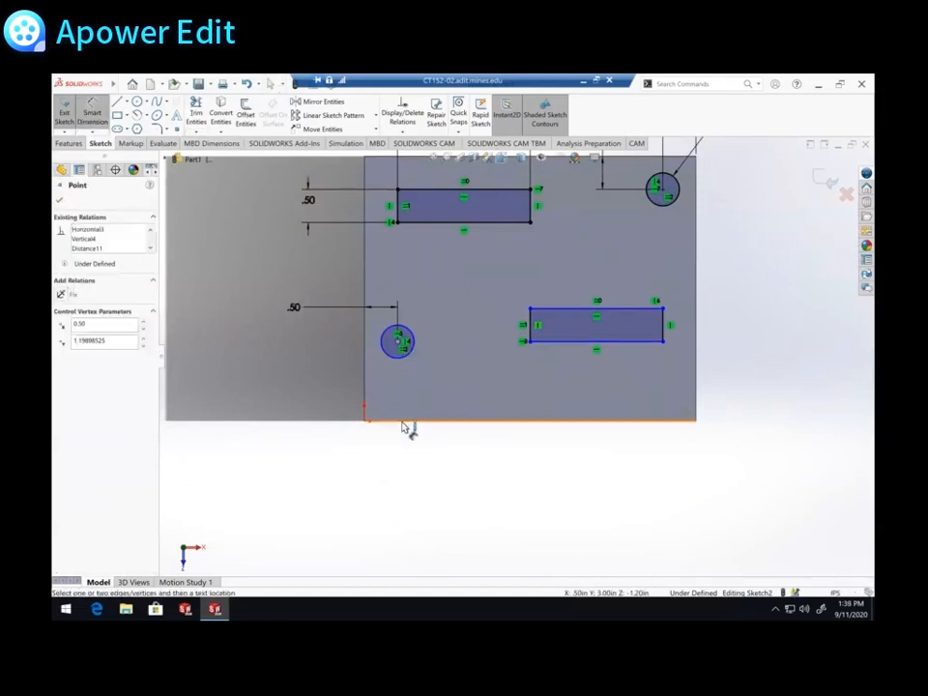
left_click(409, 423)
left_click(286, 423)
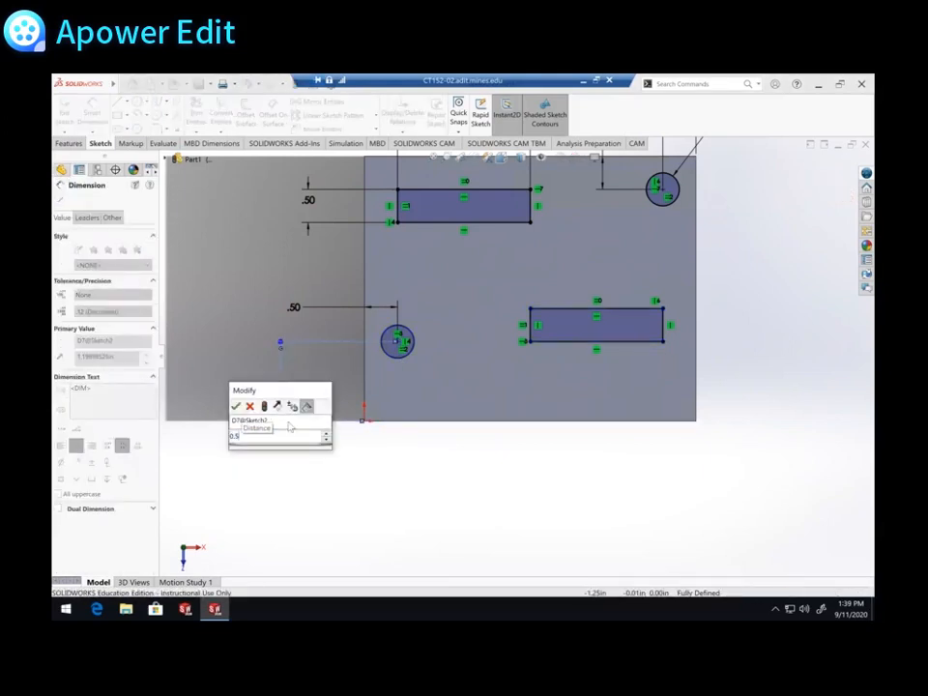
key("Return")
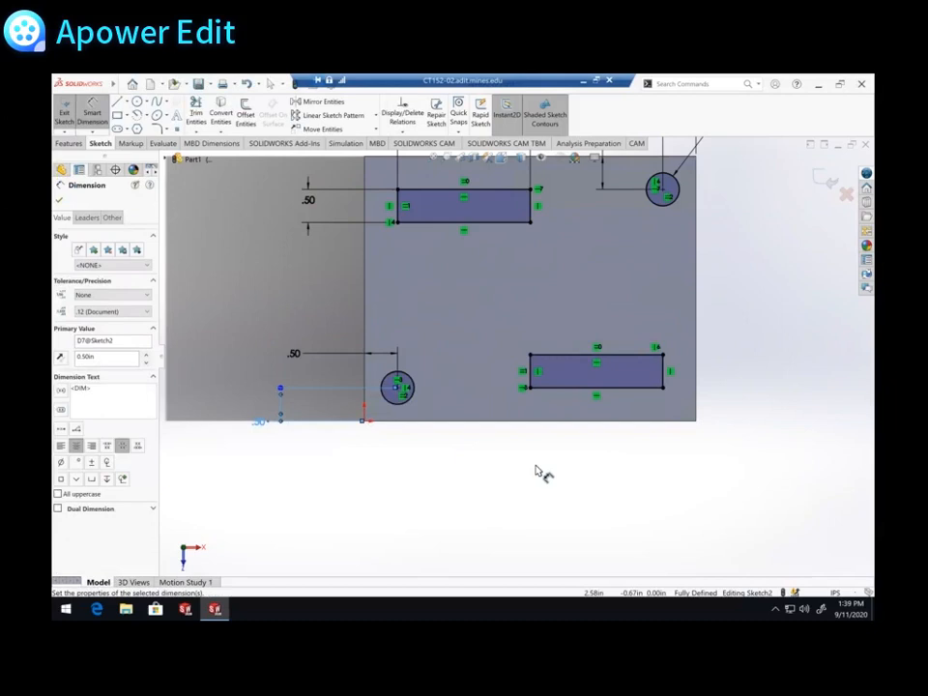
left_click(538, 471)
Start an Extruded Cut from the sketched rectangles and circles with the Through All end condition.
scroll(735, 354, "up", 1)
middle_click_drag(732, 358, 700, 422, "ctrl")
scroll(692, 388, "down", 1)
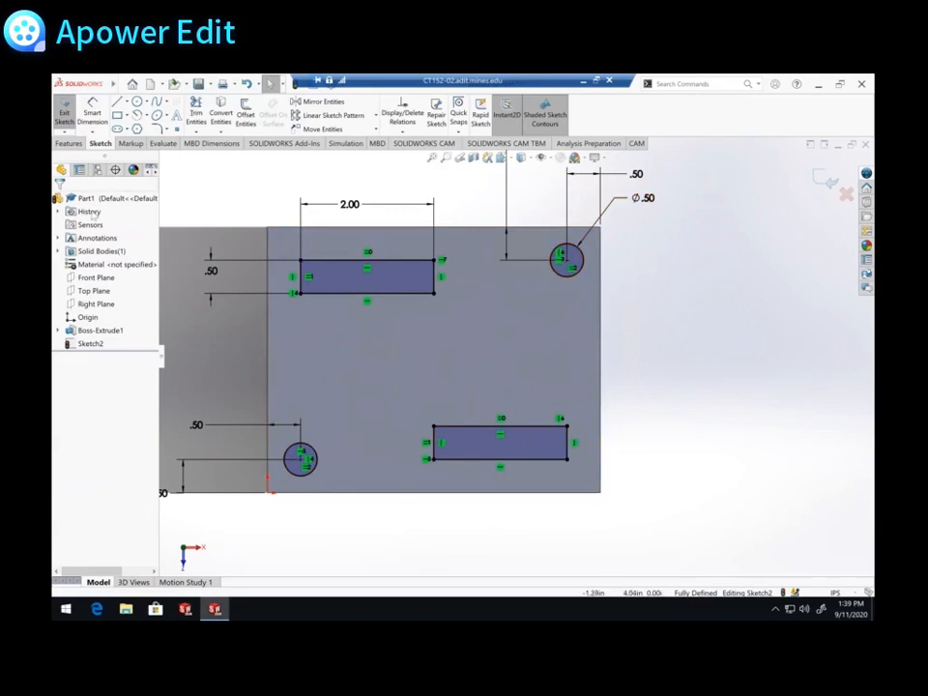
left_click(75, 143)
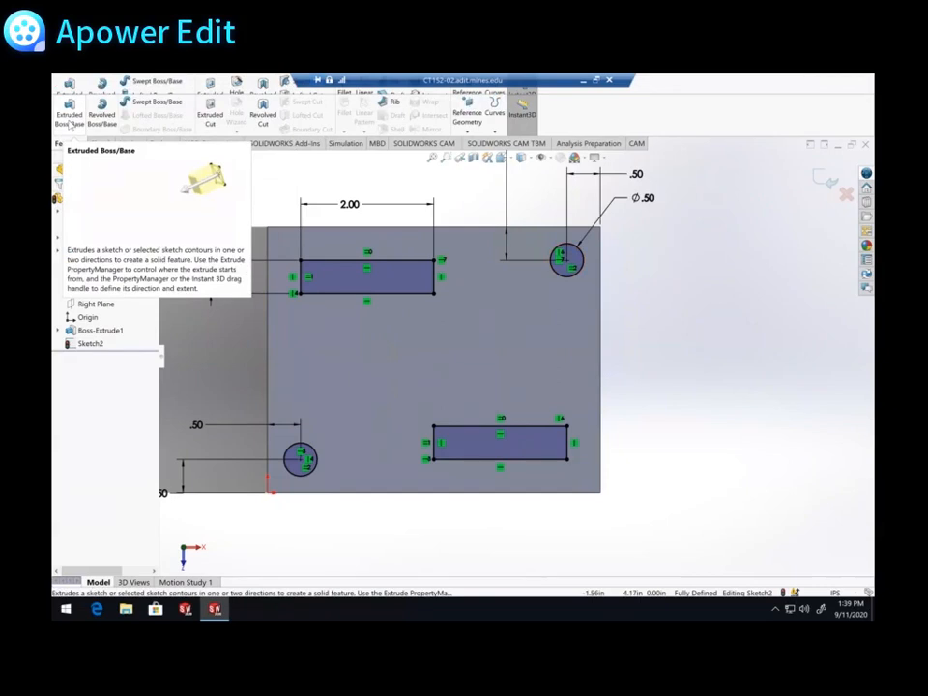
left_click(211, 113)
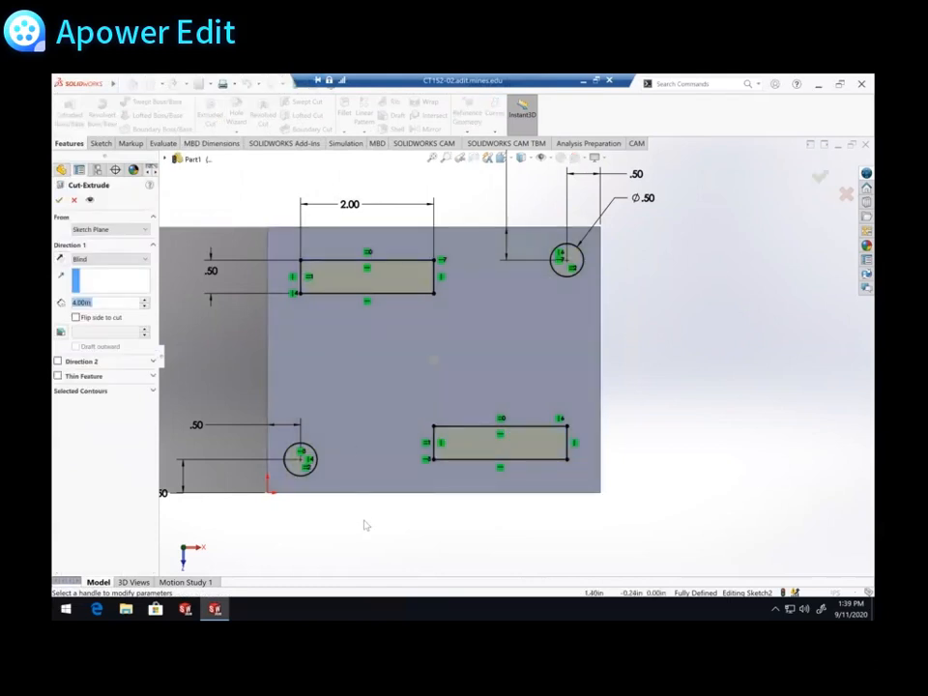
mouse_move(409, 354)
middle_mouse_down()
mouse_move(352, 263)
mouse_move(344, 468)
mouse_move(342, 323)
mouse_move(306, 338)
mouse_move(406, 367)
mouse_move(522, 466)
mouse_move(537, 415)
mouse_move(590, 402)
mouse_move(569, 466)
mouse_move(541, 484)
middle_mouse_up()
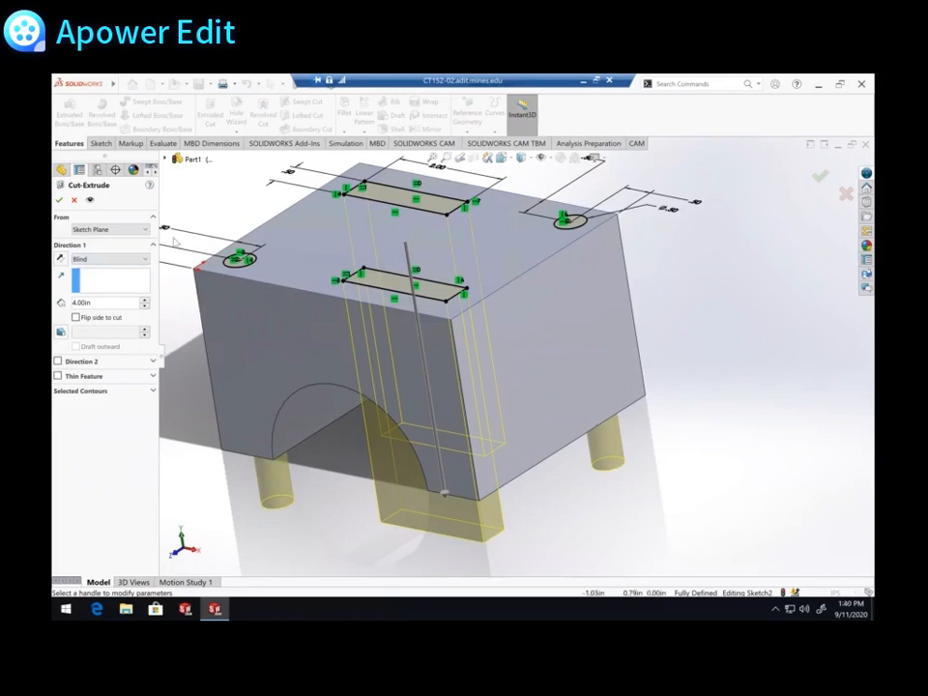
left_click(108, 259)
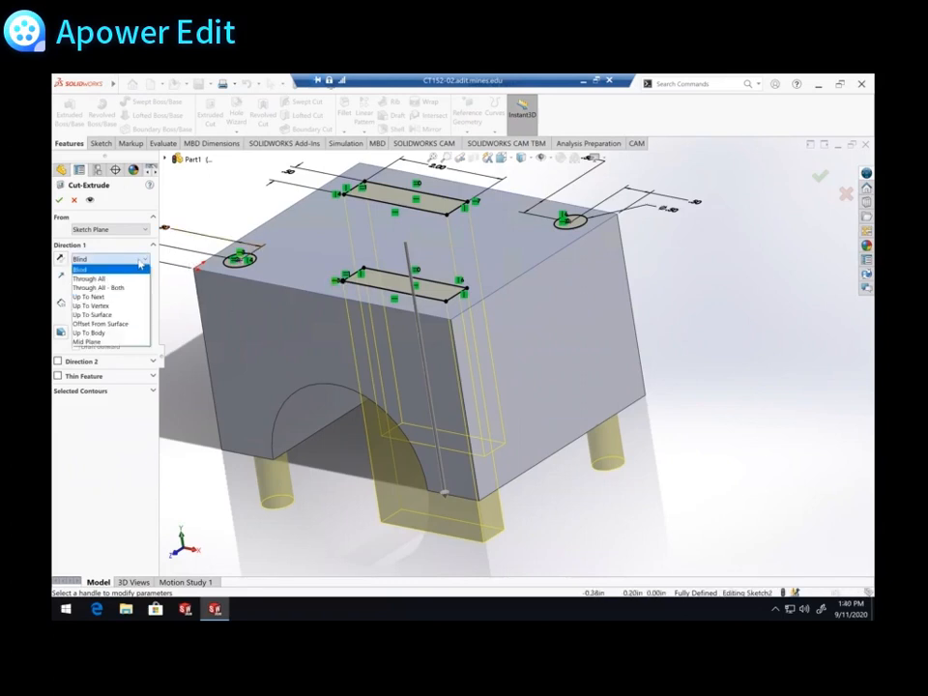
left_click(108, 279)
mouse_move(383, 441)
middle_mouse_down()
mouse_move(392, 406)
mouse_move(368, 454)
middle_mouse_up()
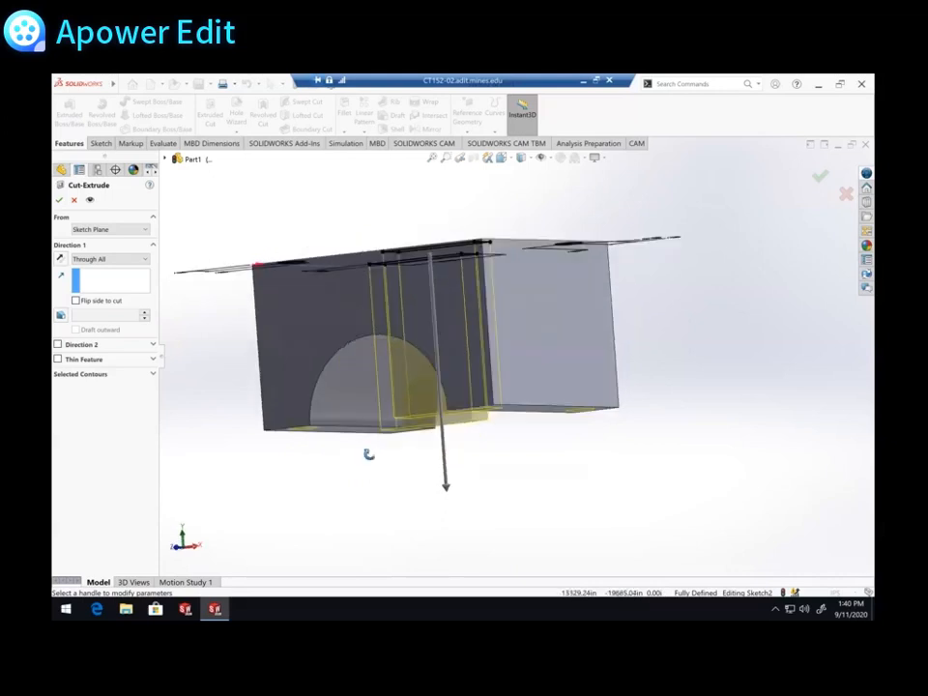
Set the cut's end condition to Up To Next and inspect the preview around the arch.
key("ctrl+7")
left_click(108, 259)
left_click(97, 296)
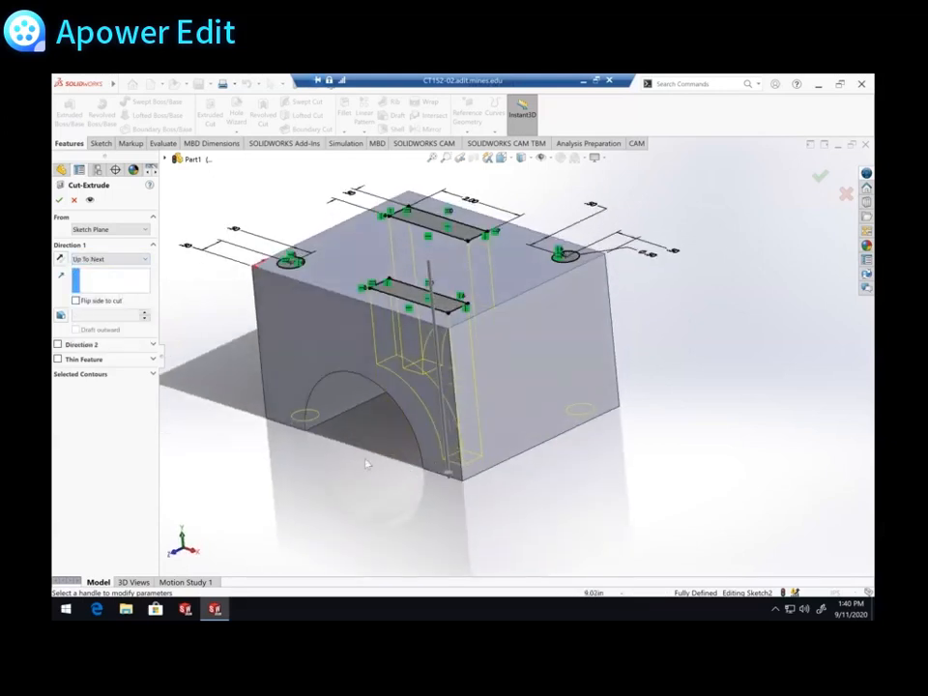
middle_click_drag(366, 465, 402, 405)
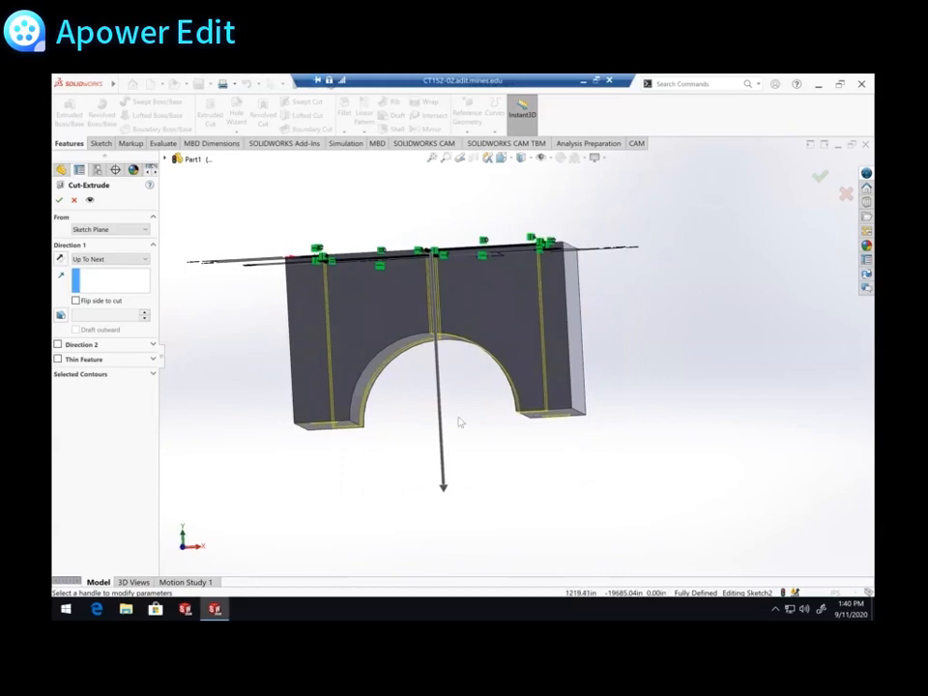
middle_click_drag(468, 398, 127, 269)
Switch the cut's end condition between Through All and Up To Next to compare the previews around the arch.
left_click(124, 259)
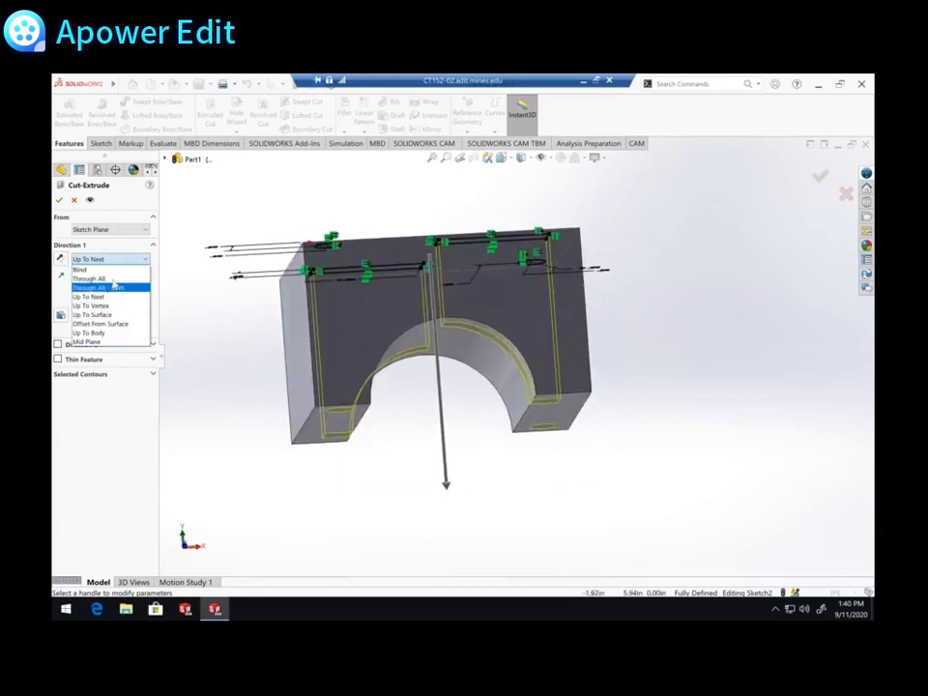
left_click(113, 280)
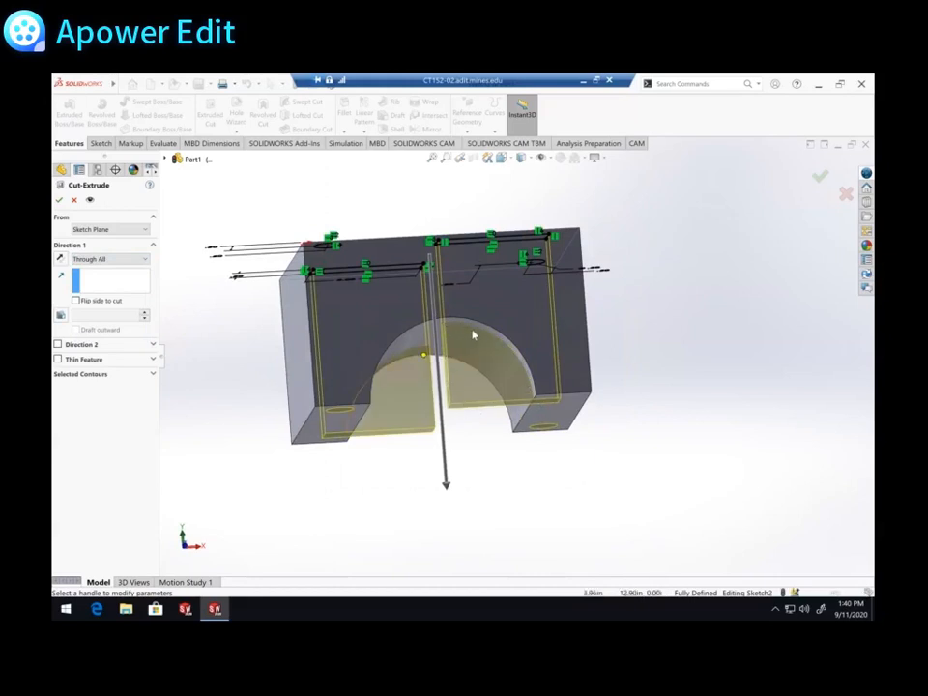
left_click(141, 261)
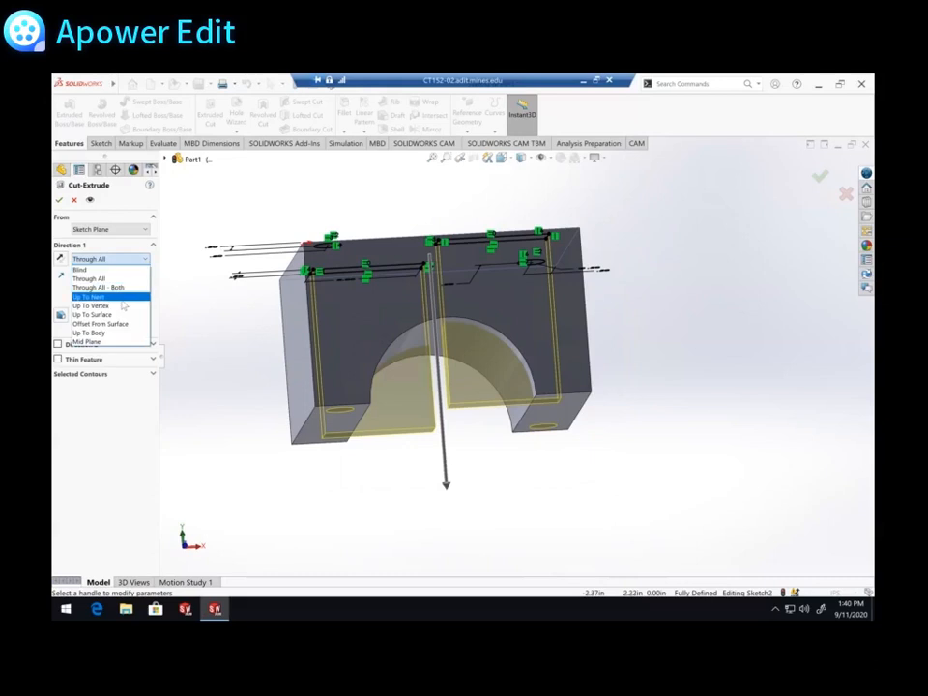
left_click(120, 298)
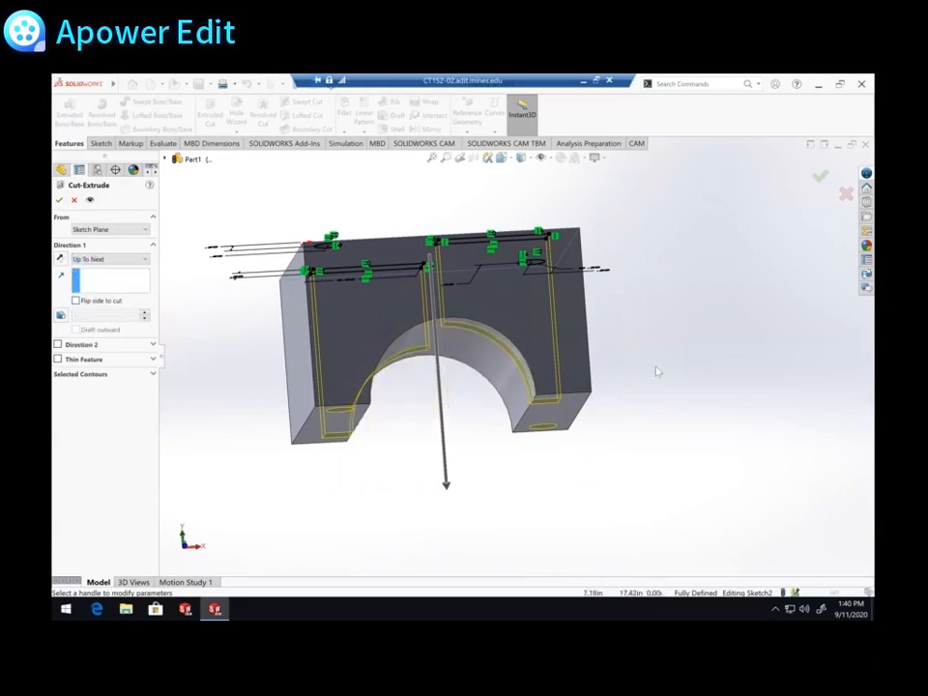
middle_click_drag(680, 366, 639, 418)
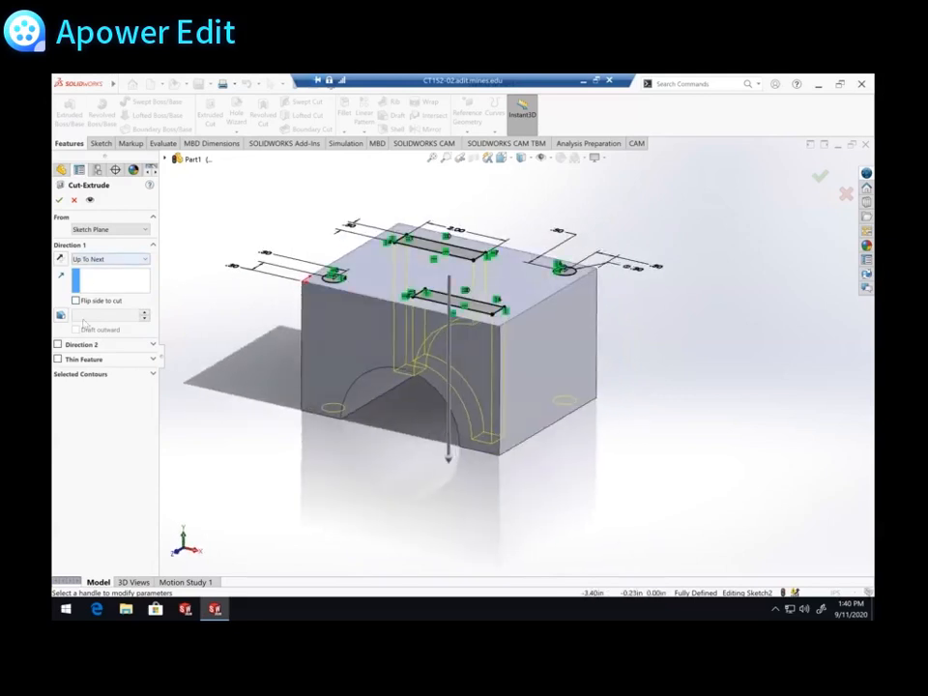
left_click(142, 259)
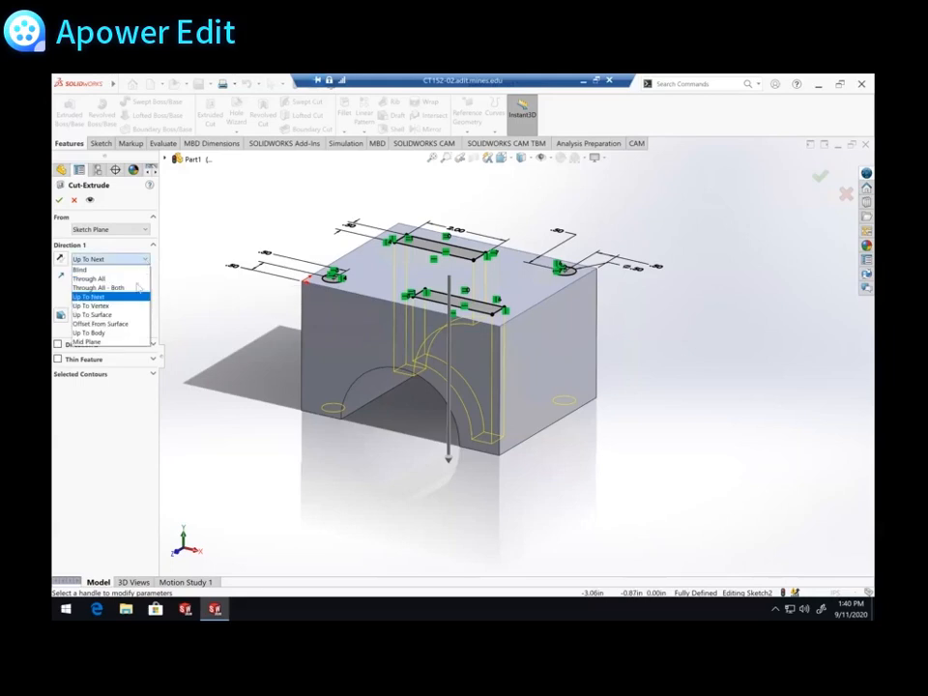
left_click(136, 280)
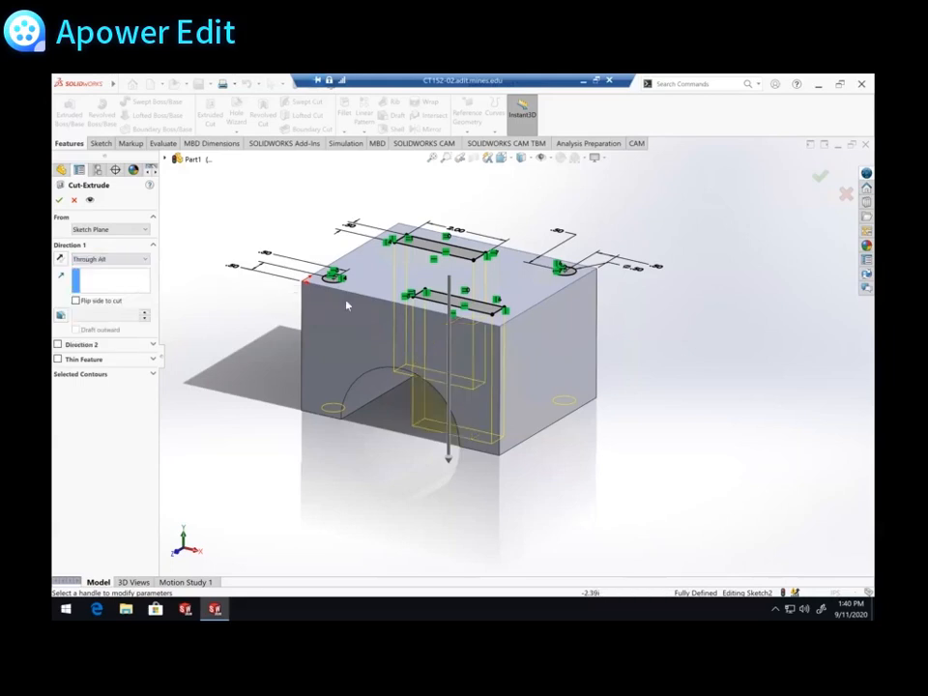
Try a Blind end condition for the cut with a depth of 90 in.
left_click(122, 262)
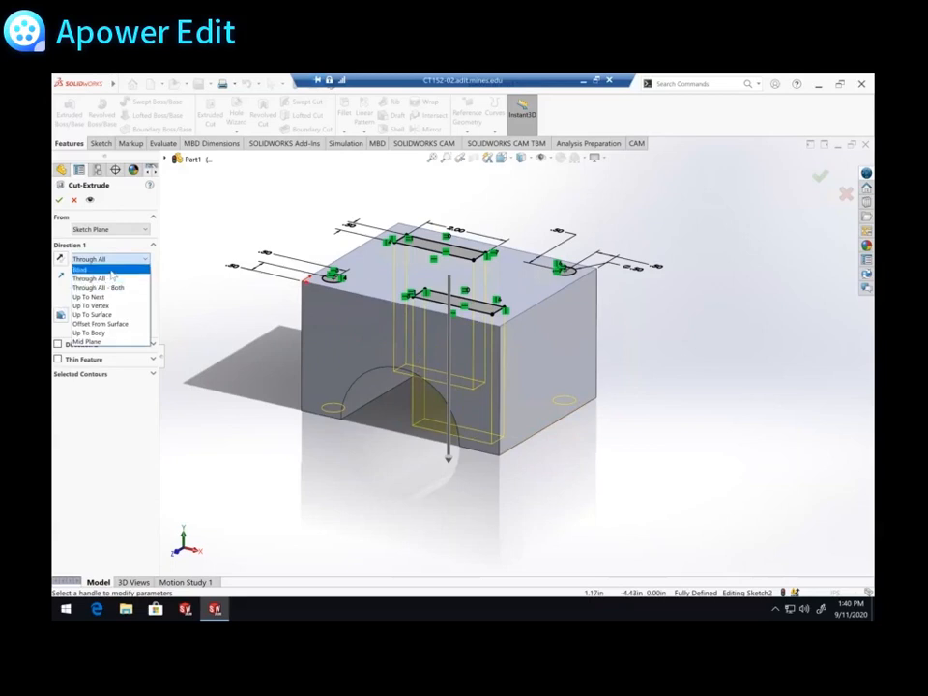
left_click(107, 270)
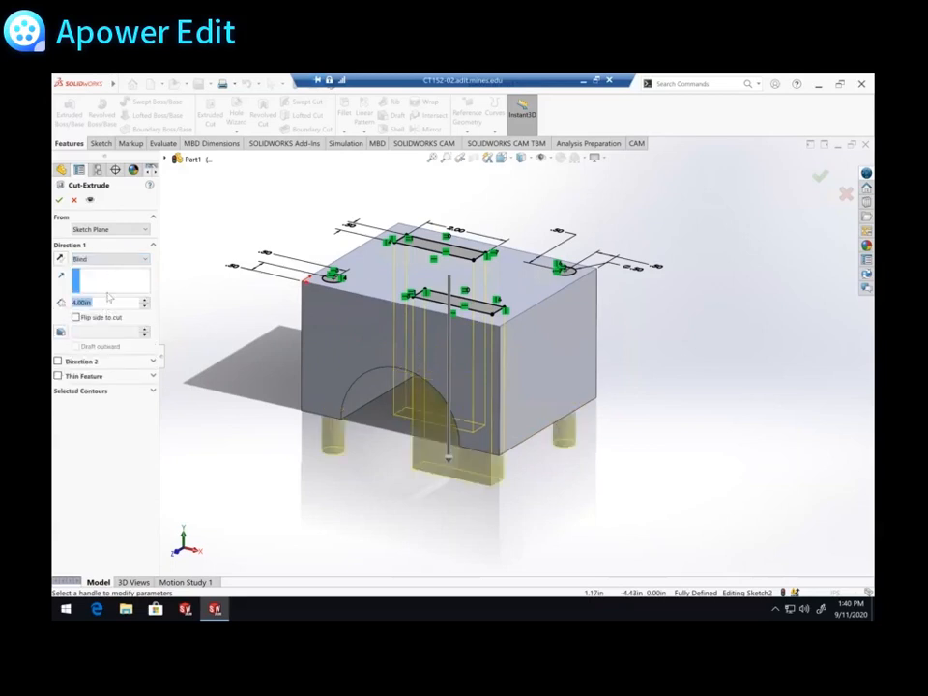
type("90")
key("Return")
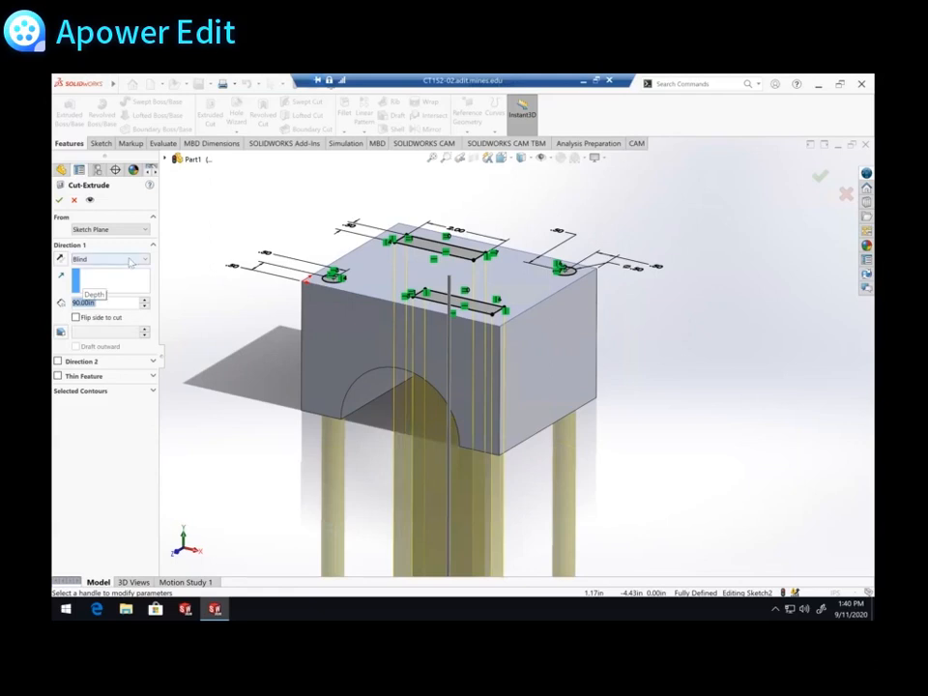
Set the cut's end condition to Through All and complete the cut through the block.
left_click(131, 261)
left_click(106, 275)
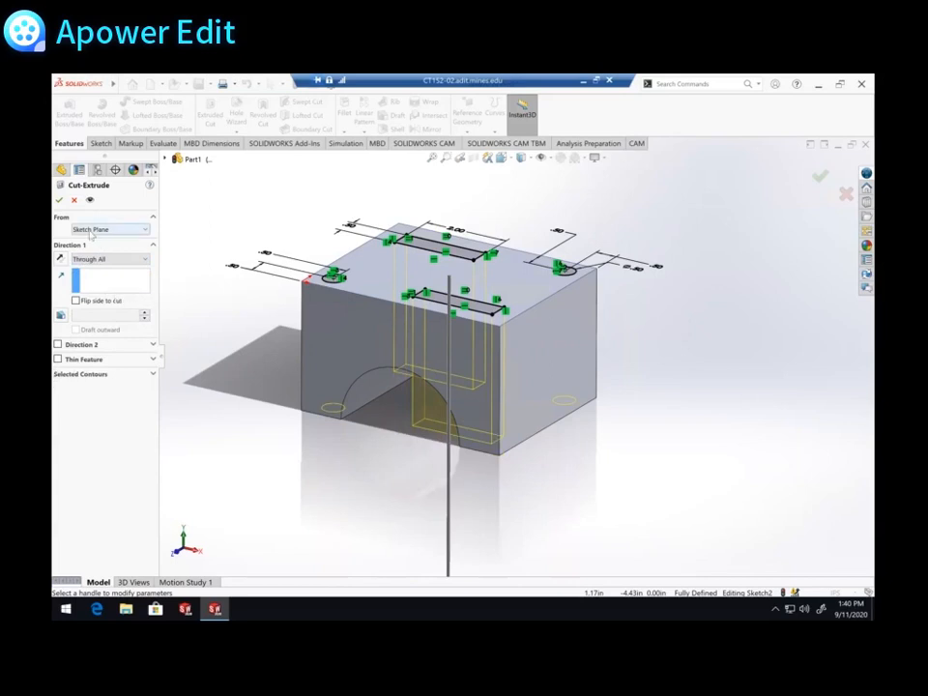
left_click(59, 200)
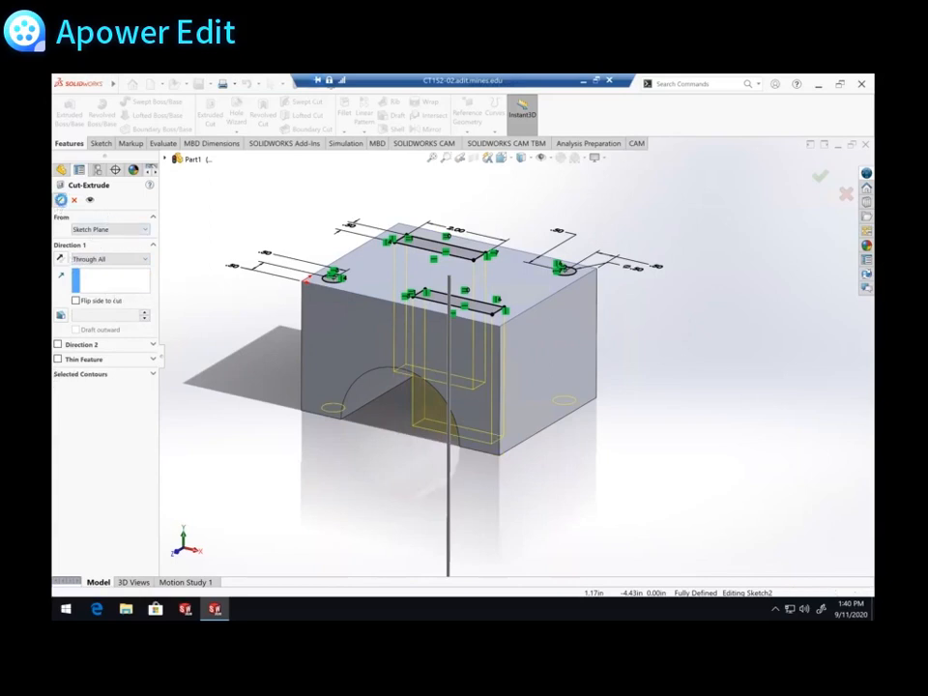
middle_click_drag(563, 360, 534, 321)
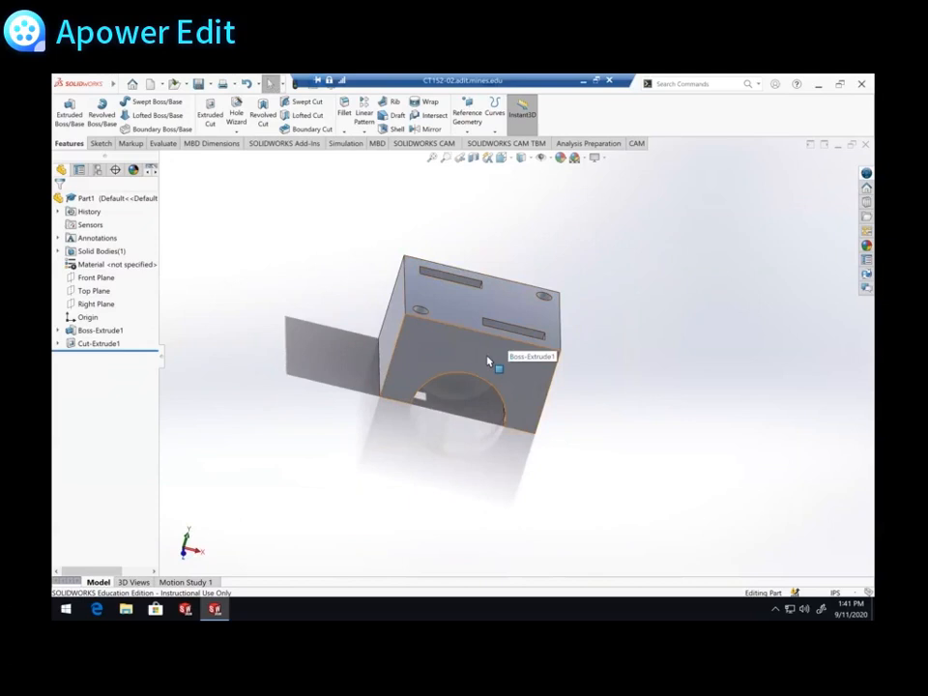
middle_click_drag(488, 362, 461, 378)
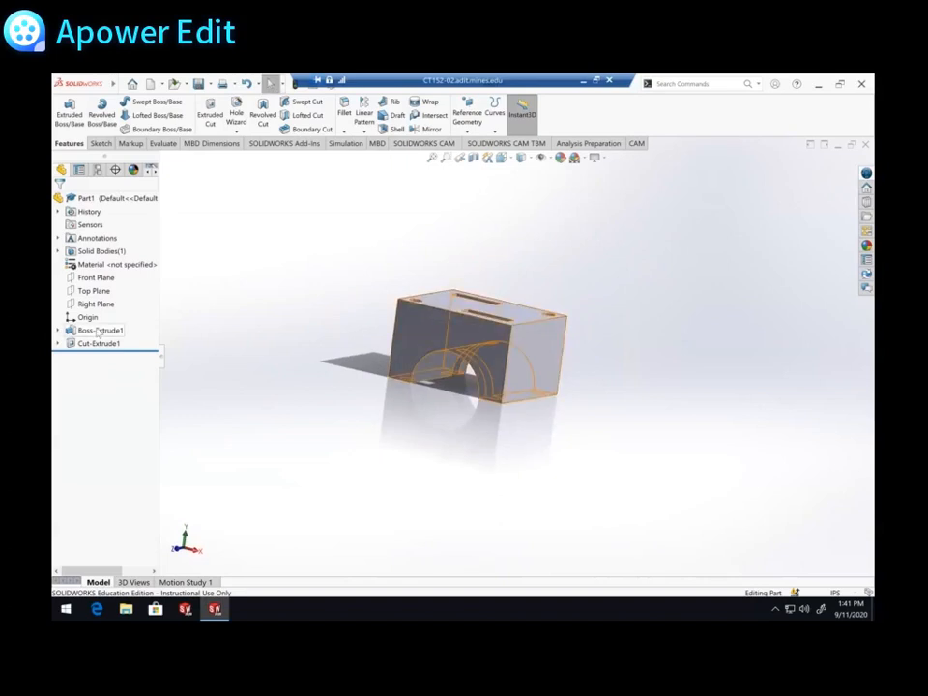
left_click(100, 331)
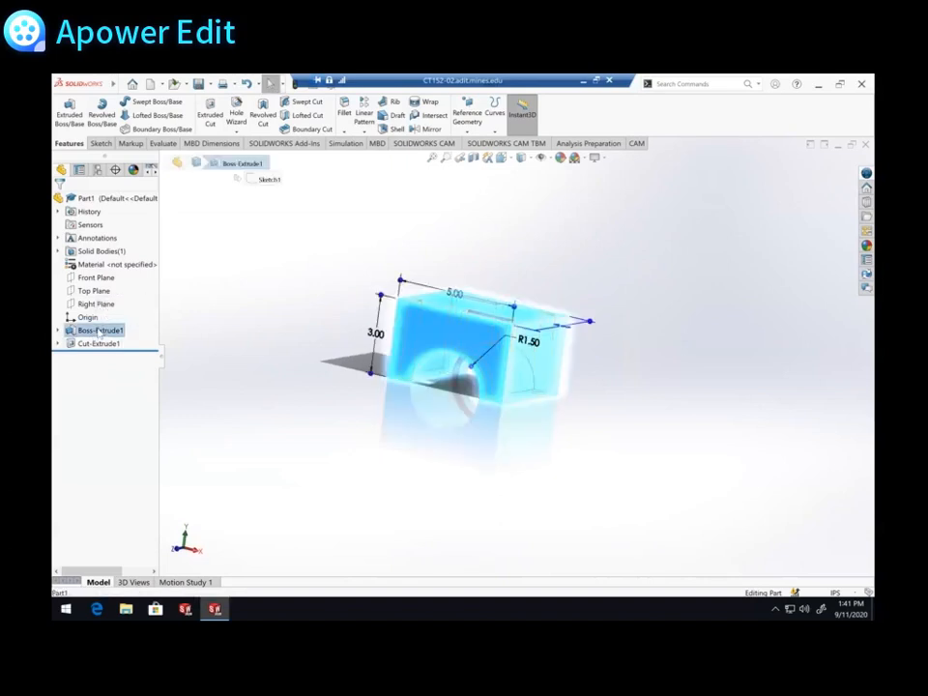
left_click(98, 331)
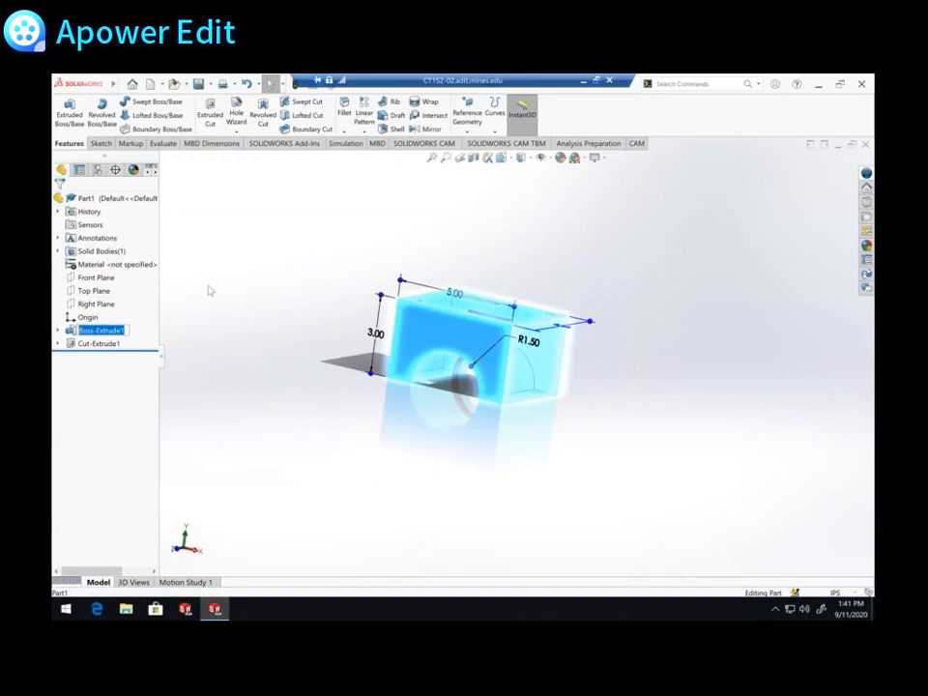
left_click(192, 300)
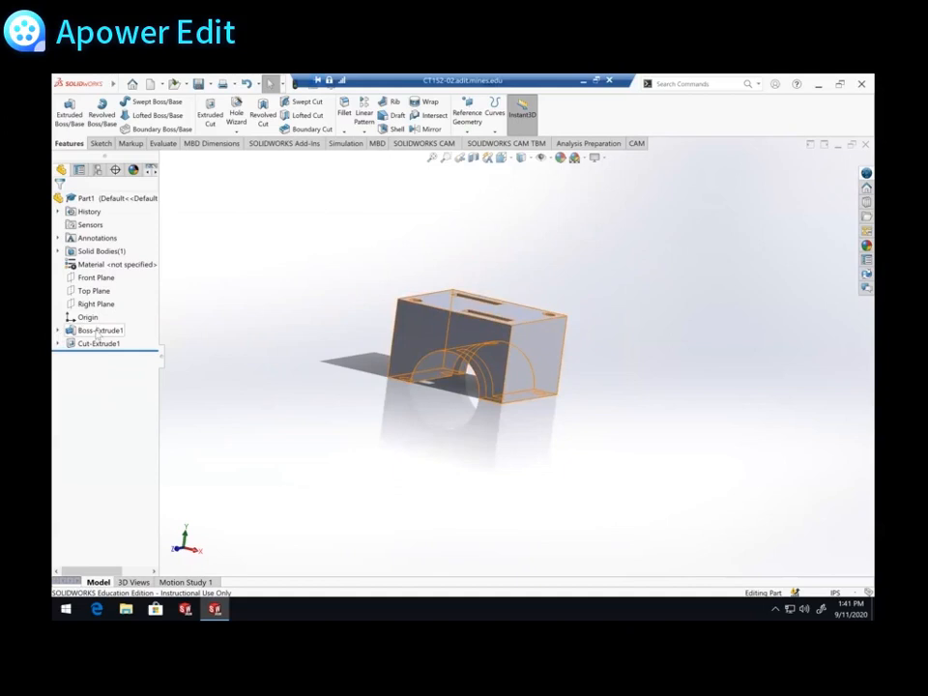
Rename the block's extrude feature, Boss-Extrude1, as Bridge.
left_click(98, 332)
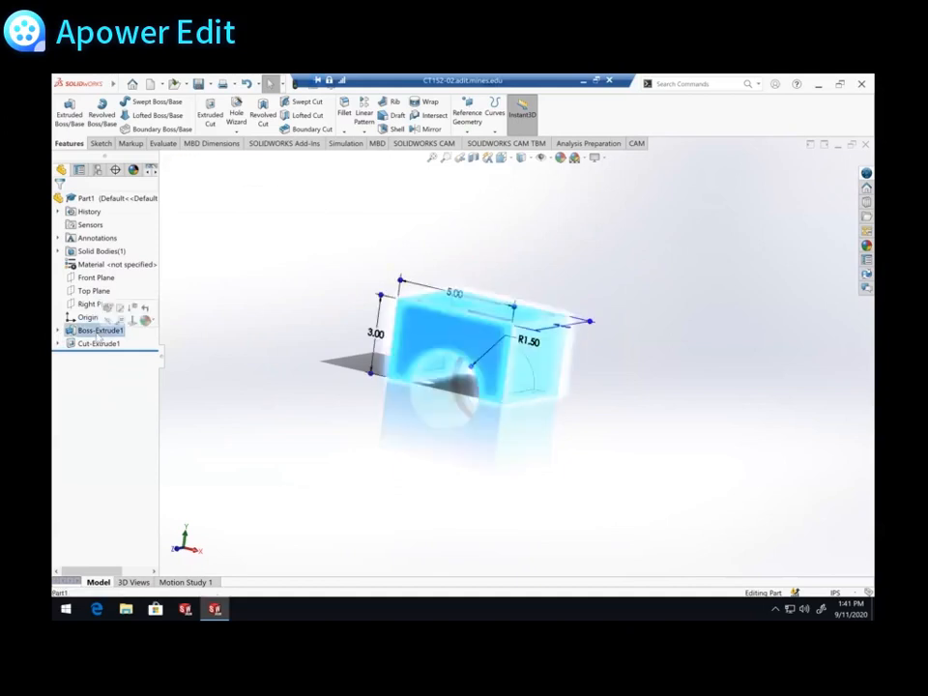
left_click(98, 332)
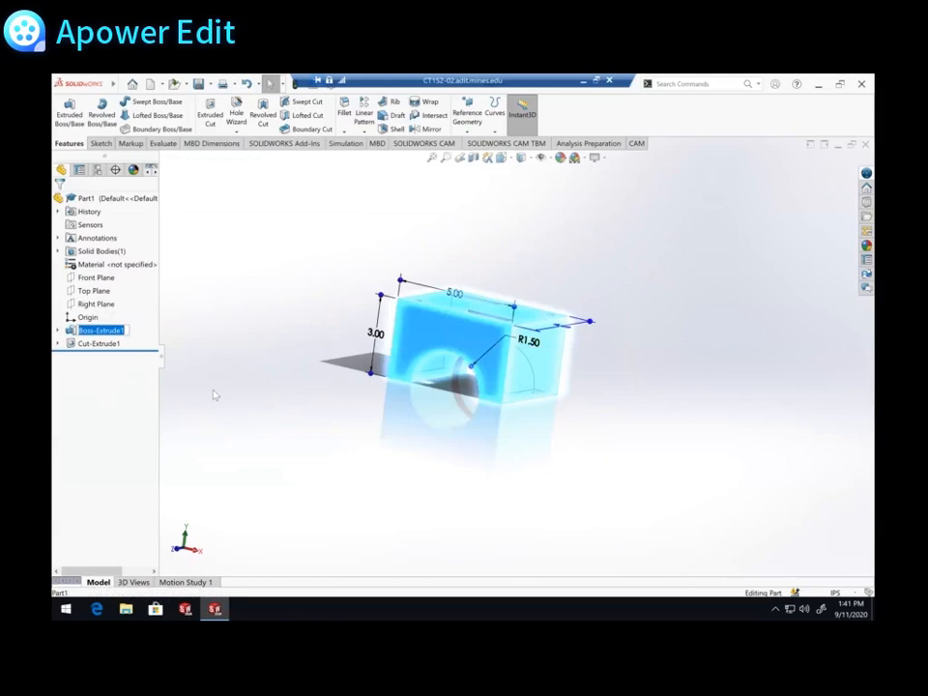
type("Bric")
type("ge")
Rename the cut feature, Cut-Extrude1, as Gutters.
left_click(101, 343)
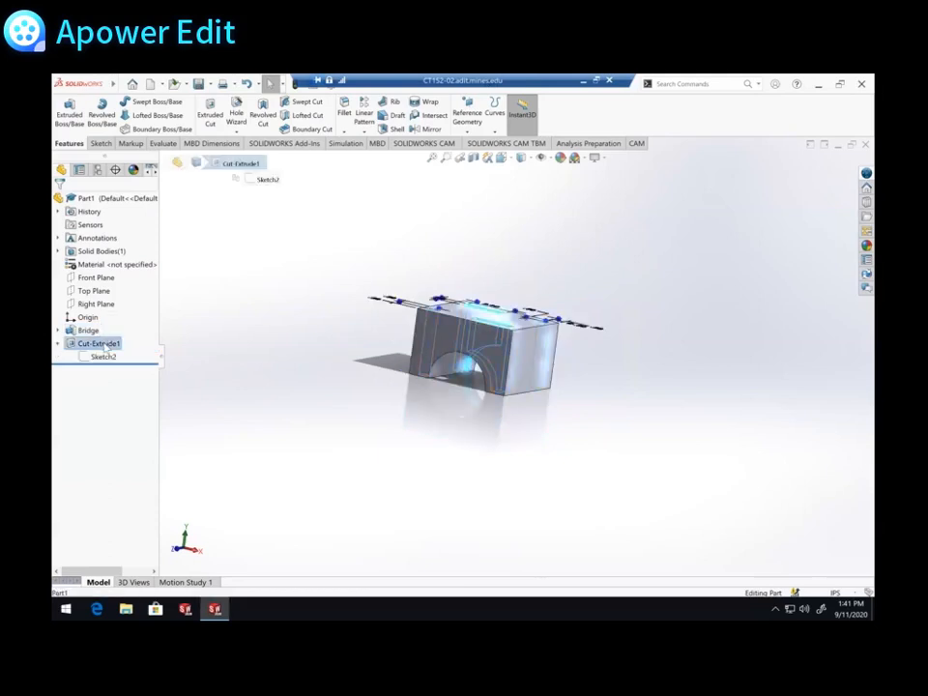
left_click(102, 344)
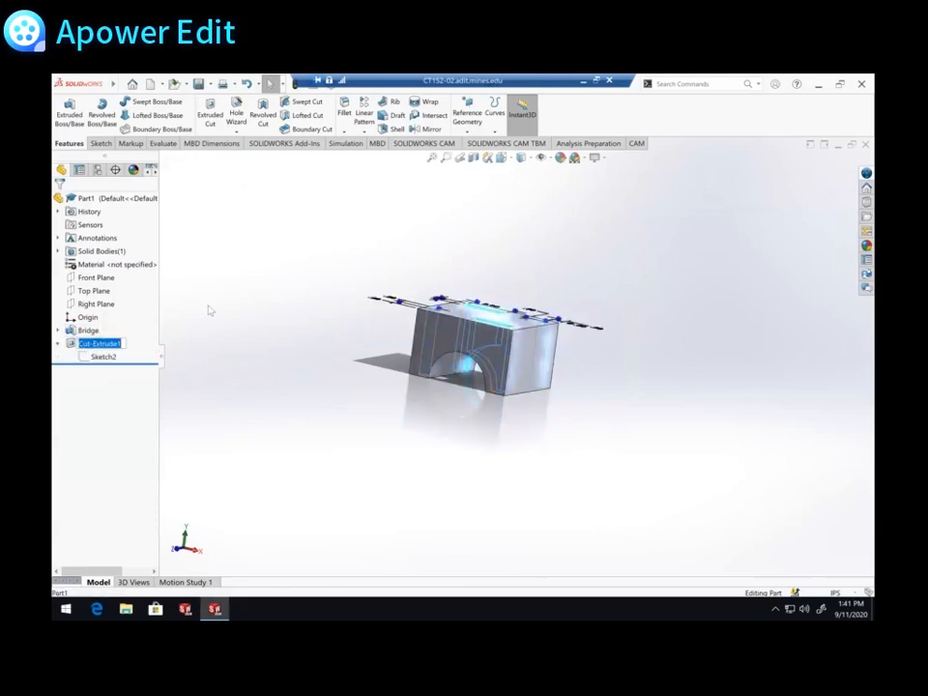
type("Gutters")
key("Return")
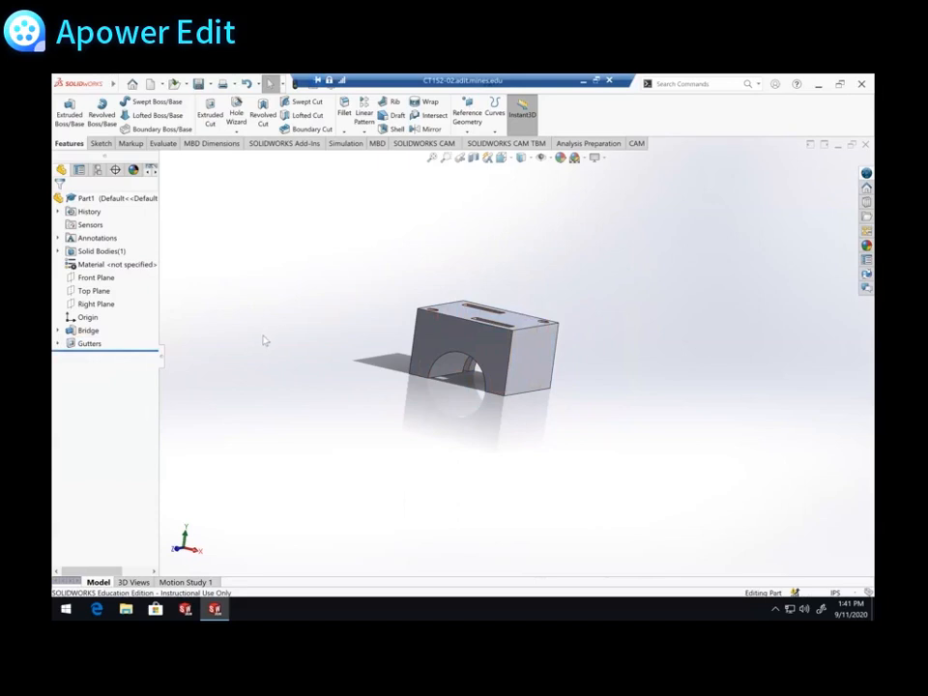
middle_click_drag(264, 340, 94, 304)
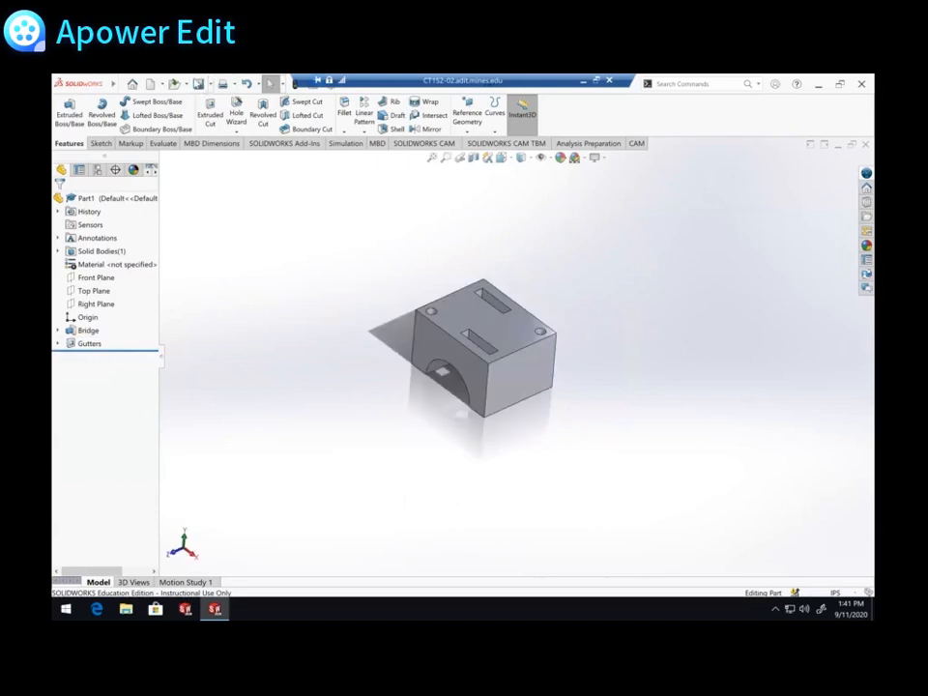
middle_click_drag(429, 386, 491, 340)
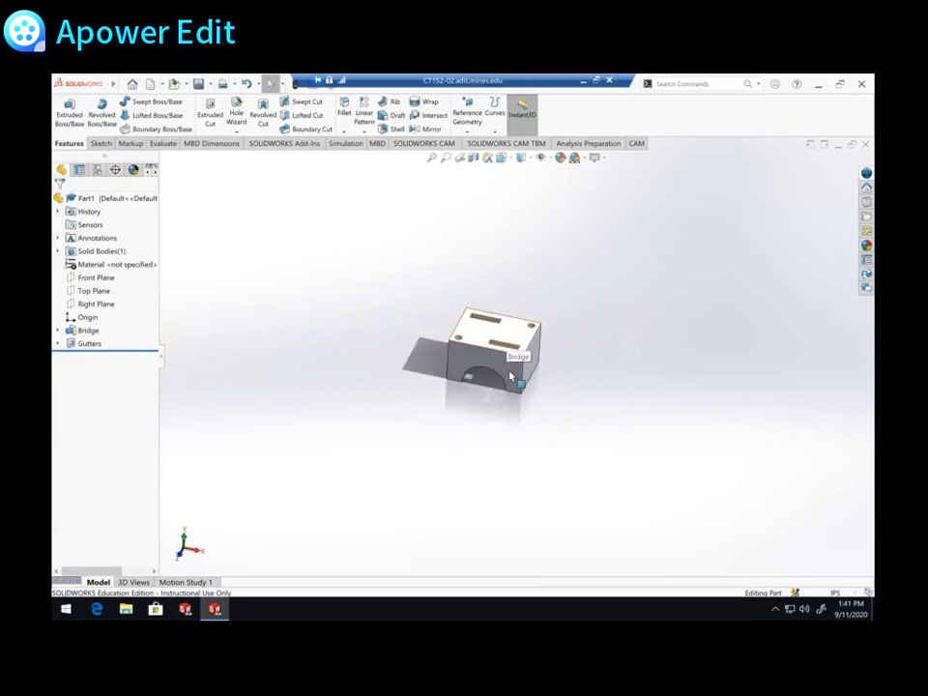
scroll(510, 372, "down", 5)
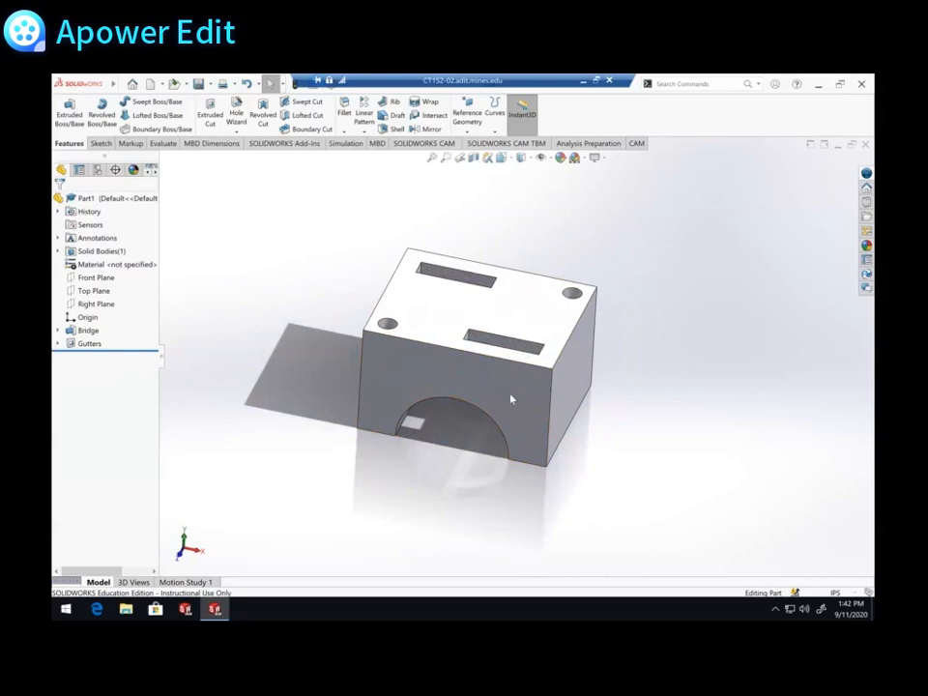
middle_click_drag(511, 343, 381, 326)
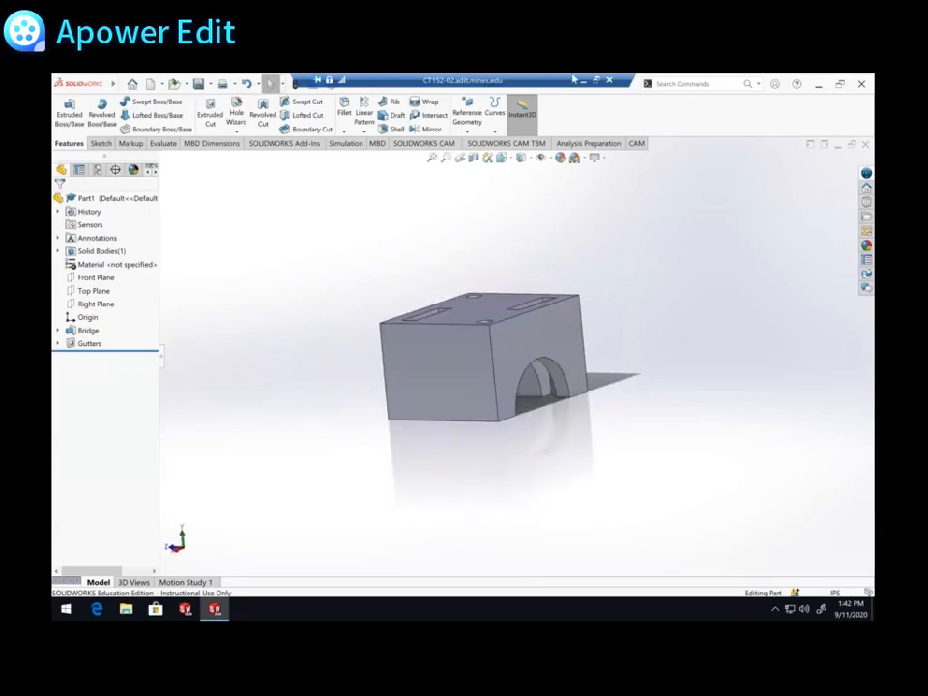